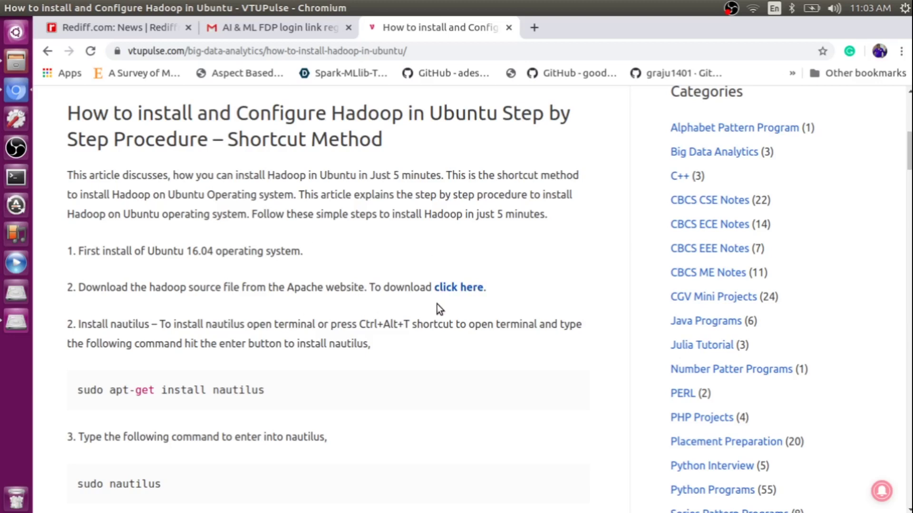
- View the Apache Hadoop releases page linked in the article and check the Downloads folder for the hadoop.tar.gz archive
left_click(456, 289)
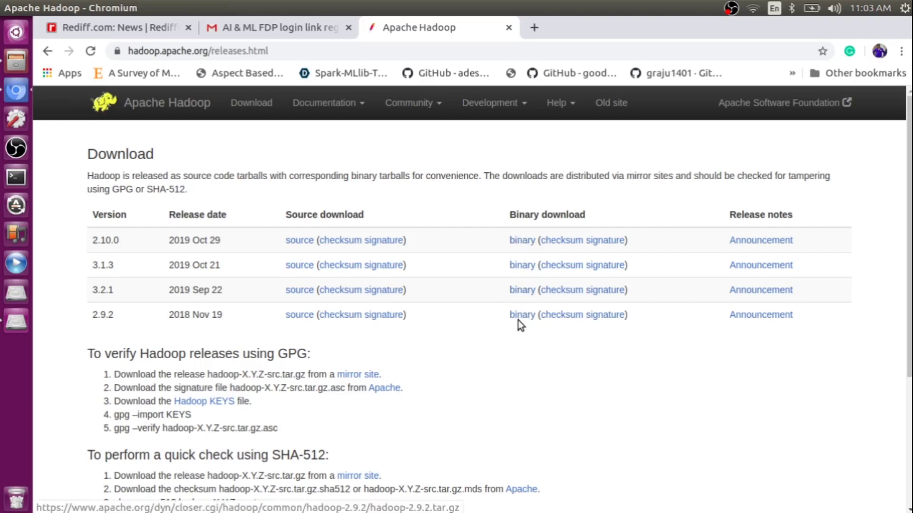
left_click(44, 53)
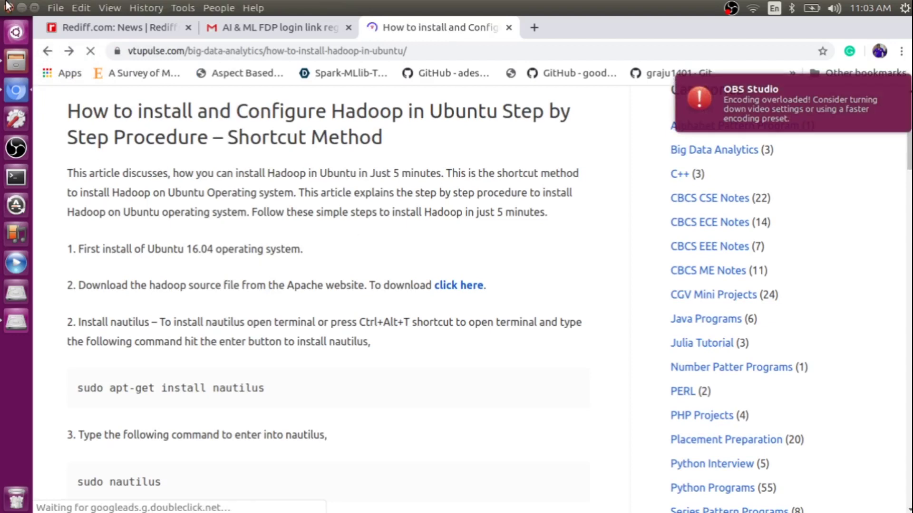
left_click(15, 61)
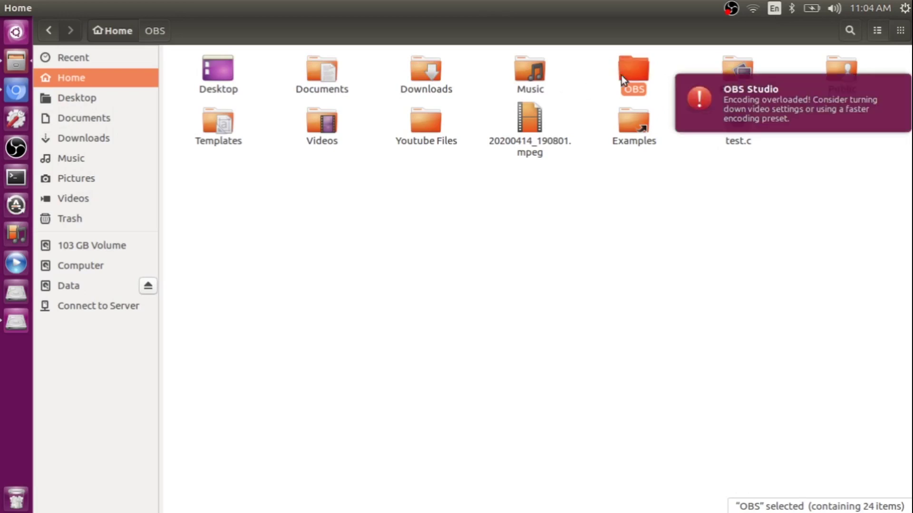
double_click(431, 73)
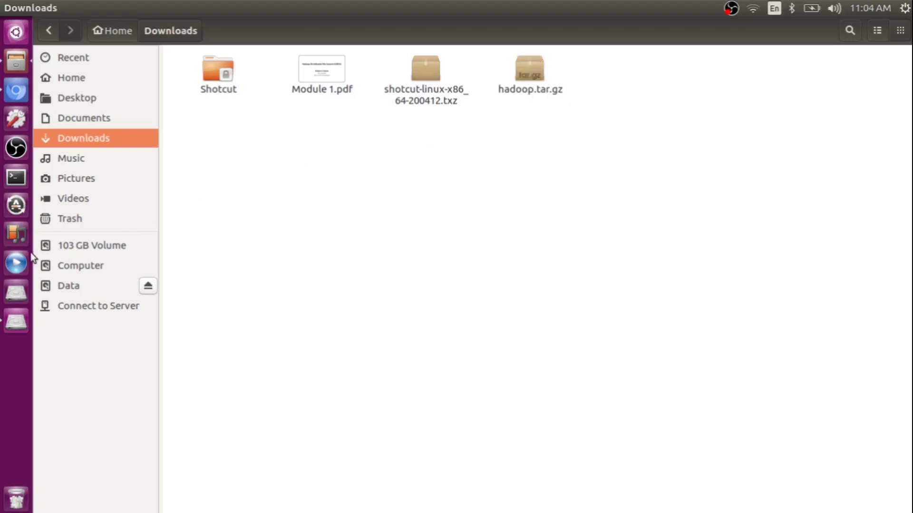
left_click(14, 95)
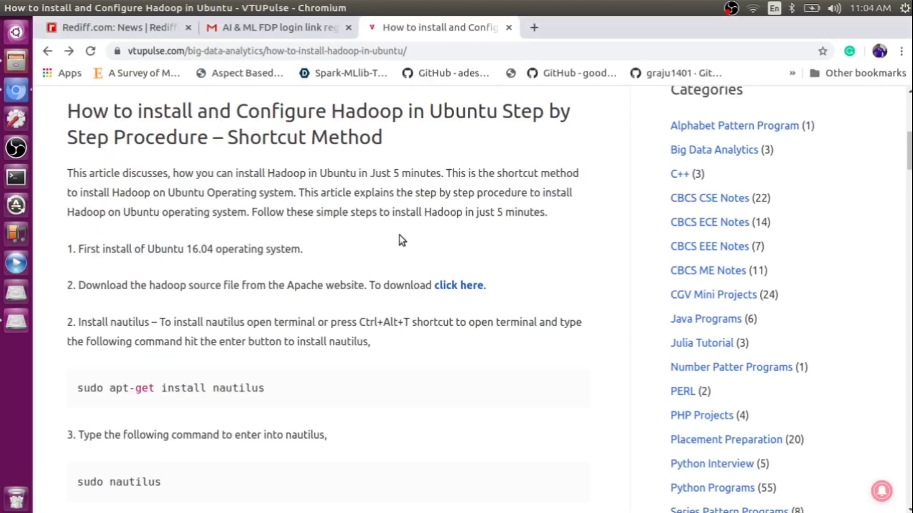
- Run the article's command sudo apt-get install nautilus in a new terminal, entering the account password for sudo
scroll(226, 366, "down", 1)
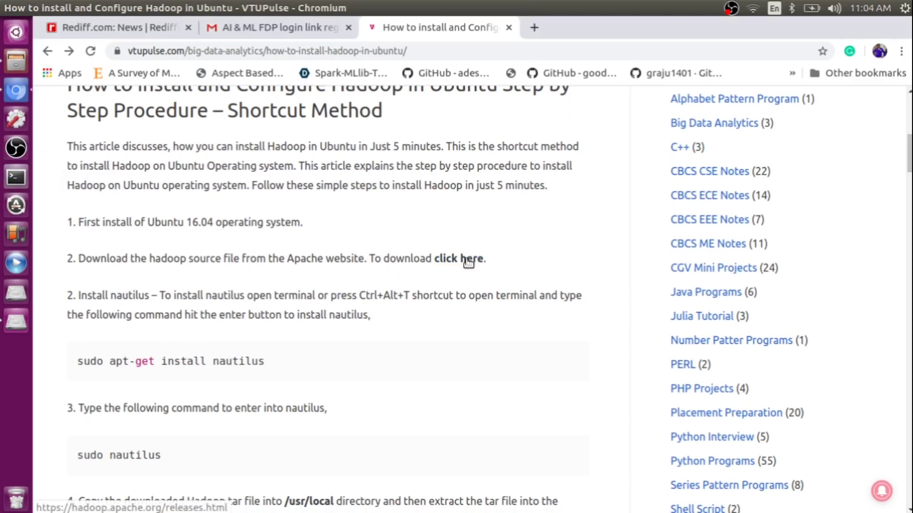
key("ctrl+alt+t")
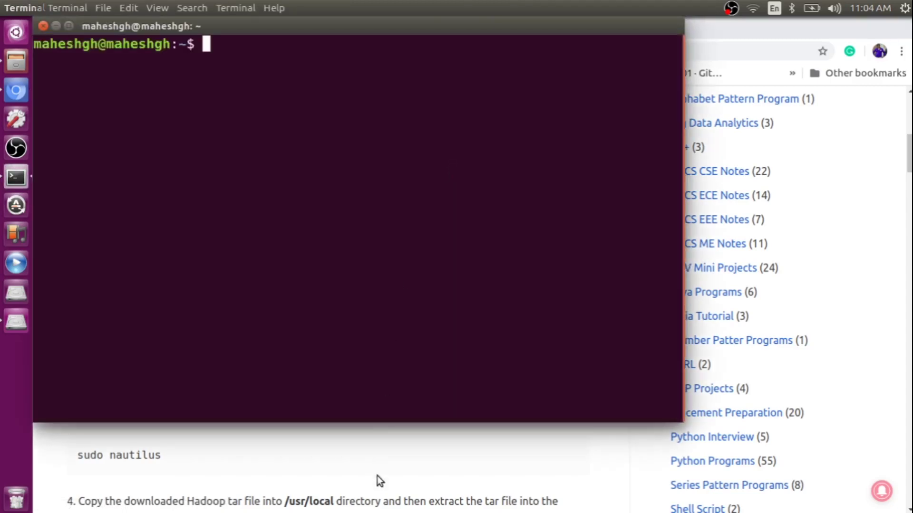
left_click(377, 475)
scroll(270, 382, "down", 2)
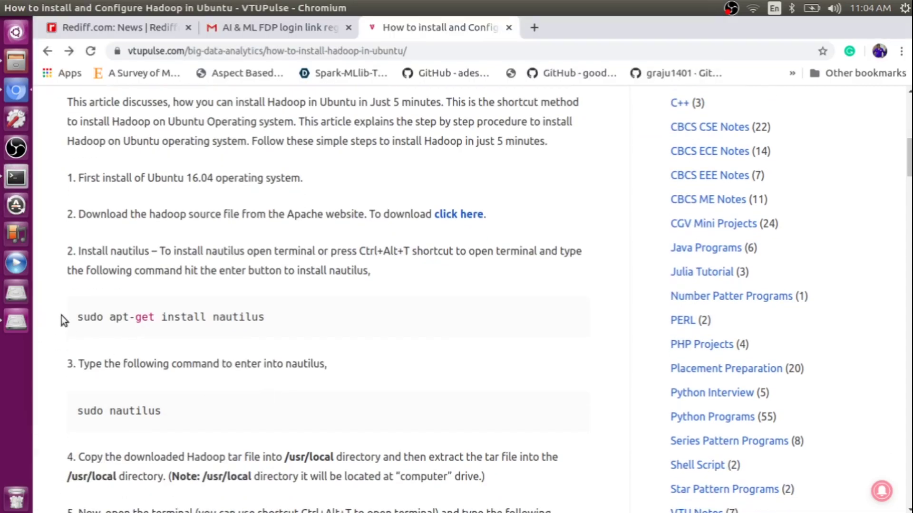
left_click_drag(77, 316, 264, 319)
key("ctrl+c")
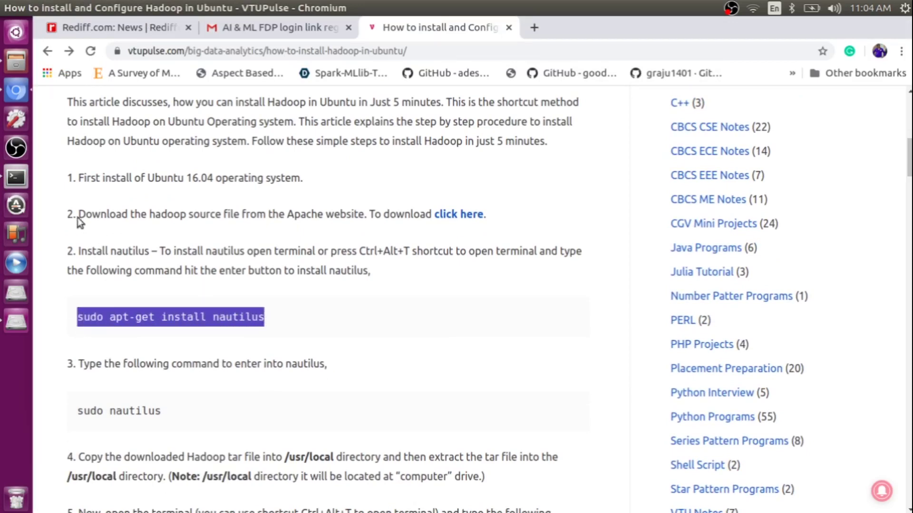
left_click(16, 177)
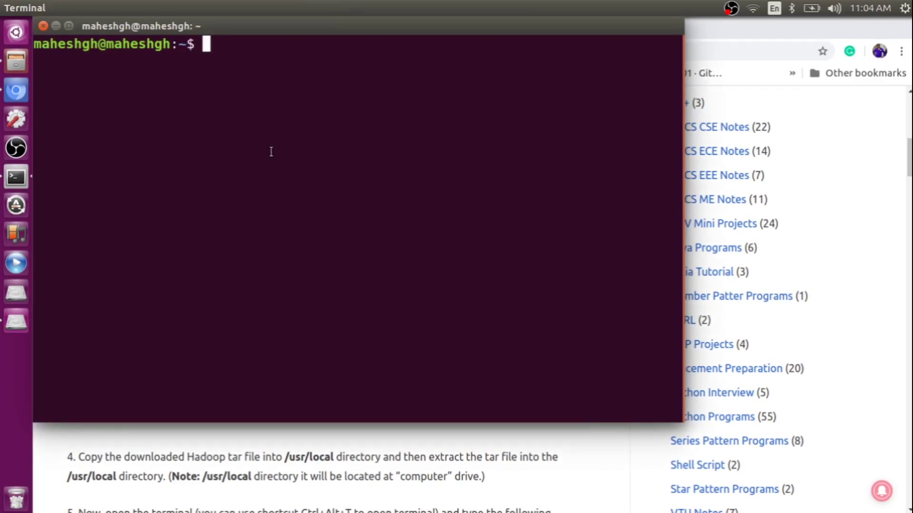
key("ctrl+shift+v")
key("Return")
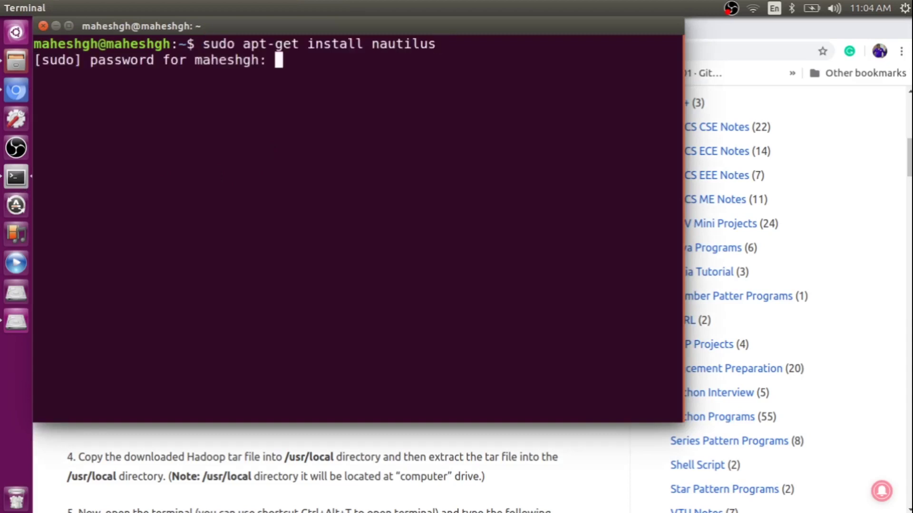
key("Return")
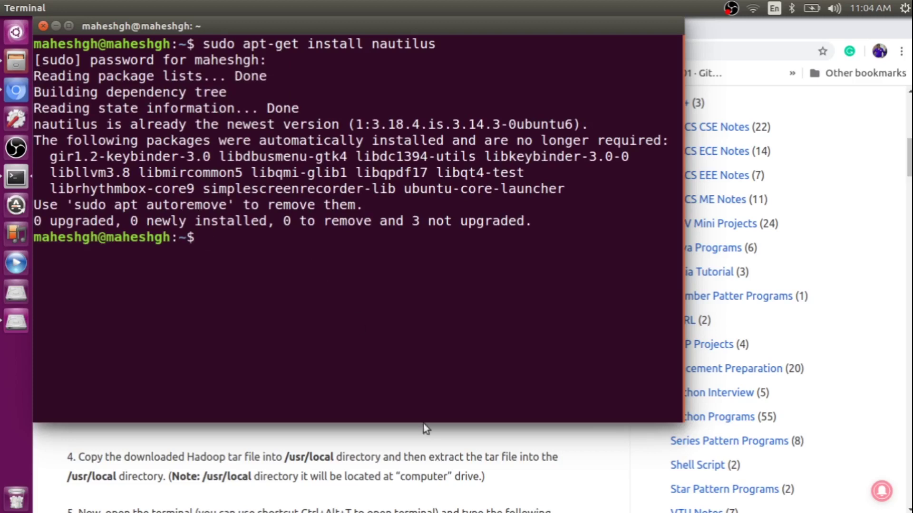
- Copy the command sudo nautilus from the article and run it in the terminal to start the file manager as root
left_click(439, 440)
scroll(285, 317, "down", 2)
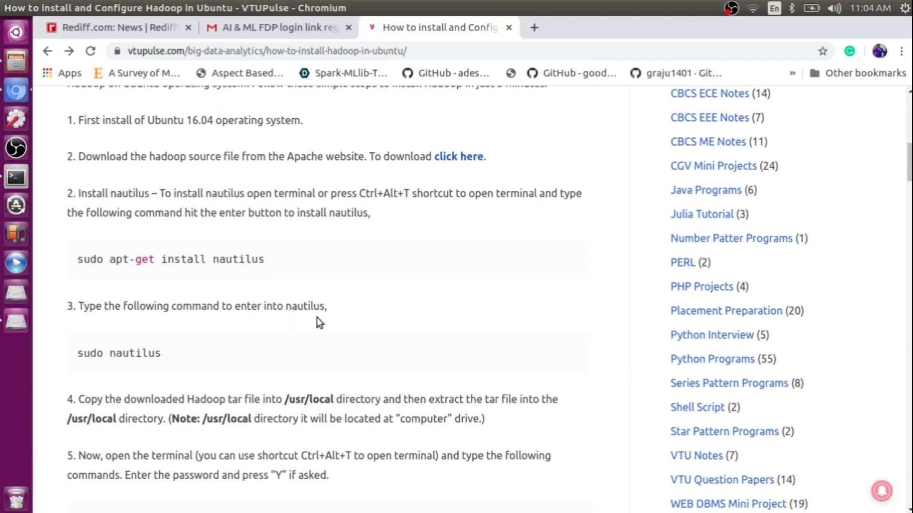
scroll(318, 323, "down", 2)
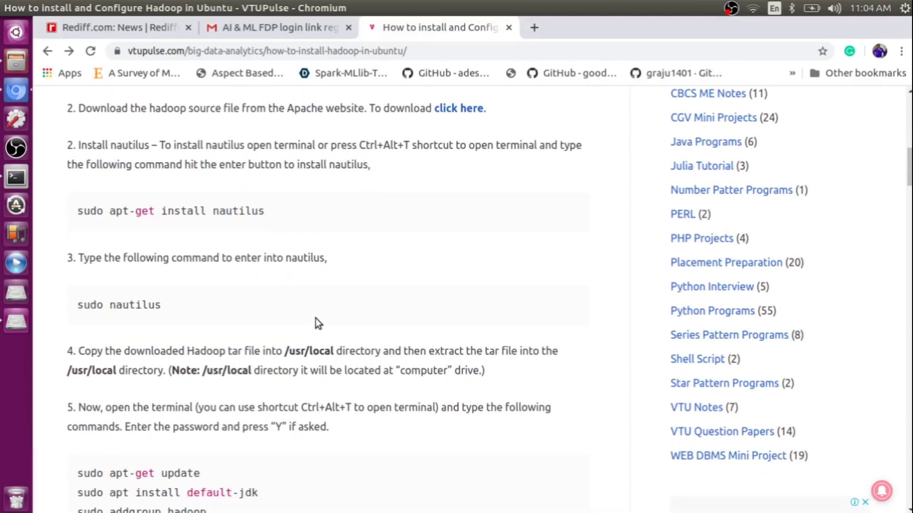
scroll(317, 323, "down", 1)
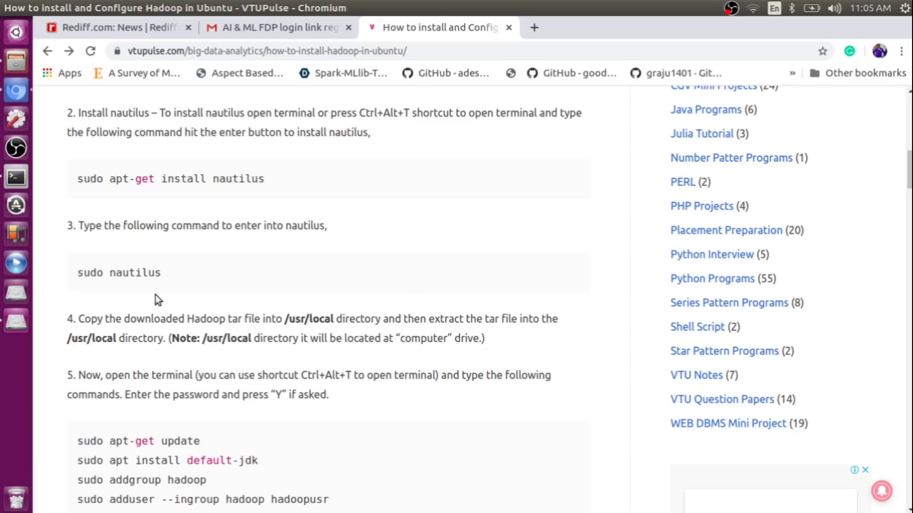
left_click_drag(80, 275, 187, 269)
key("ctrl+c")
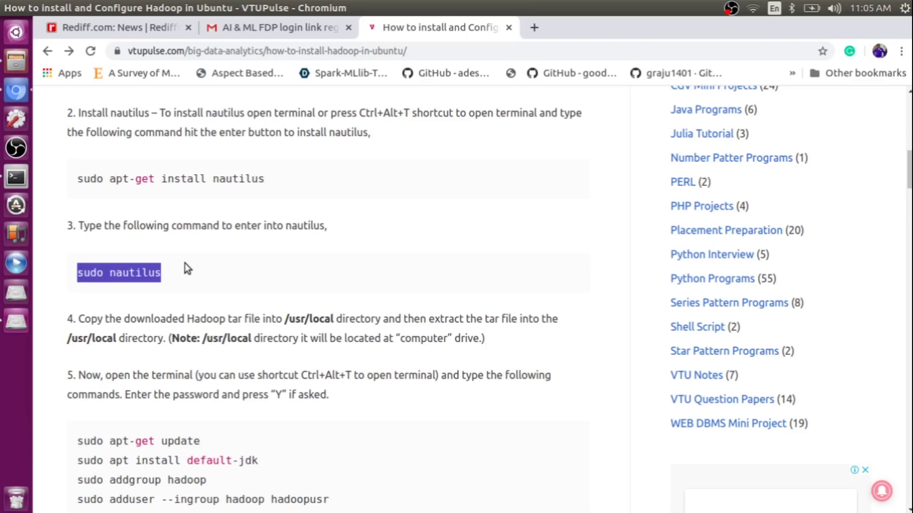
left_click(25, 172)
key("ctrl+shift+v")
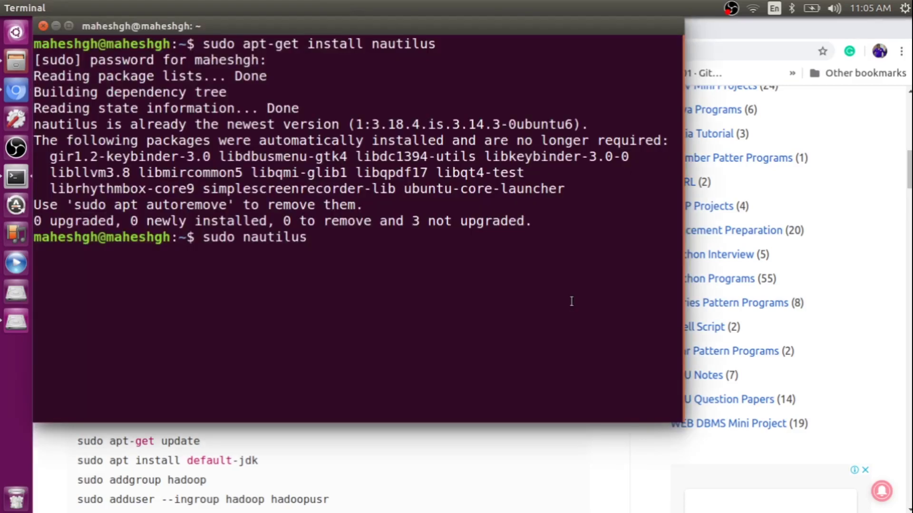
key("Return")
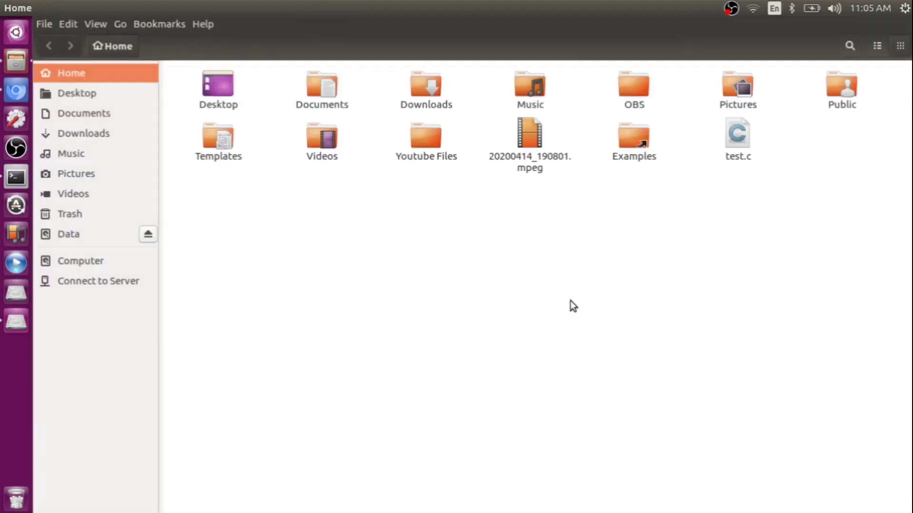
- Copy hadoop.tar.gz from the Downloads folder and open the /usr/local directory on the Computer drive
double_click(421, 93)
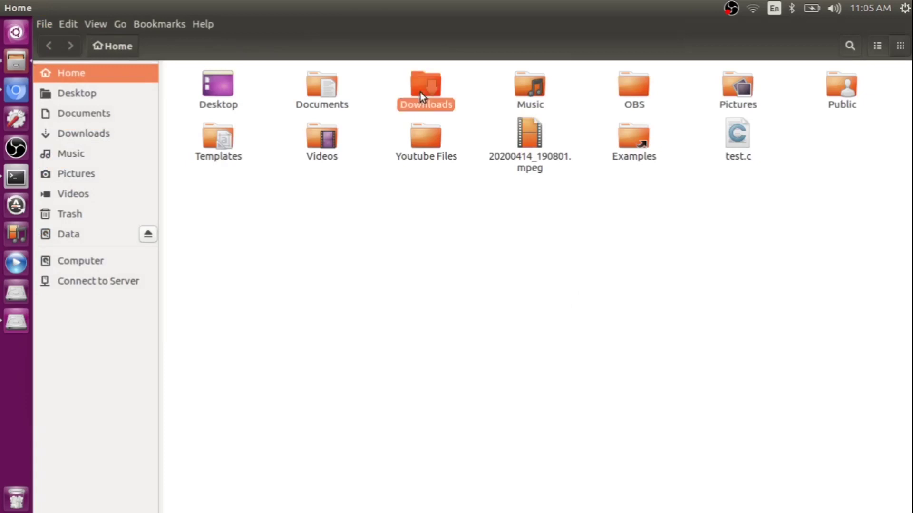
left_click(525, 84)
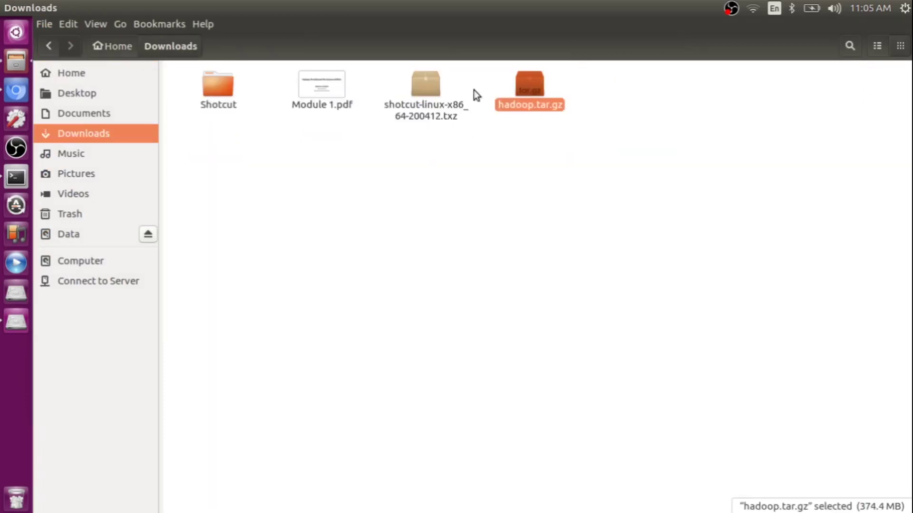
left_click(82, 261)
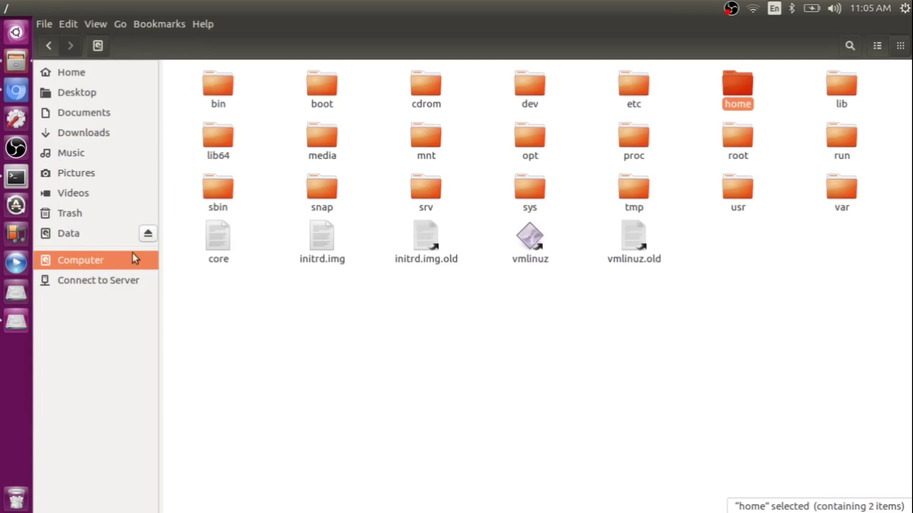
double_click(735, 198)
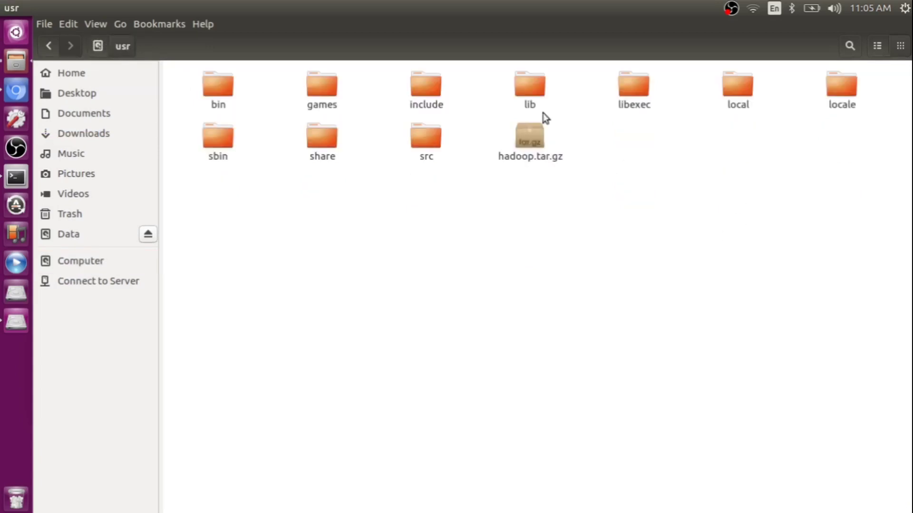
double_click(743, 85)
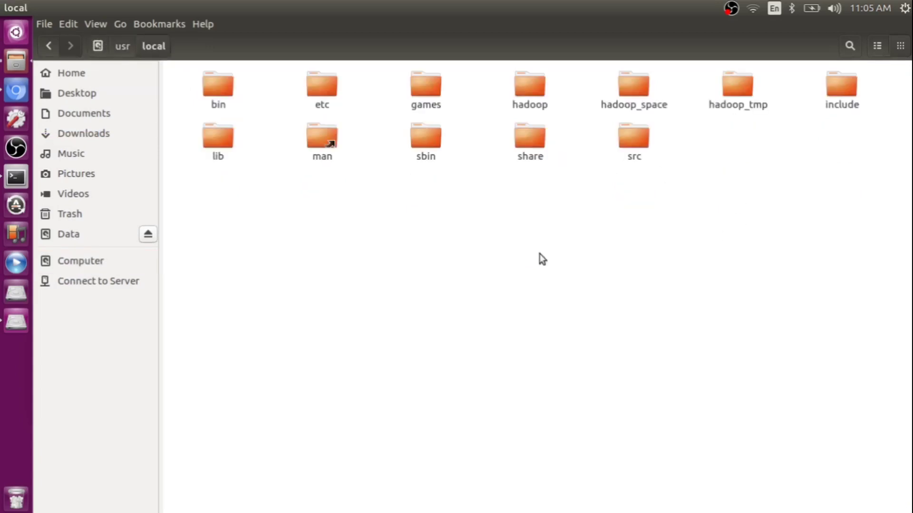
- Delete the old hadoop and hadoop_space folders from /usr/local and paste hadoop.tar.gz there
left_click(531, 89)
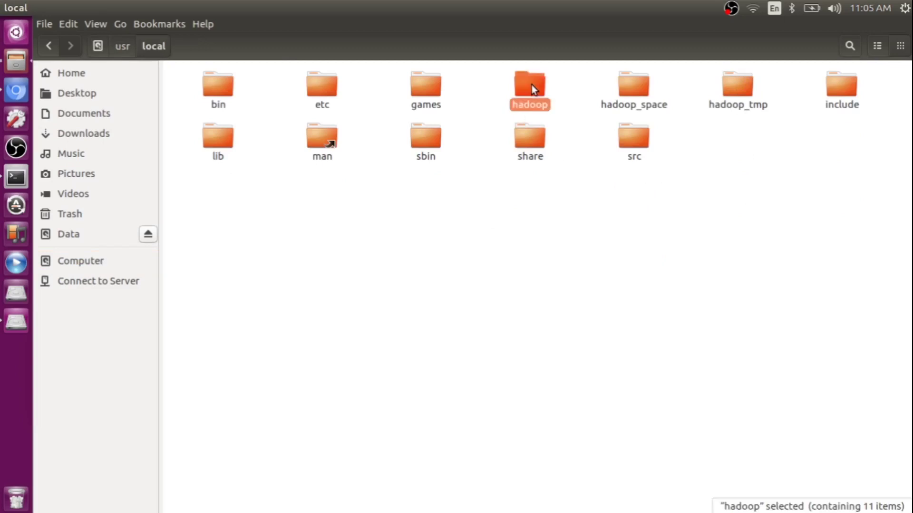
key("Delete")
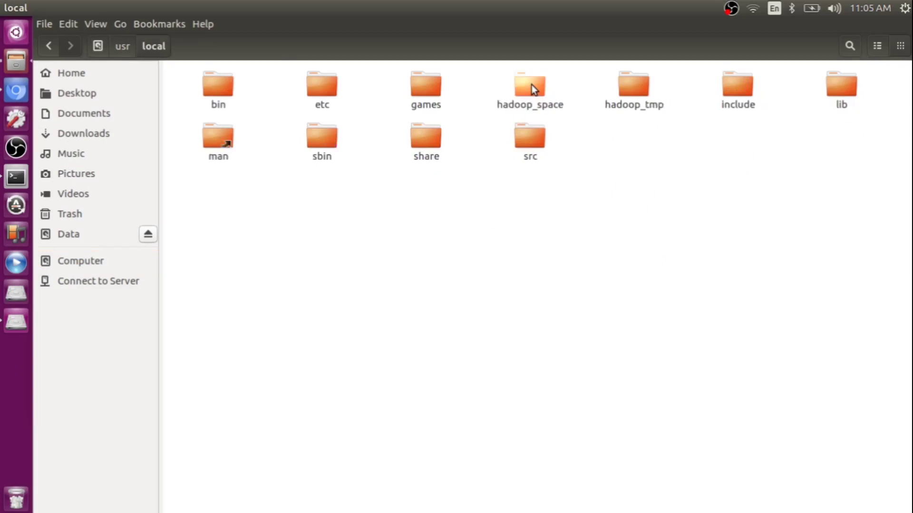
left_click(540, 91)
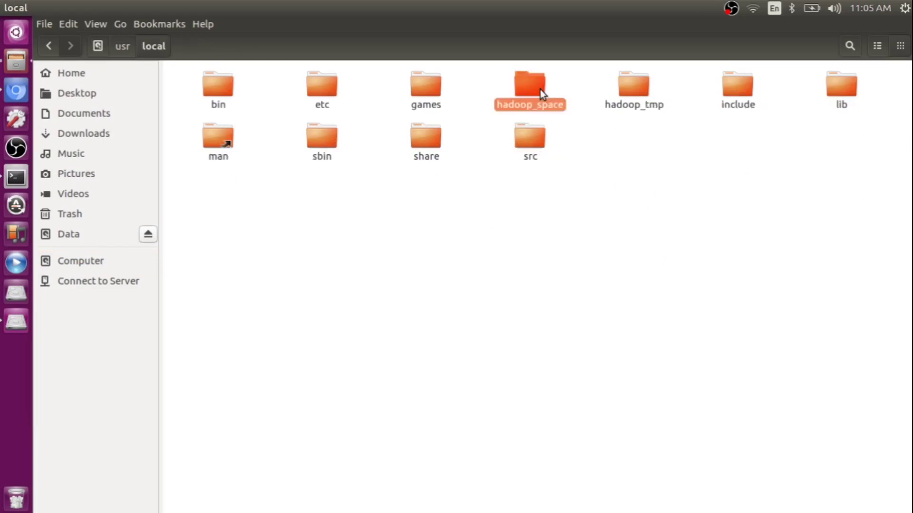
key("Delete")
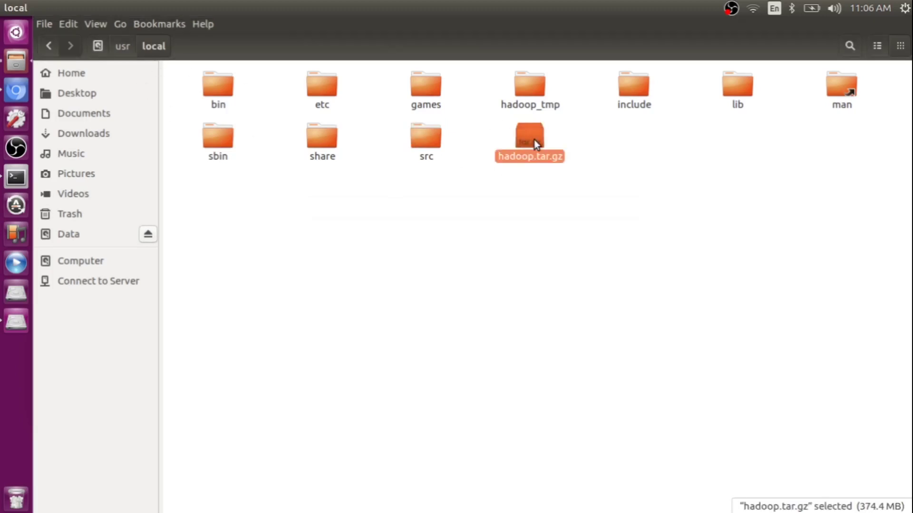
- Extract the hadoop.tar.gz archive directly into the /usr/local directory
right_click(534, 140)
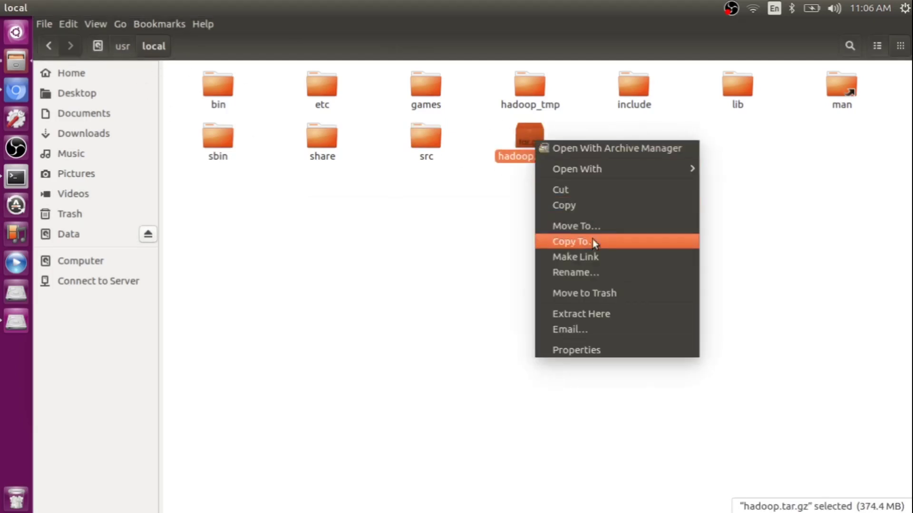
left_click(598, 314)
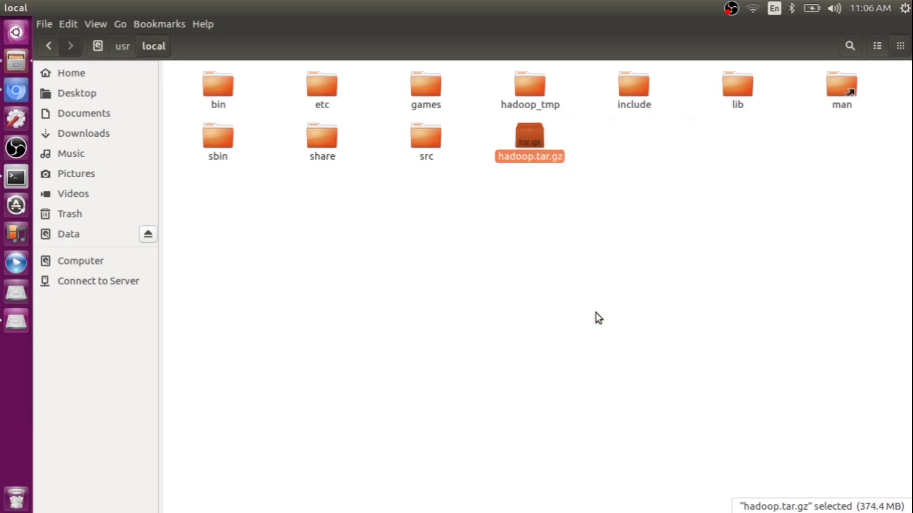
key("Return")
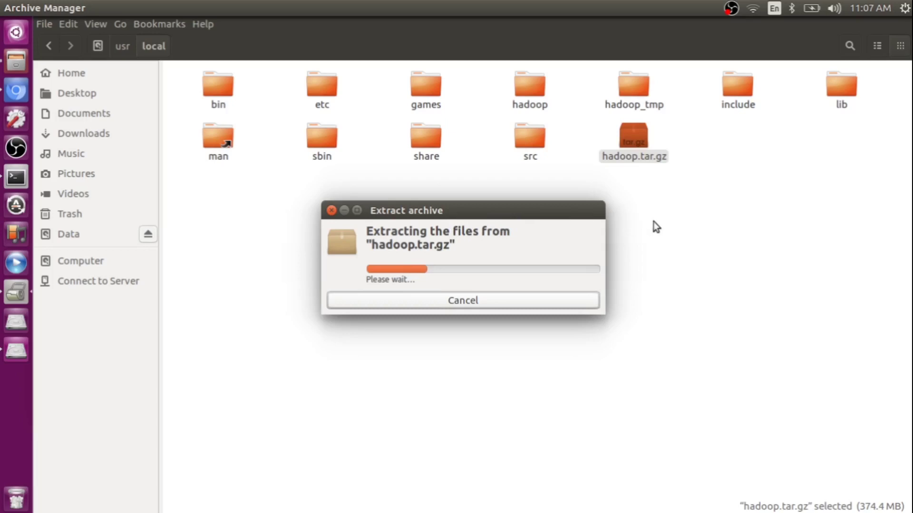
- Delete the old hadoop_tmp folder from /usr/local and close the archive extraction dialog
left_click(642, 94)
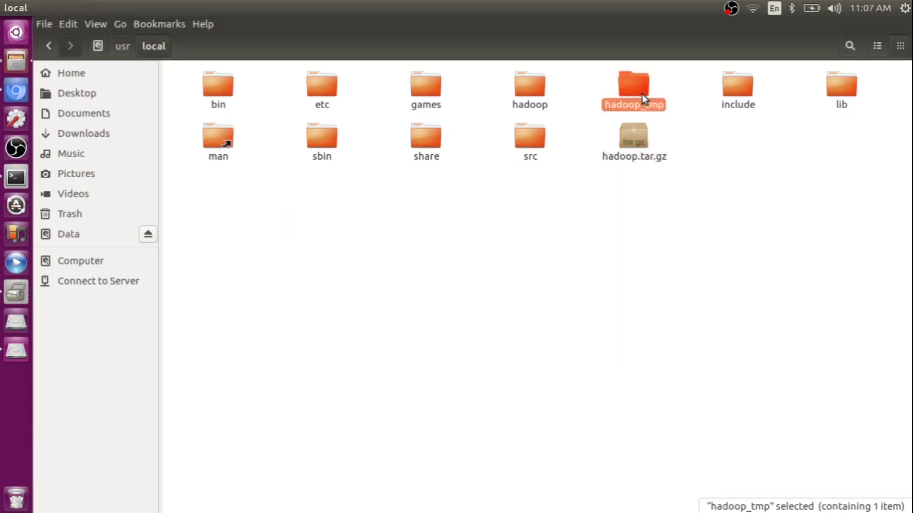
key("Delete")
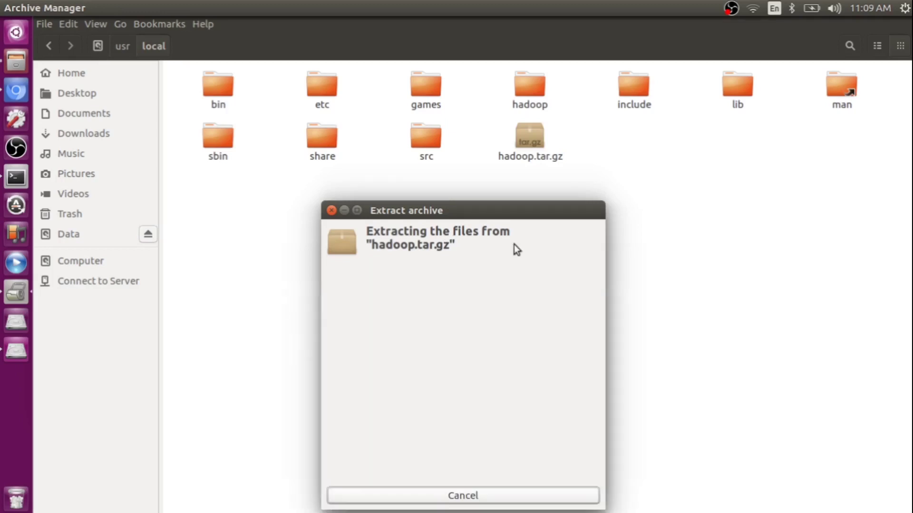
left_click_drag(484, 208, 482, 180)
left_click(461, 458)
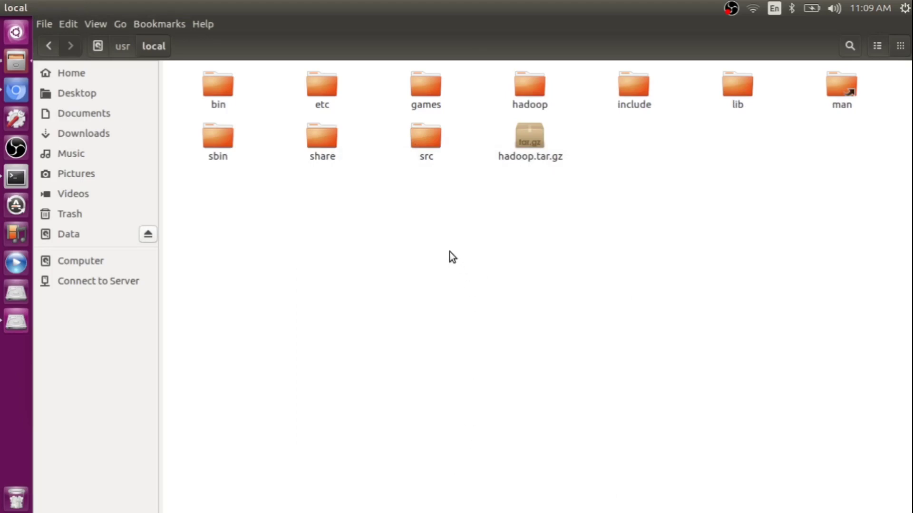
- Close the root file manager window and return to the Hadoop installation article in Chromium
mouse_move(4, 4)
left_click(7, 7)
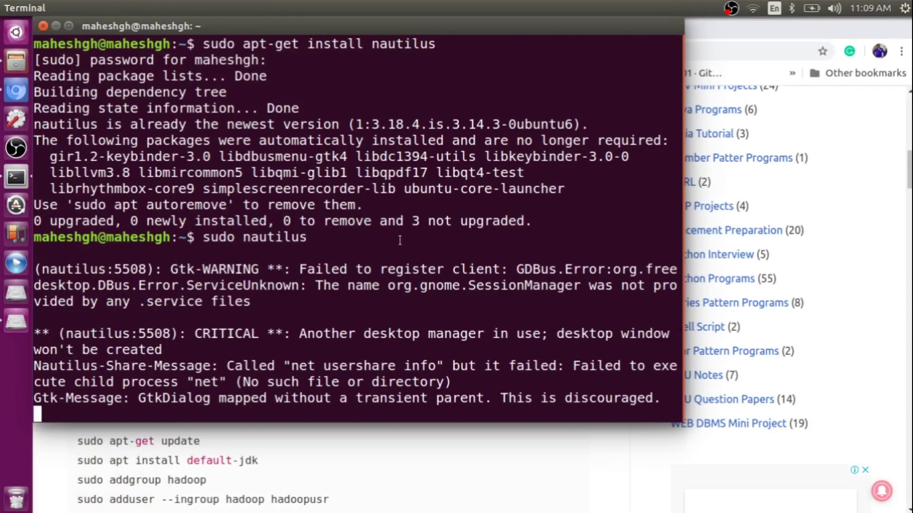
left_click(338, 444)
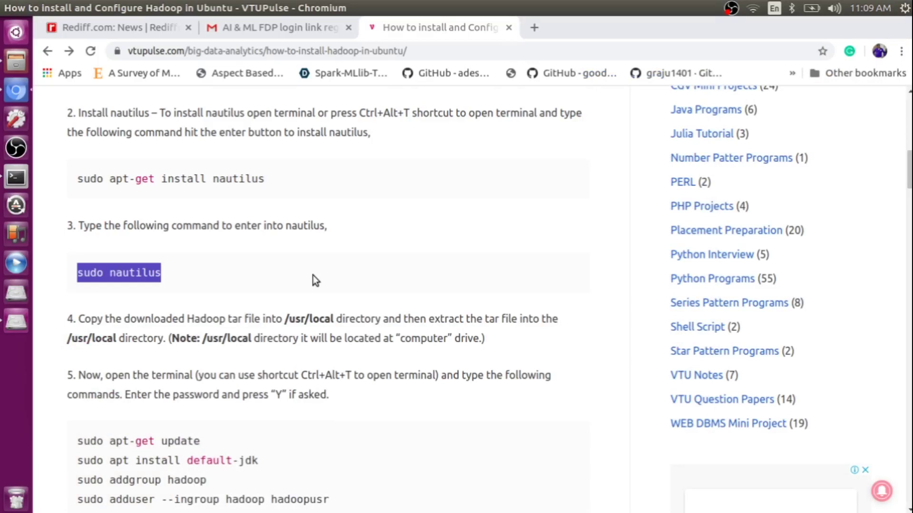
- Close the old terminal window that is running sudo nautilus and kill its process
scroll(313, 276, "down", 5)
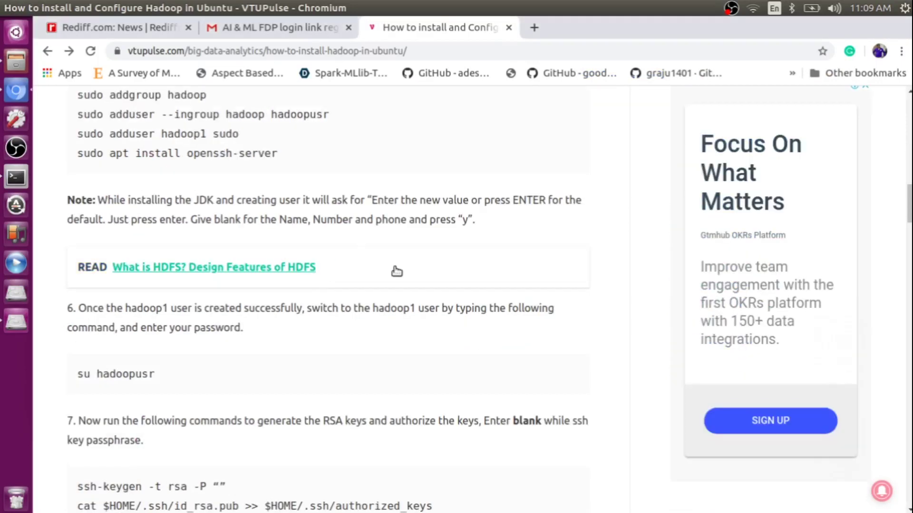
scroll(395, 271, "up", 1)
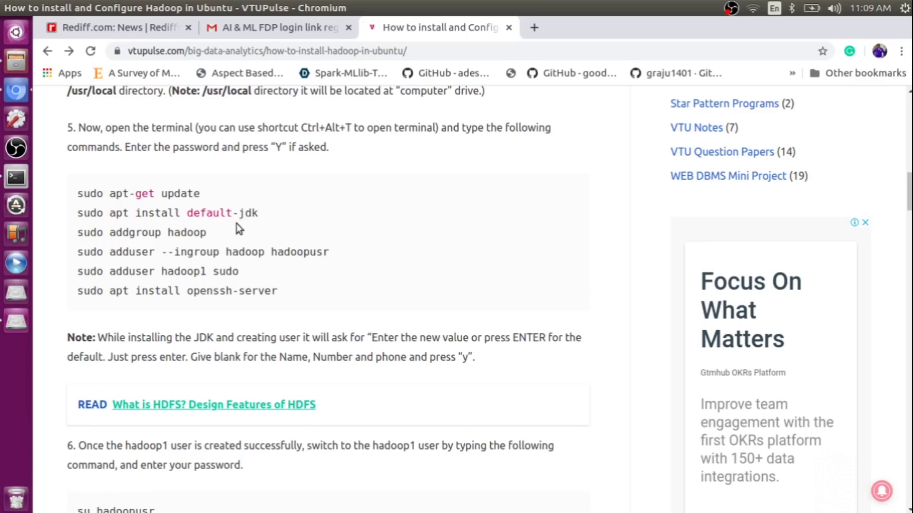
left_click(10, 189)
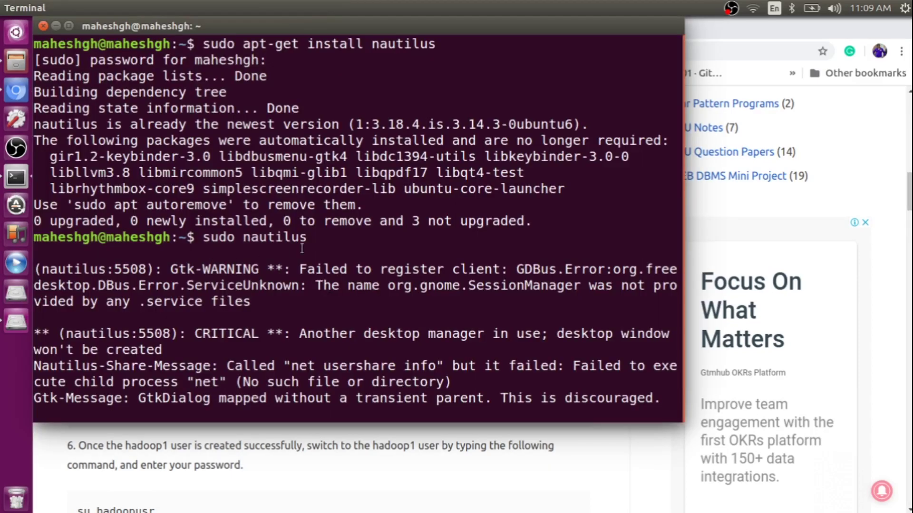
key("Return")
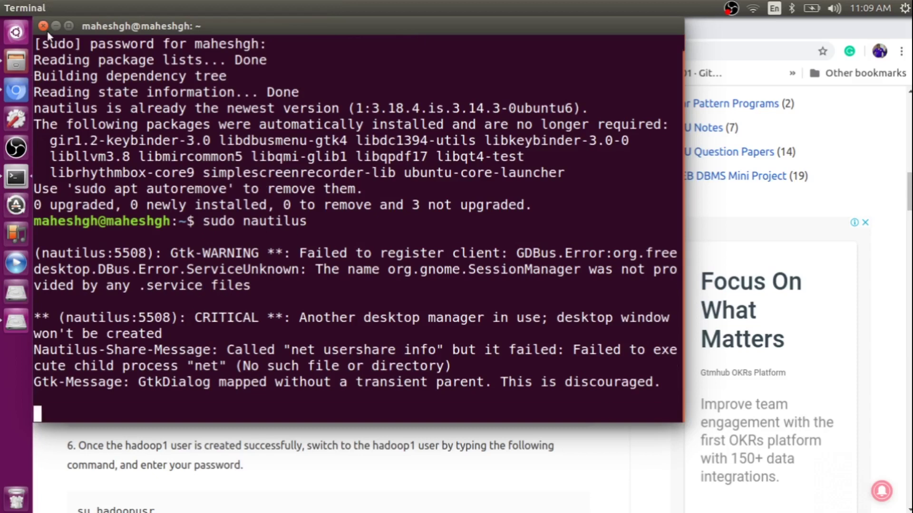
key("alt+F4")
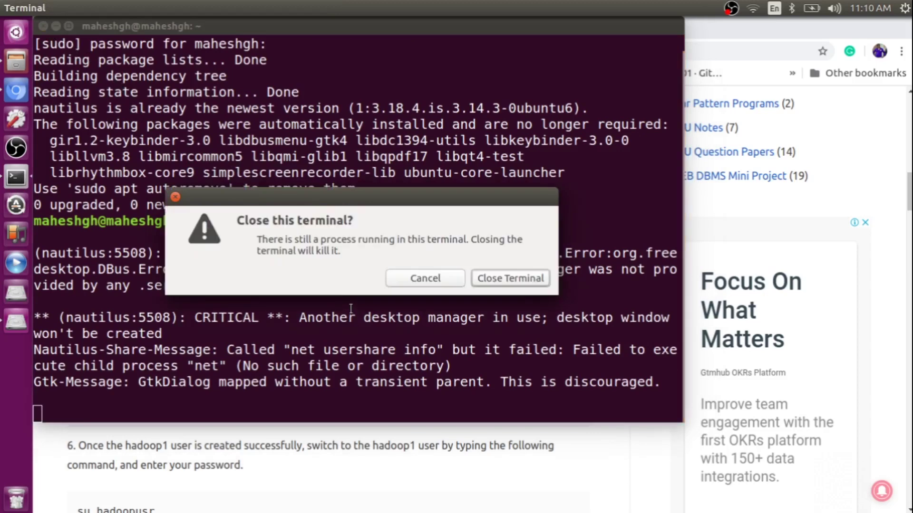
left_click(494, 275)
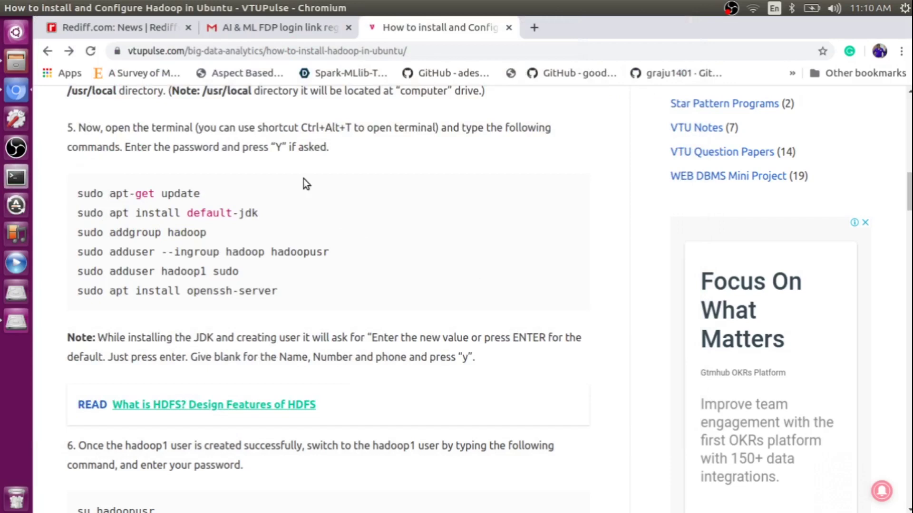
- Copy sudo apt-get update from step 5 of the article, run it in a new terminal and enter the sudo password
left_click_drag(79, 193, 158, 193)
left_click(206, 195)
left_click_drag(79, 195, 207, 196)
key("ctrl+c")
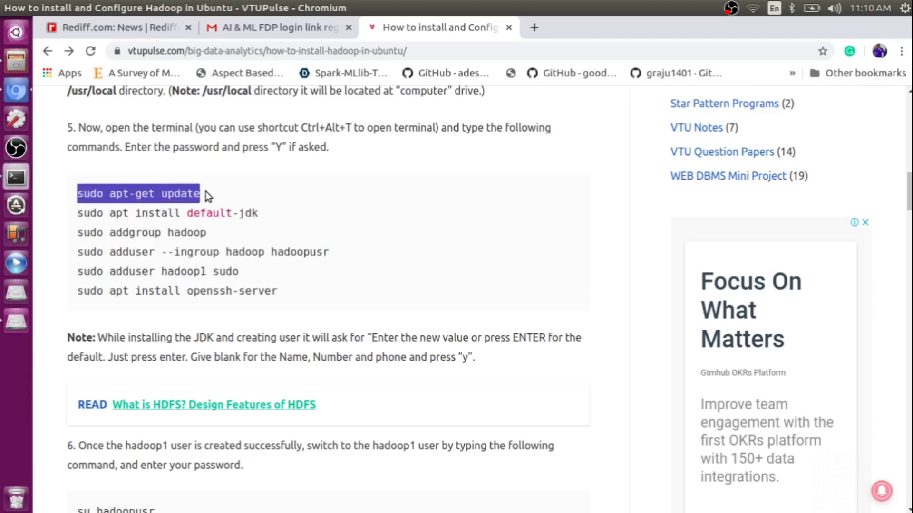
left_click(16, 178)
key("ctrl+shift+v")
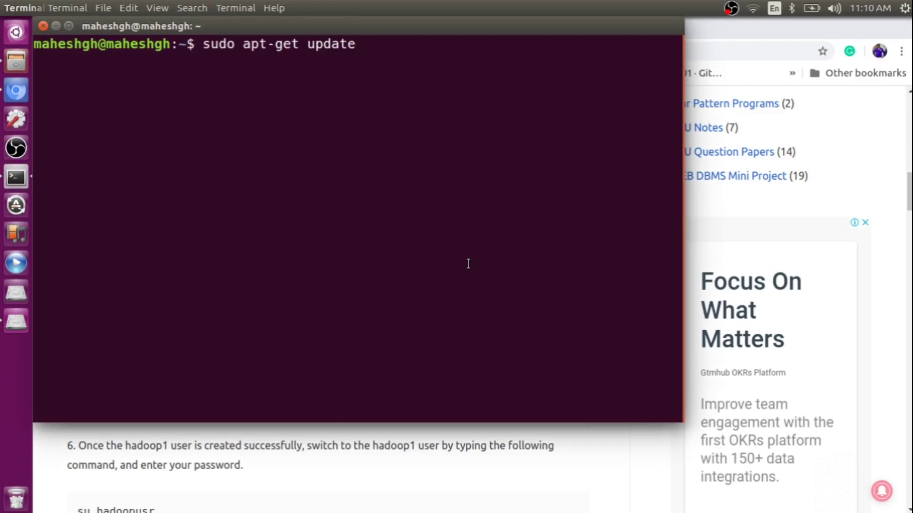
key("Return")
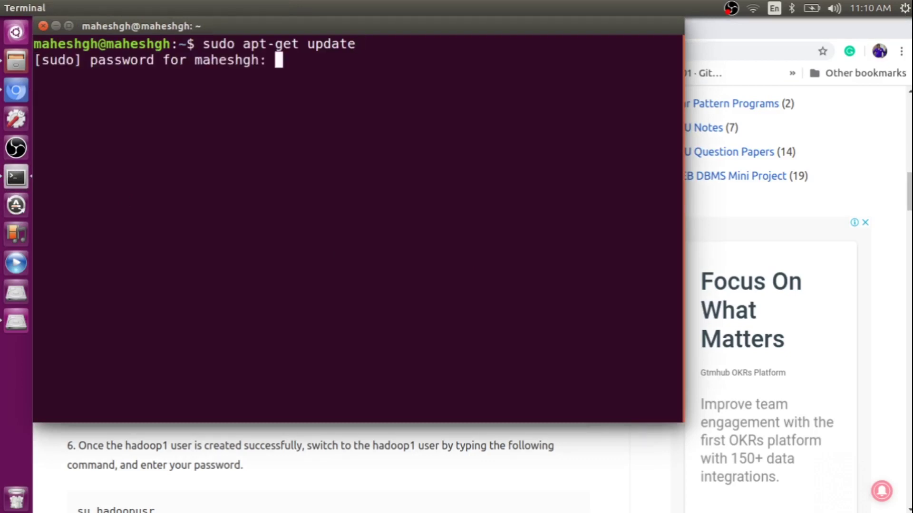
key("Return")
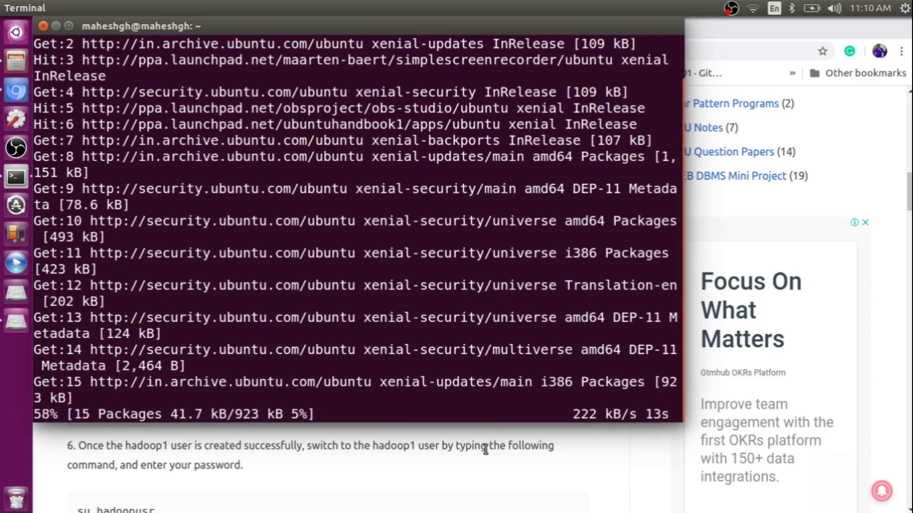
- Copy sudo apt install default-jdk from the article and run it in the terminal once the package update is done
left_click(478, 448)
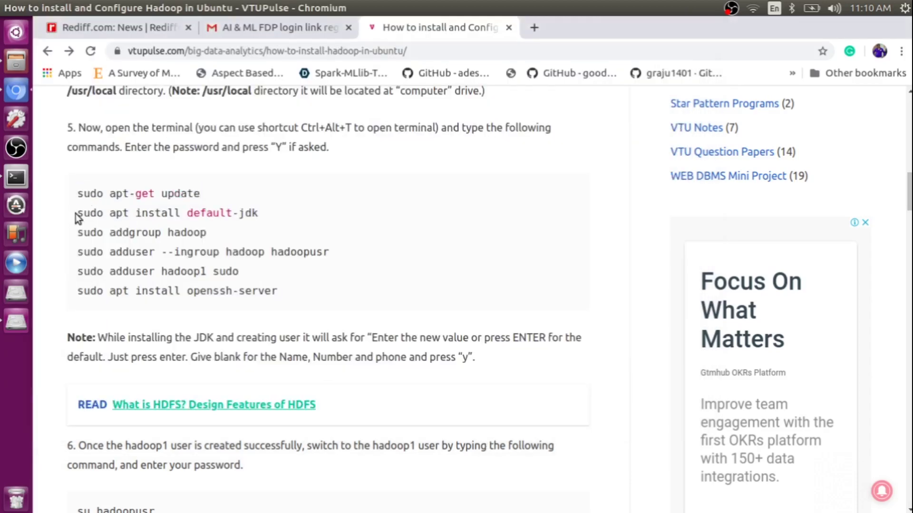
left_click_drag(78, 213, 264, 213)
key("ctrl+c")
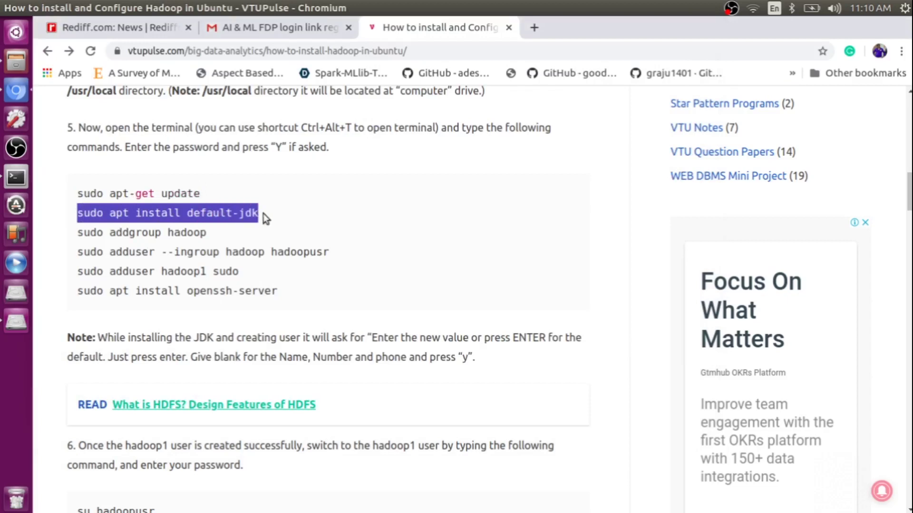
left_click(11, 182)
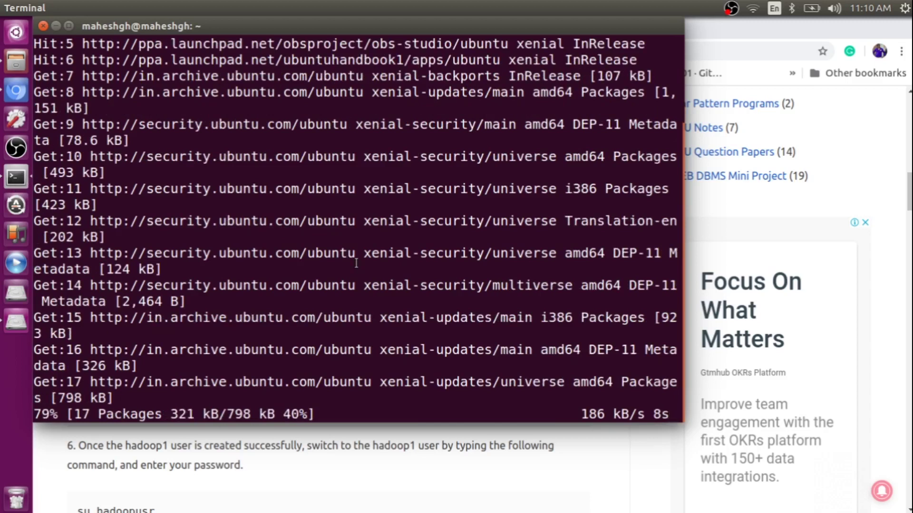
scroll(356, 263, "up", 1)
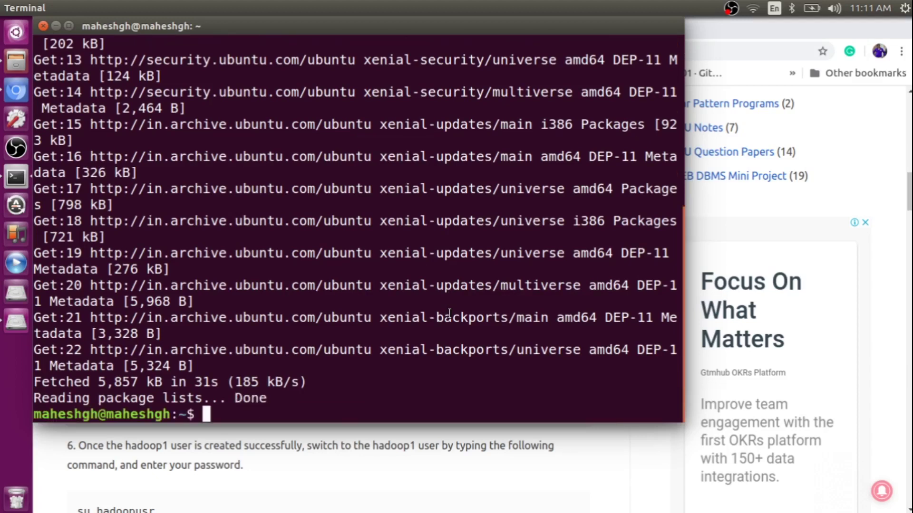
key("ctrl+shift+v")
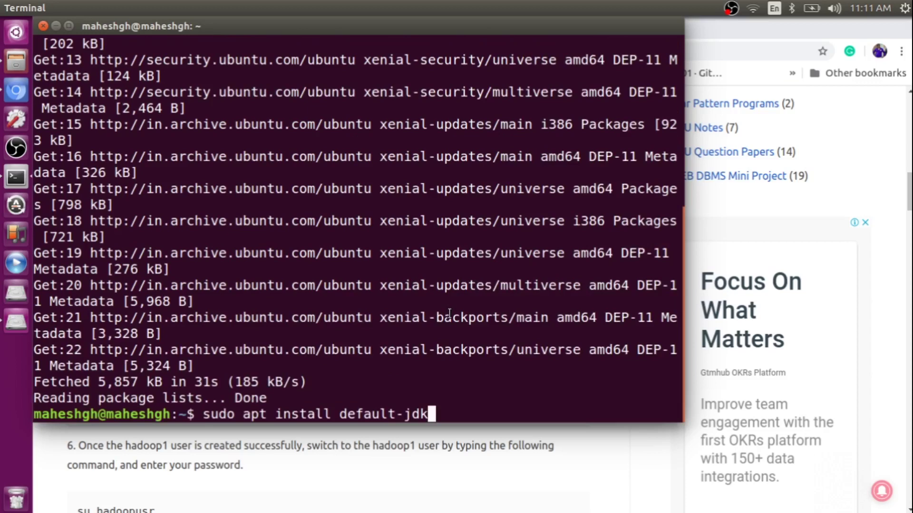
key("Return")
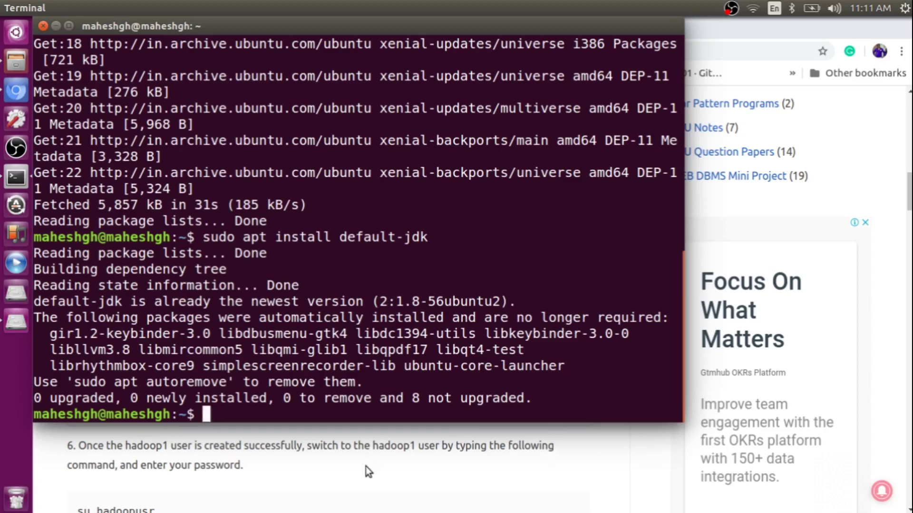
- Copy the sudo addgroup hadoop command from the article and run it in the terminal
key("alt+Tab")
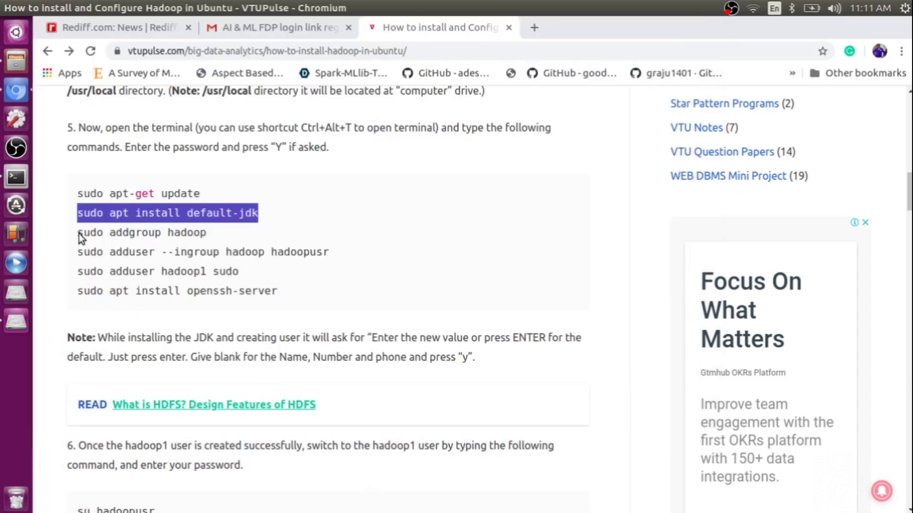
left_click(81, 238)
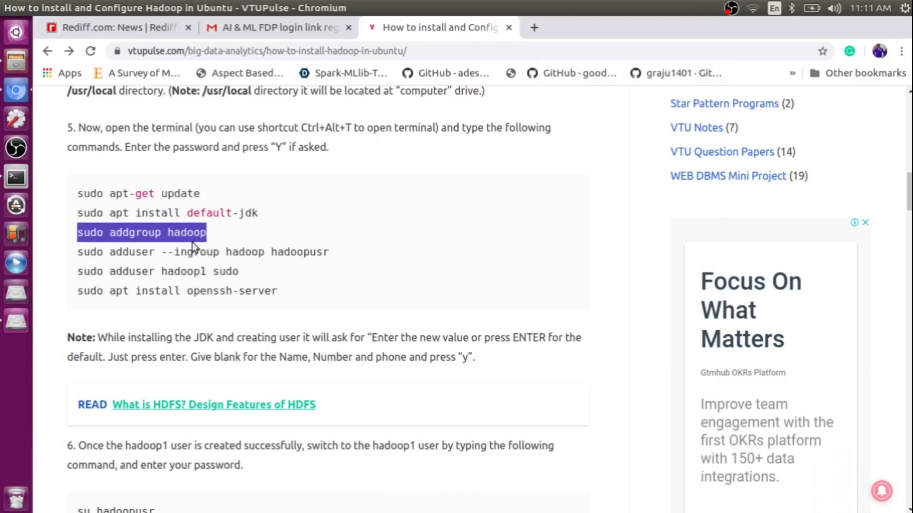
left_click(19, 183)
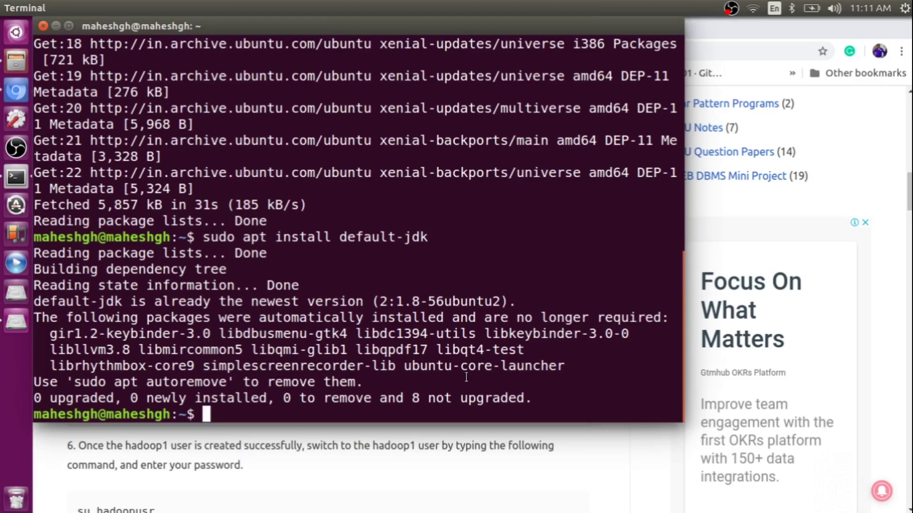
type("sudo addgroup hadoop")
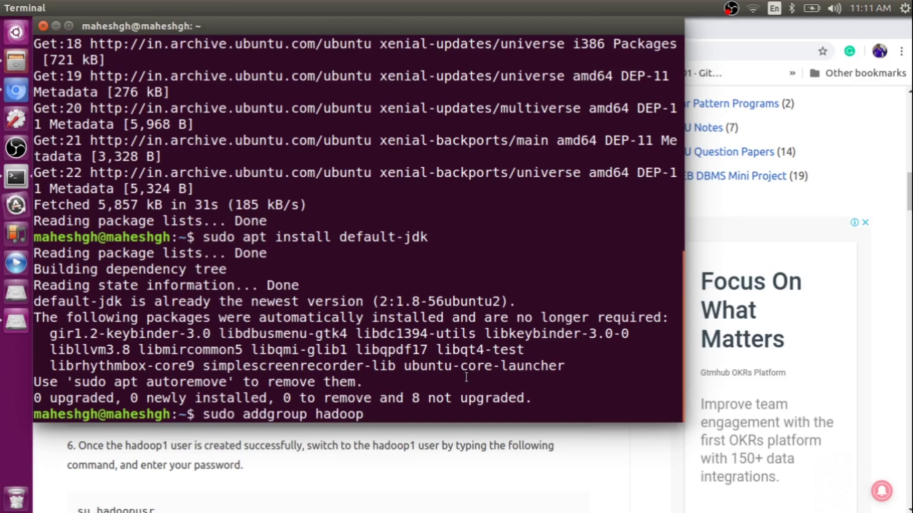
key("Return")
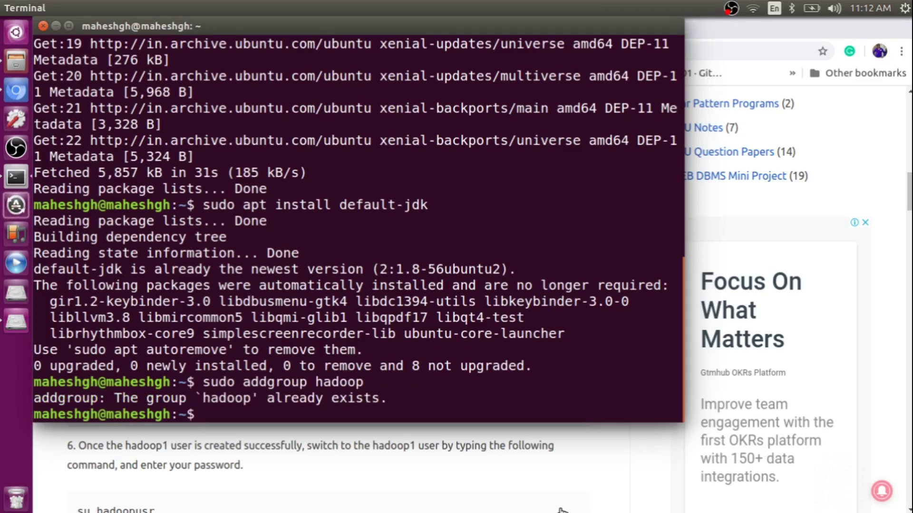
- Run the article's sudo adduser --ingroup hadoop hadoopusr command in the terminal, then enter and repeat the new user's password
left_click(560, 492)
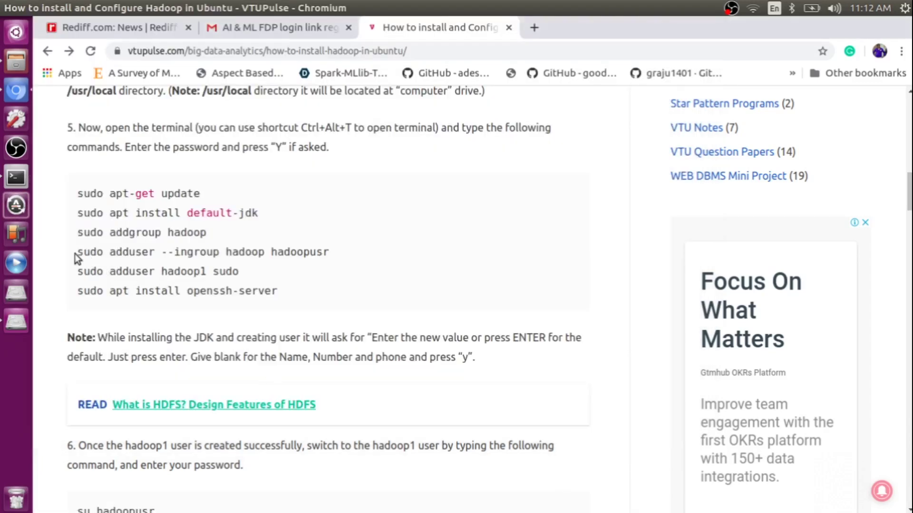
left_click_drag(76, 258, 335, 256)
key("ctrl+c")
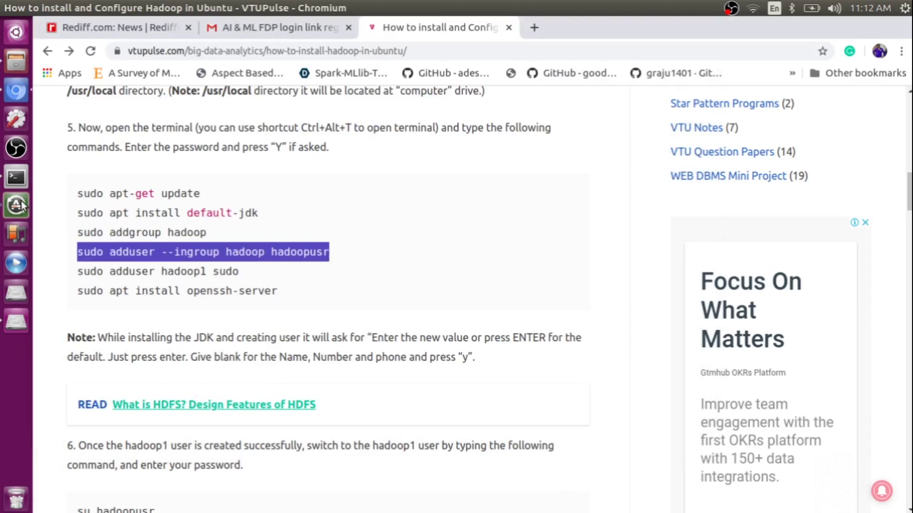
key("alt+Tab")
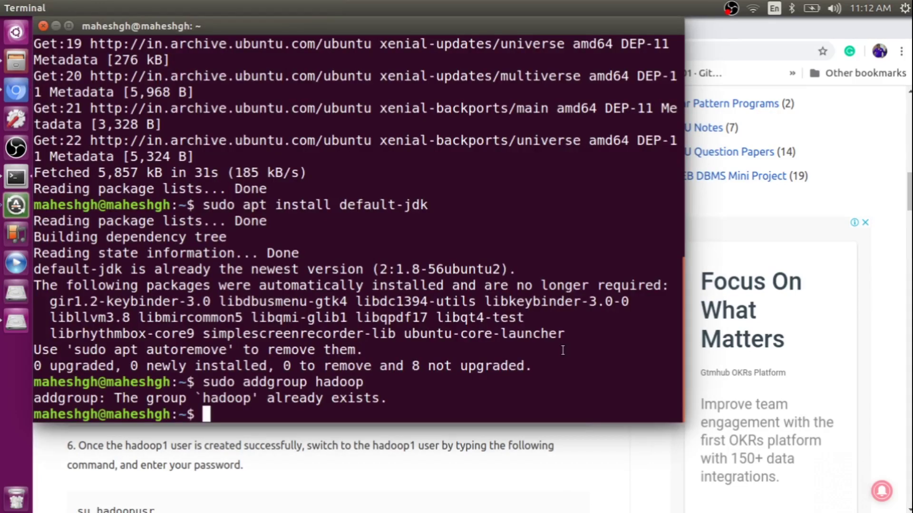
key("ctrl+shift+v")
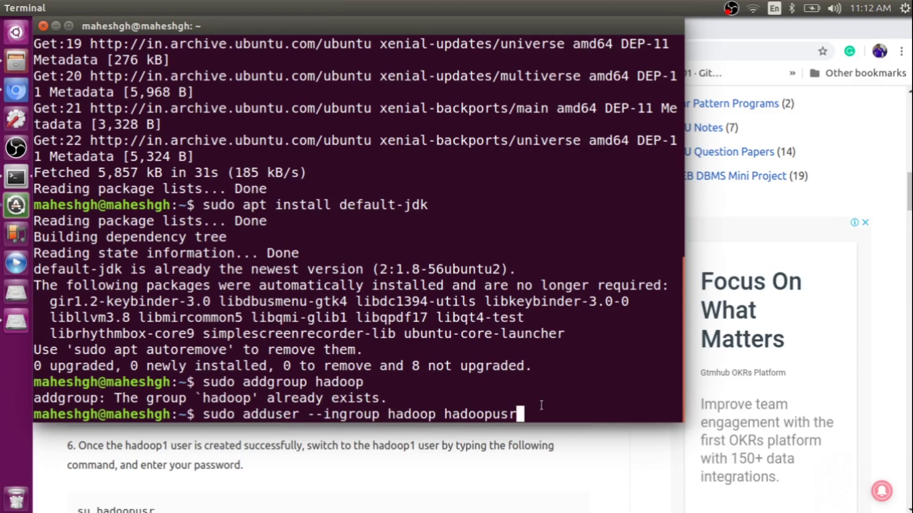
key("Return")
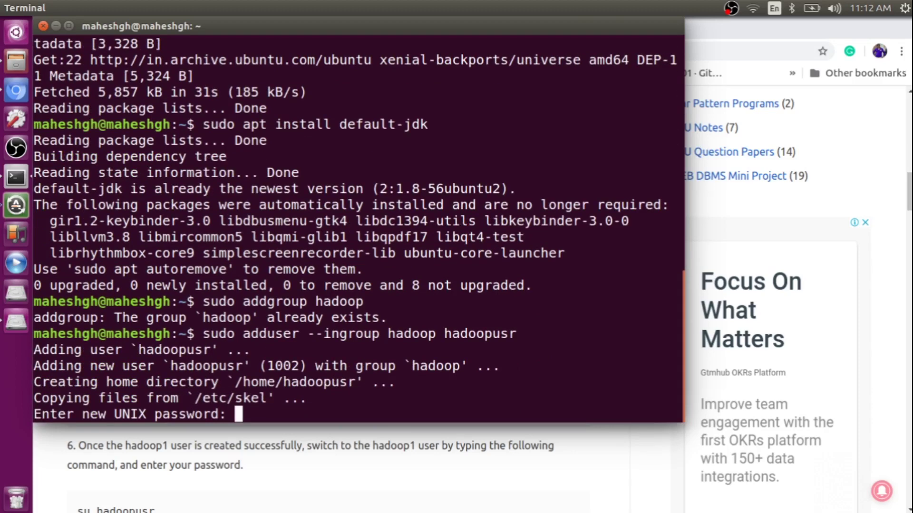
key("Return")
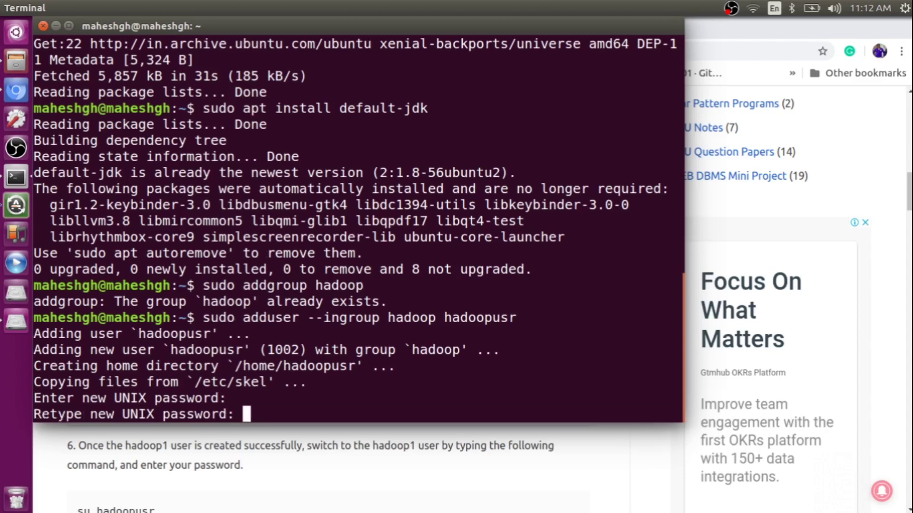
key("Return")
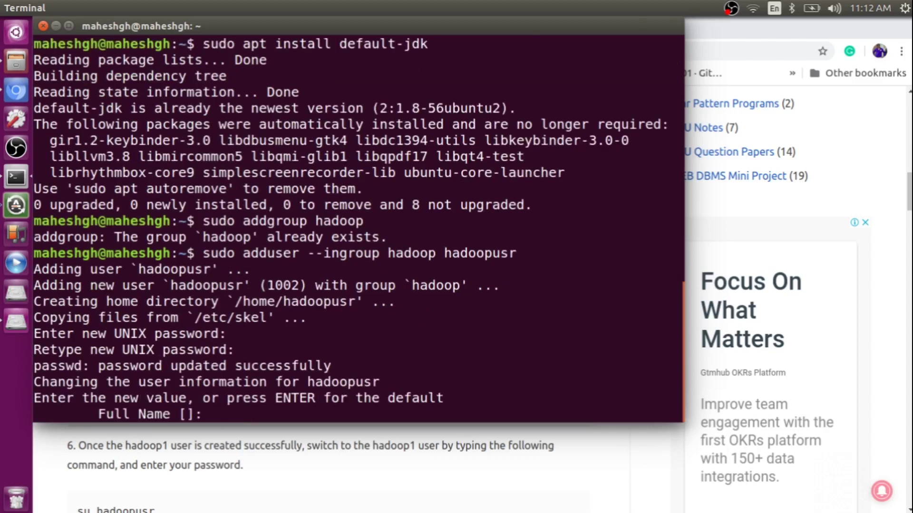
- Leave all of hadoopusr's details blank, from Full Name to Other, and confirm the information with Y
key("Return")
key("Return")
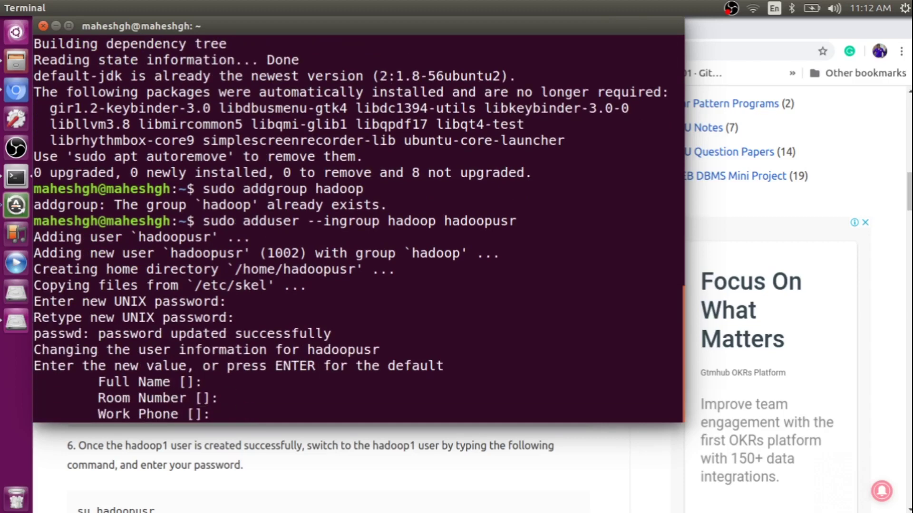
key("Return")
key("Return")
key("Return")
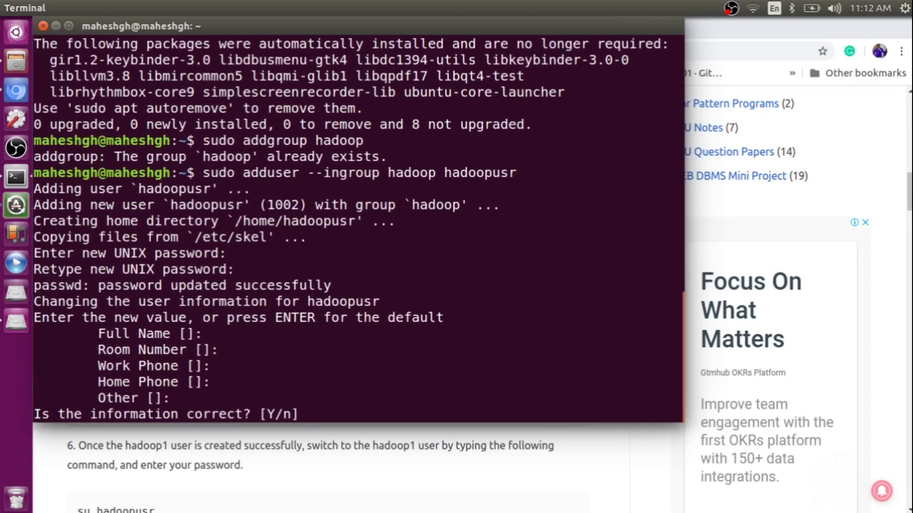
type("Y")
key("Return")
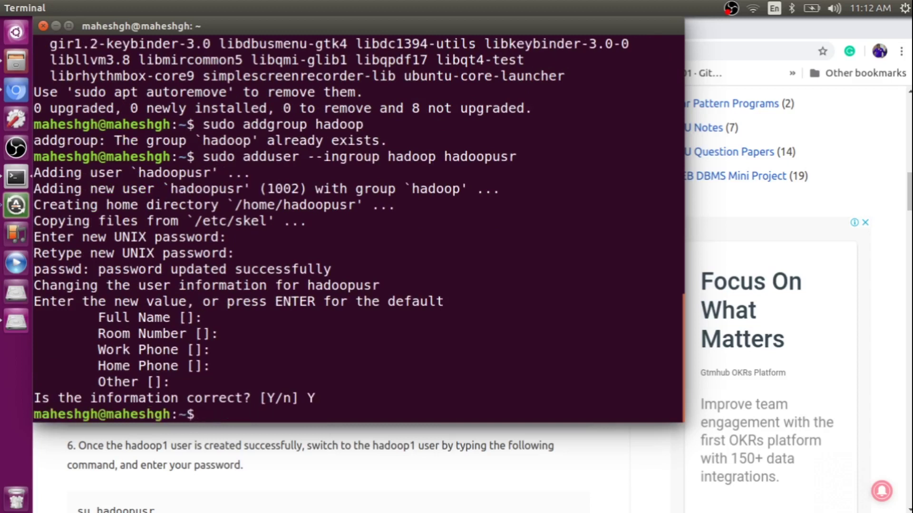
- Copy the sudo adduser hadoop1 sudo command from the article and paste it at the terminal prompt
left_click(592, 443)
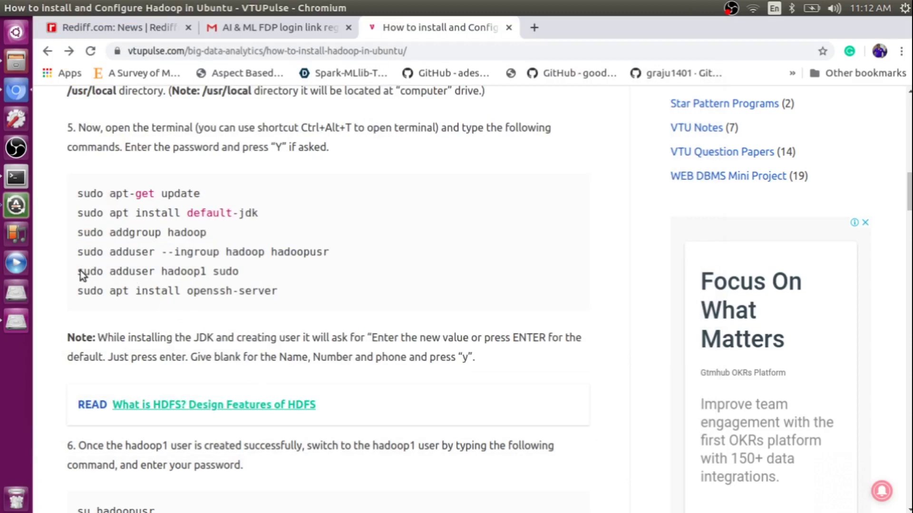
left_click_drag(79, 272, 237, 275)
key("ctrl+c")
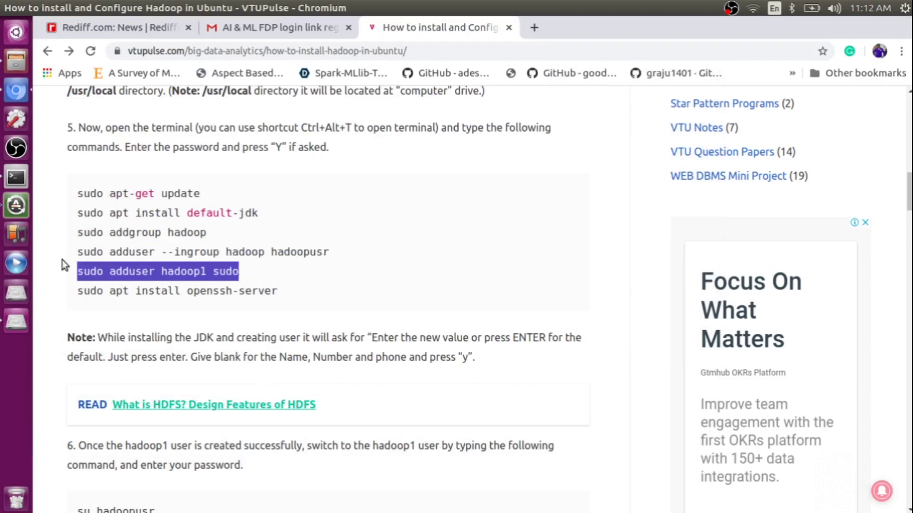
left_click(16, 177)
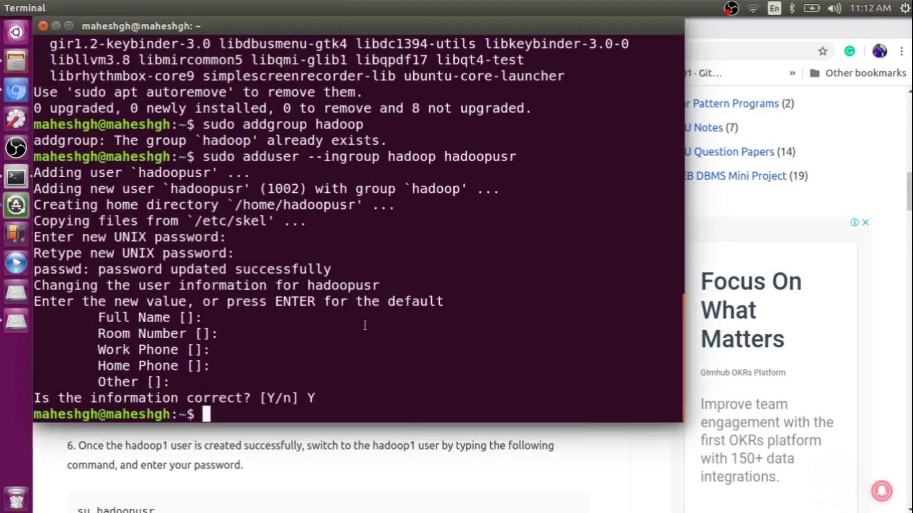
middle_click(364, 326)
- Change the user name in the pasted adduser command to hadoopusr and run sudo adduser hadoopusr sudo
key("Left")
key("Left")
key("Left")
key("Left")
key("Left")
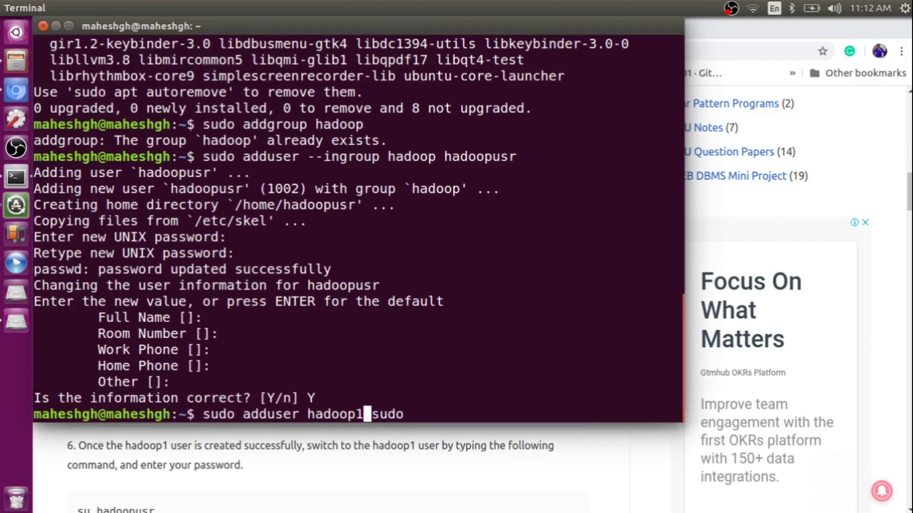
key("BackSpace")
type("usr")
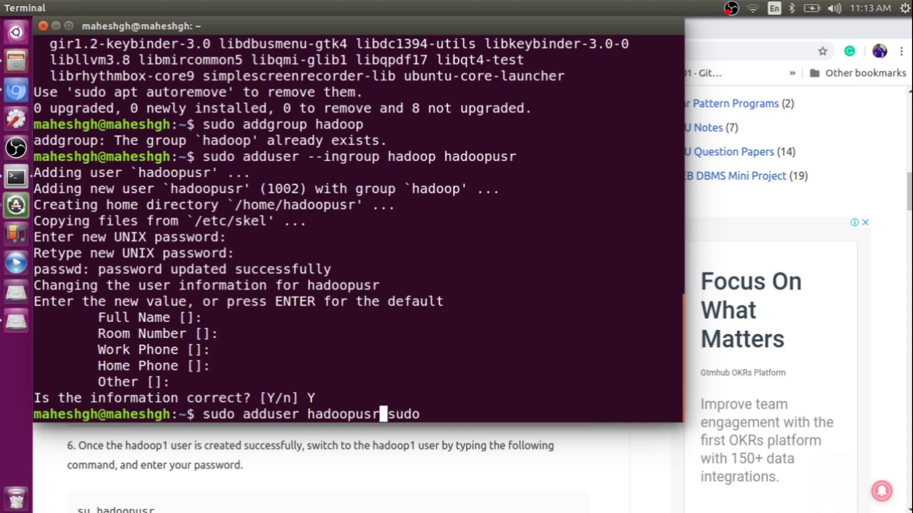
key("Return")
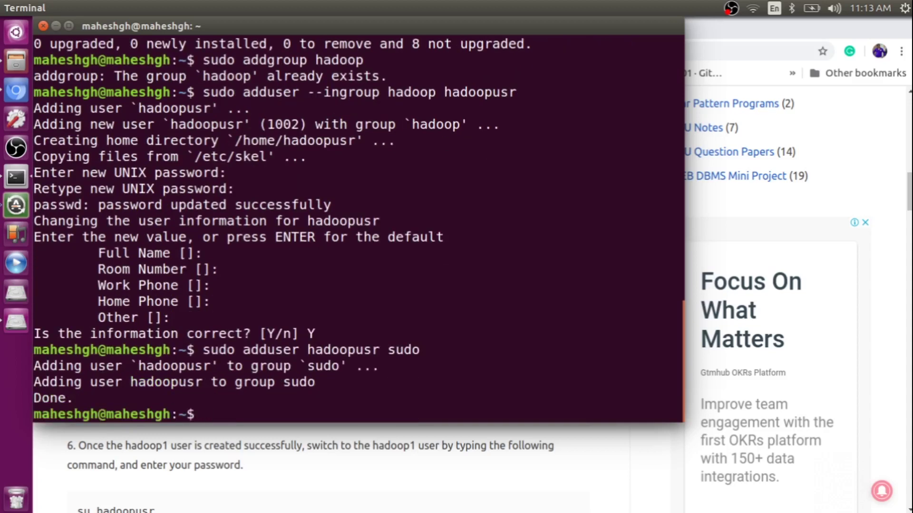
- Copy the sudo apt install openssh-server command from the article and run it in the terminal
left_click(355, 481)
left_click_drag(78, 291, 285, 297)
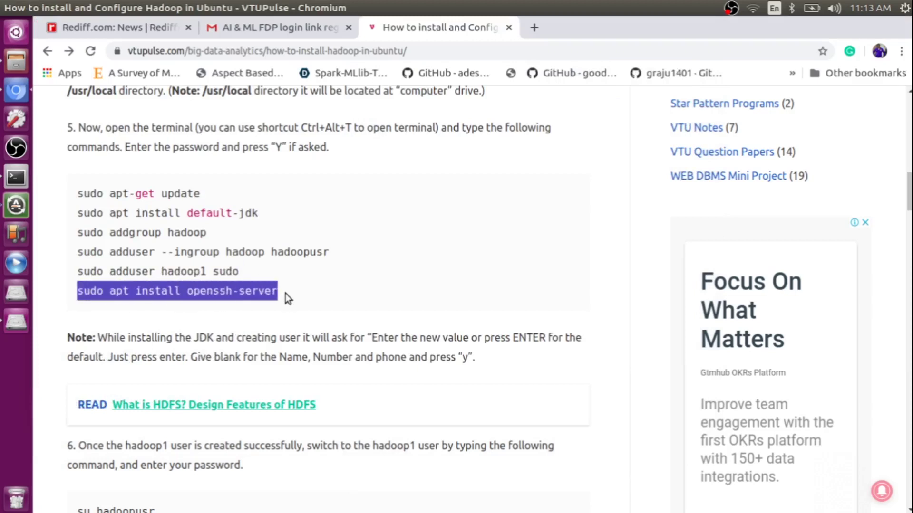
left_click(15, 176)
middle_click(284, 237)
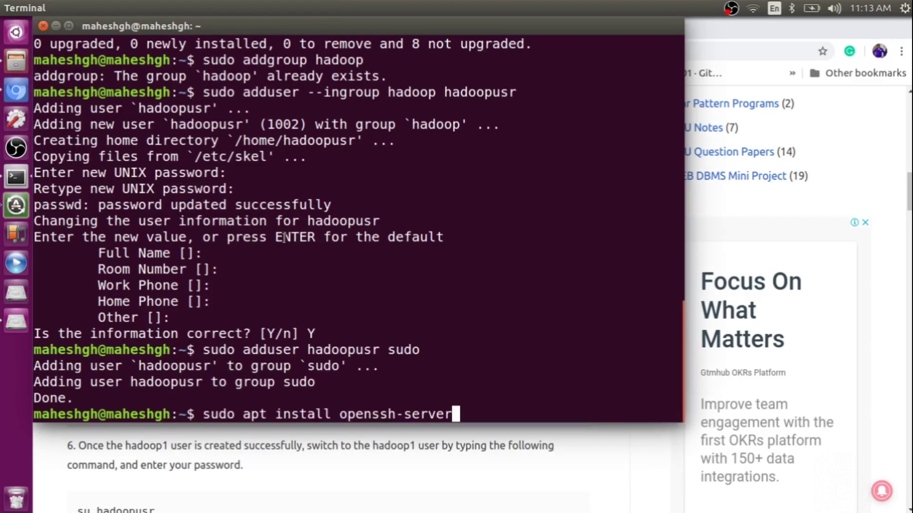
key("Return")
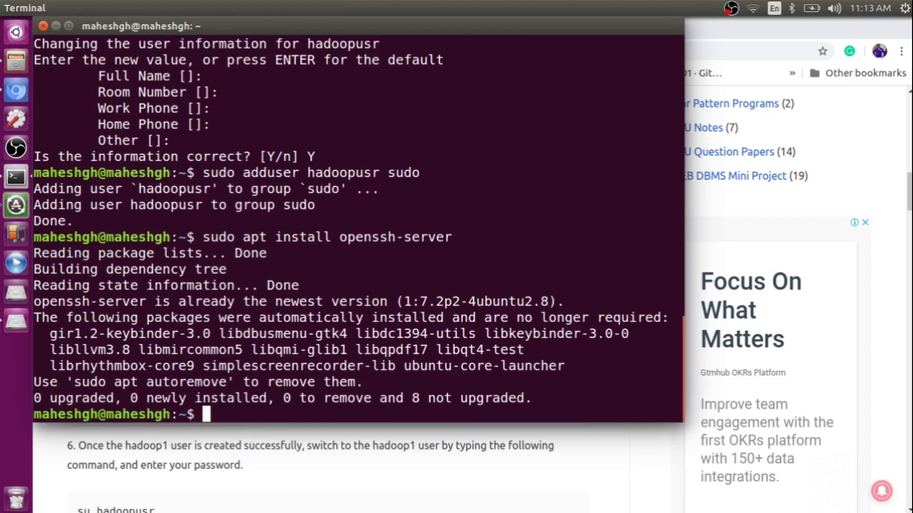
- Copy su hadoopusr from step 6 of the article, run it in the terminal and enter that user's password
left_click(638, 436)
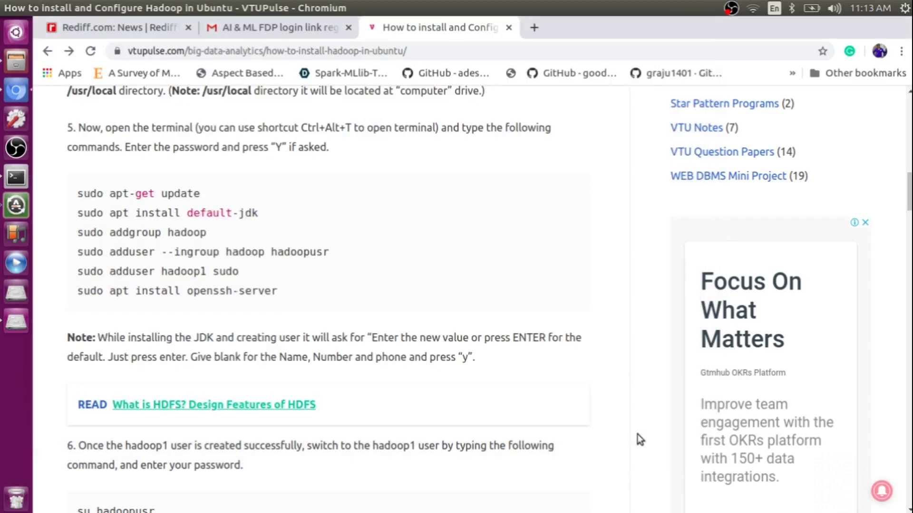
scroll(383, 261, "down", 1)
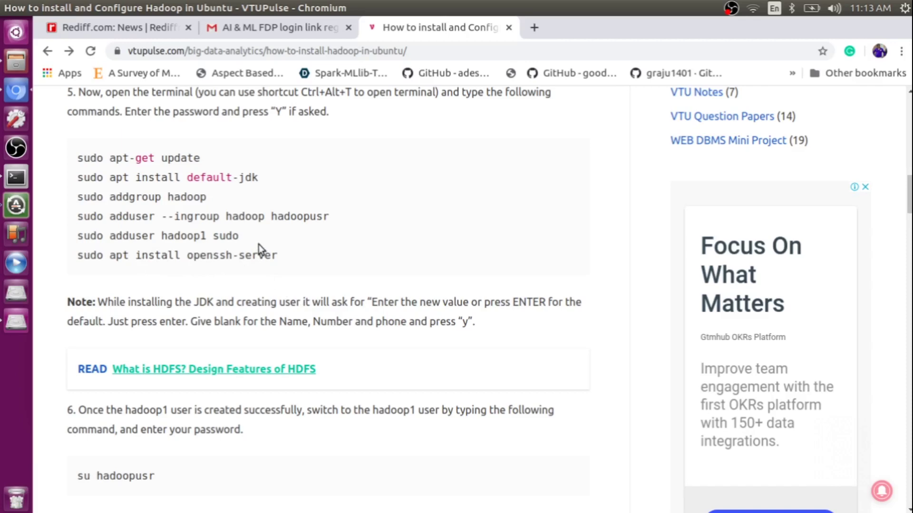
scroll(278, 239, "down", 1)
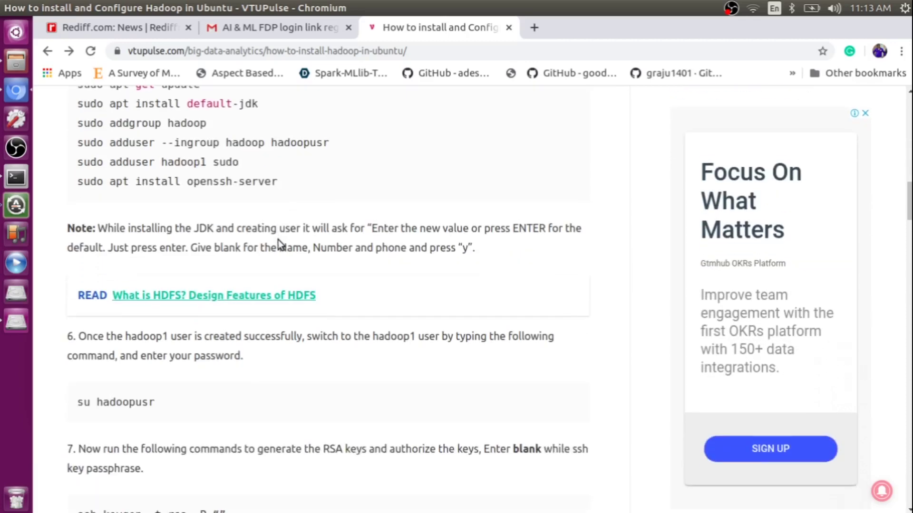
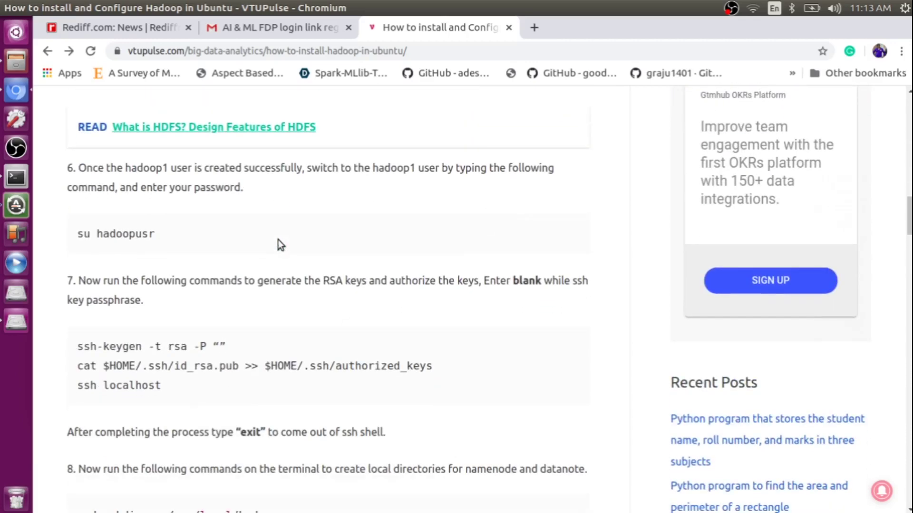
left_click_drag(78, 206, 158, 209)
key("ctrl+c")
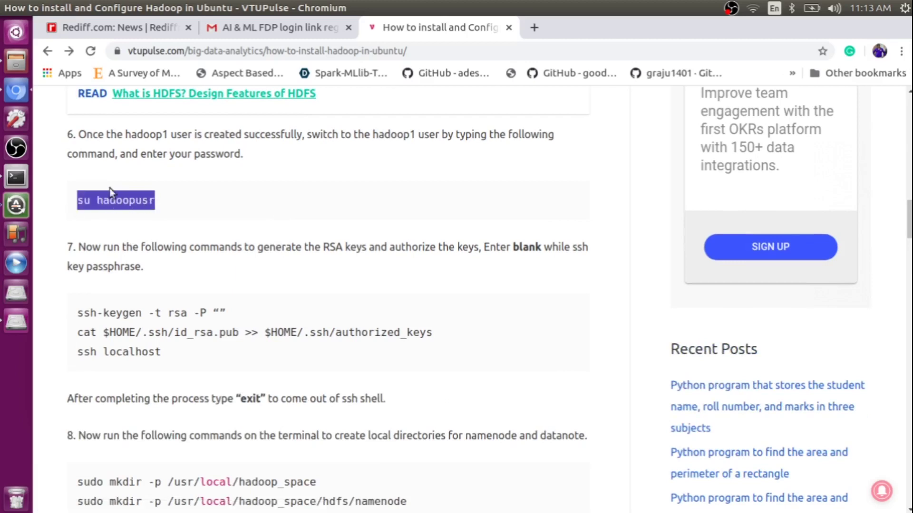
left_click(22, 180)
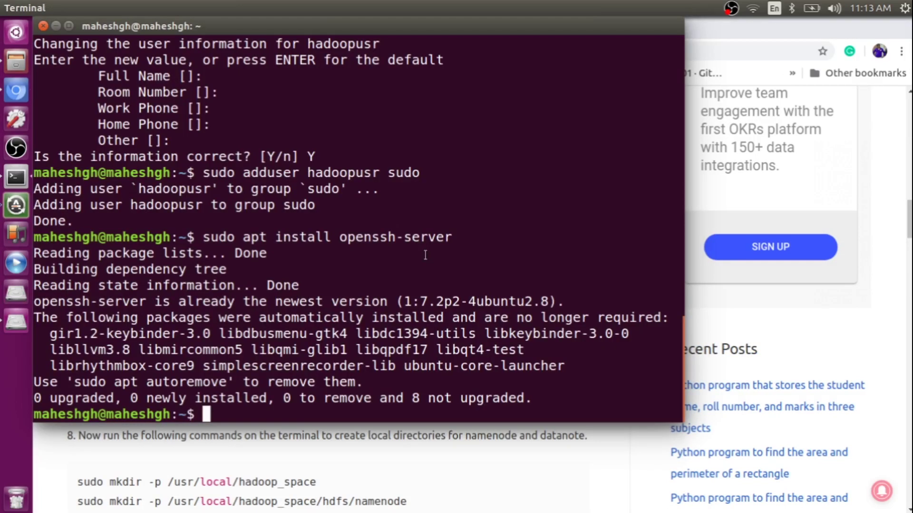
key("ctrl+shift+v")
key("Return")
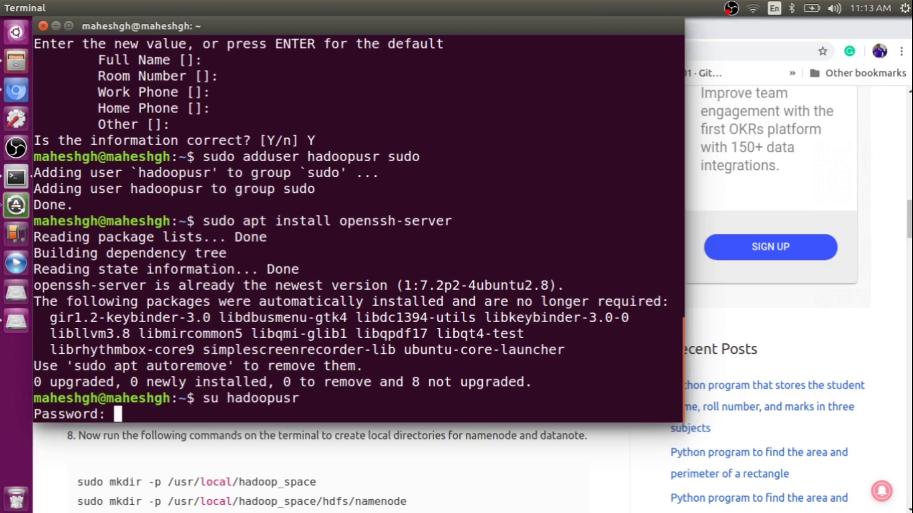
key("Return")
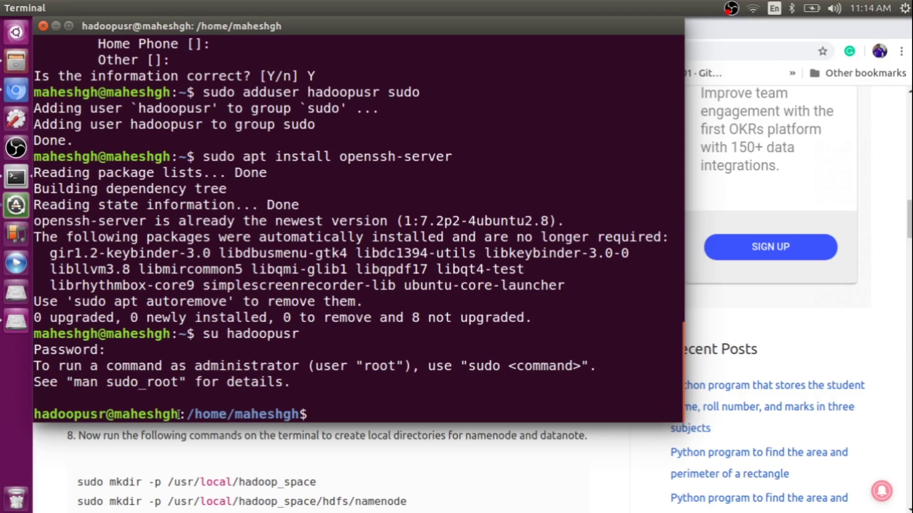
- Run the article's ssh-keygen -t rsa -P “” command in the terminal and accept the default file for saving the key
left_click(366, 459)
scroll(199, 297, "down", 2)
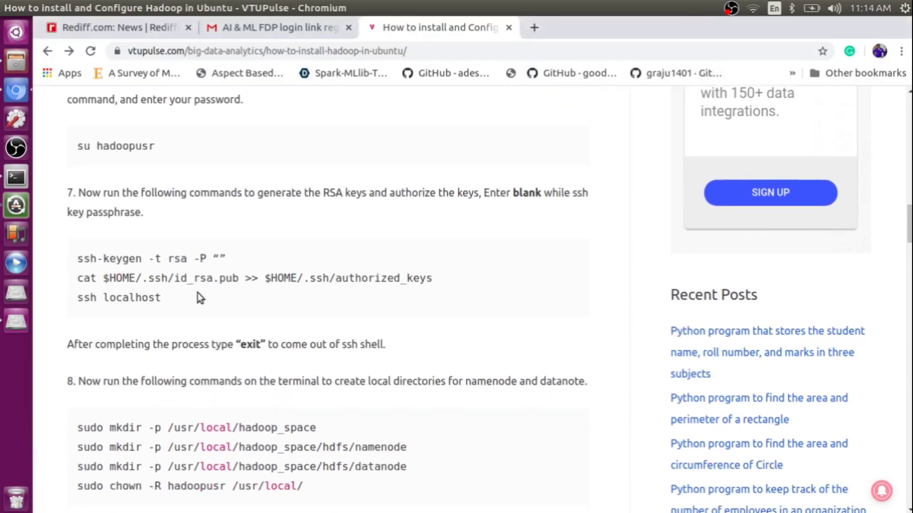
scroll(199, 297, "down", 2)
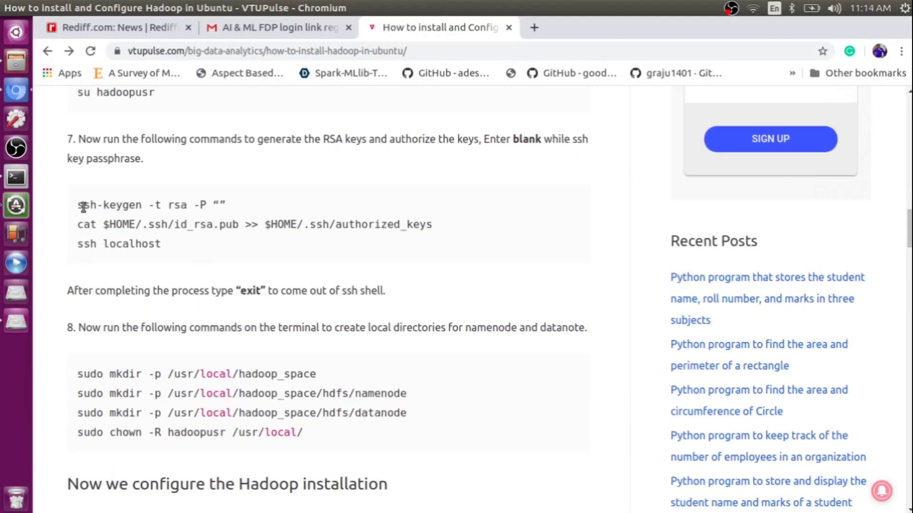
left_click_drag(78, 205, 222, 207)
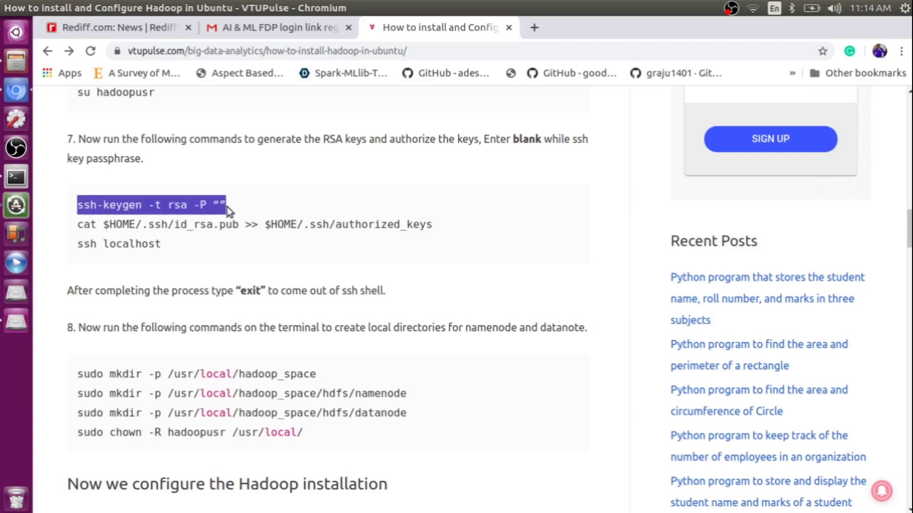
left_click(17, 178)
middle_click(378, 332)
key("Return")
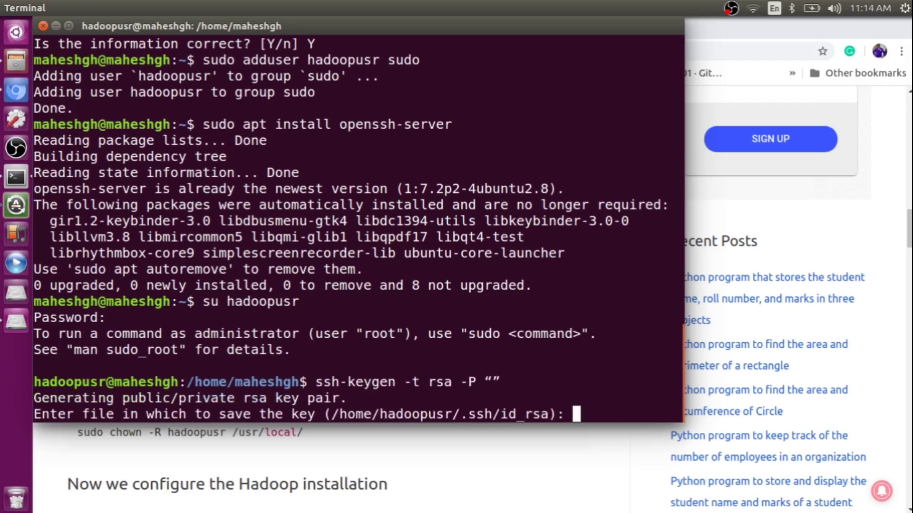
key("Return")
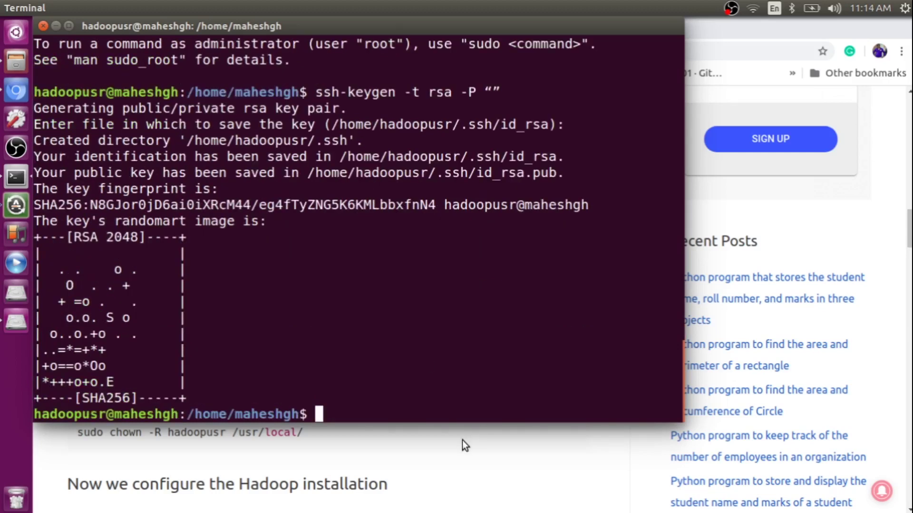
- Copy the article's cat $HOME/.ssh/id_rsa.pub >> $HOME/.ssh/authorized_keys command and run it in the terminal
left_click(424, 439)
left_click_drag(77, 224, 432, 221)
key("ctrl+c")
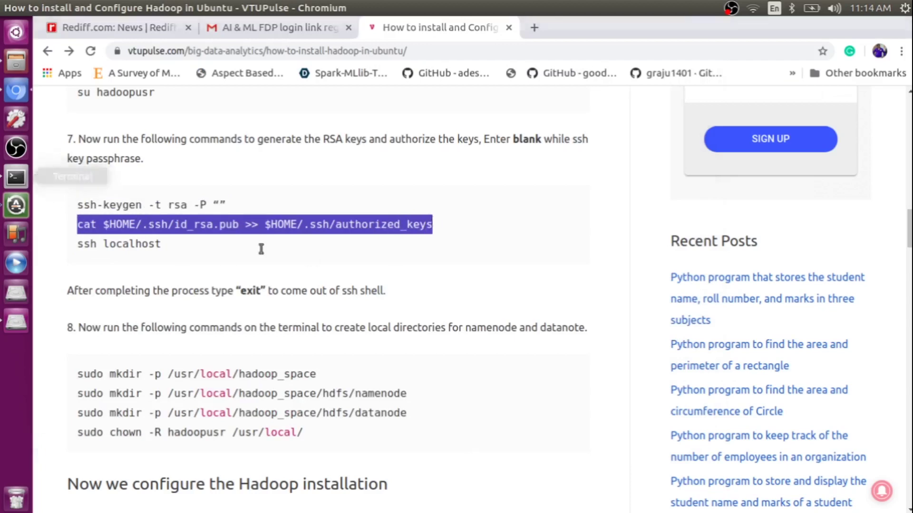
left_click(17, 178)
key("ctrl+shift+v")
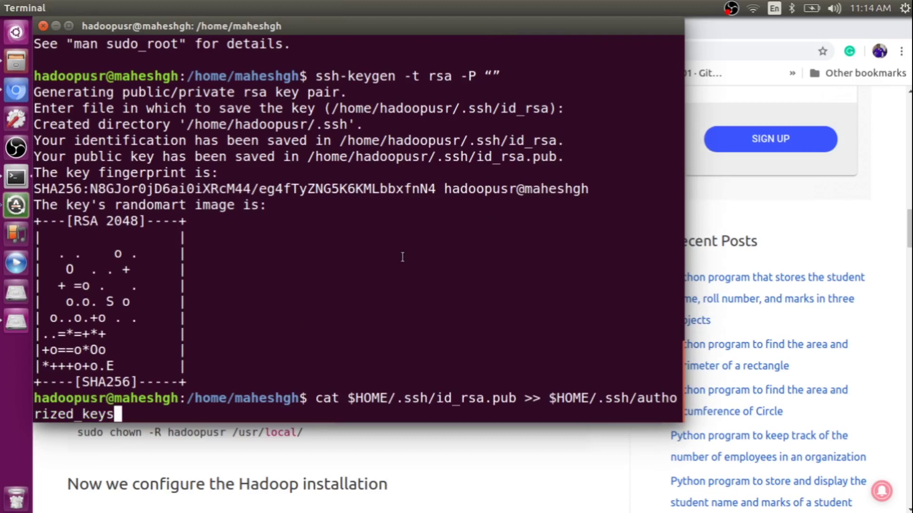
key("Return")
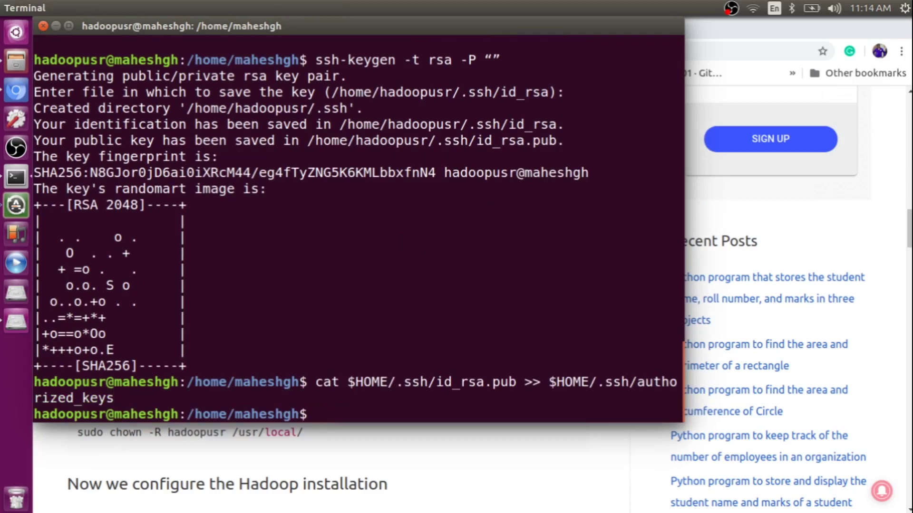
- Copy the ssh localhost command from the article and run it in the terminal
left_click(448, 477)
left_click_drag(79, 244, 163, 247)
key("ctrl+c")
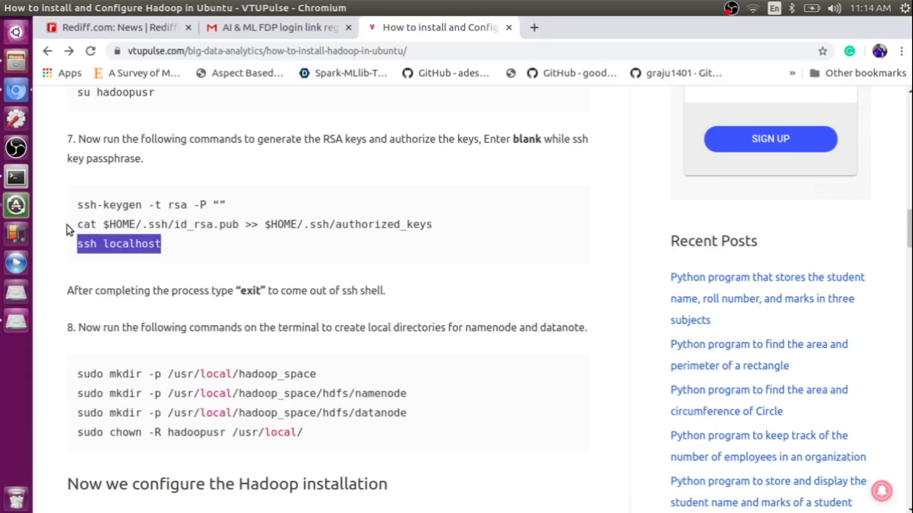
left_click(22, 174)
key("ctrl+shift+v")
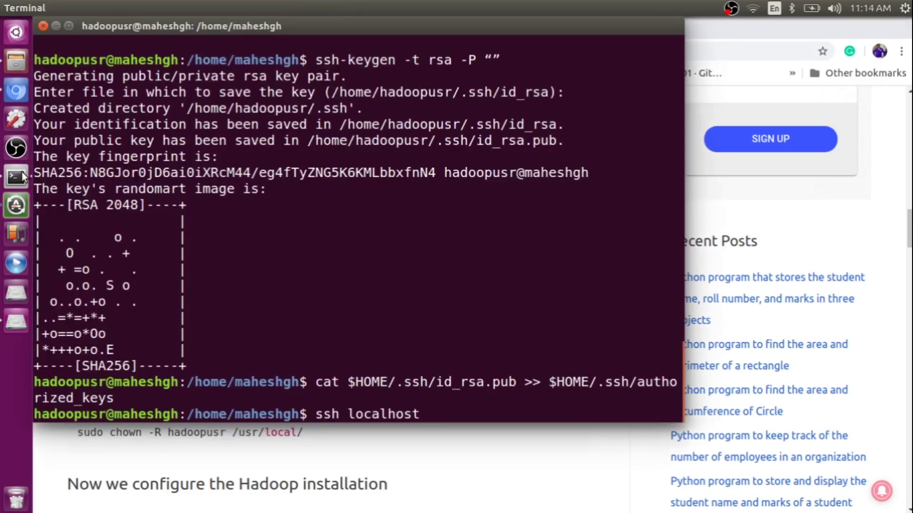
key("Return")
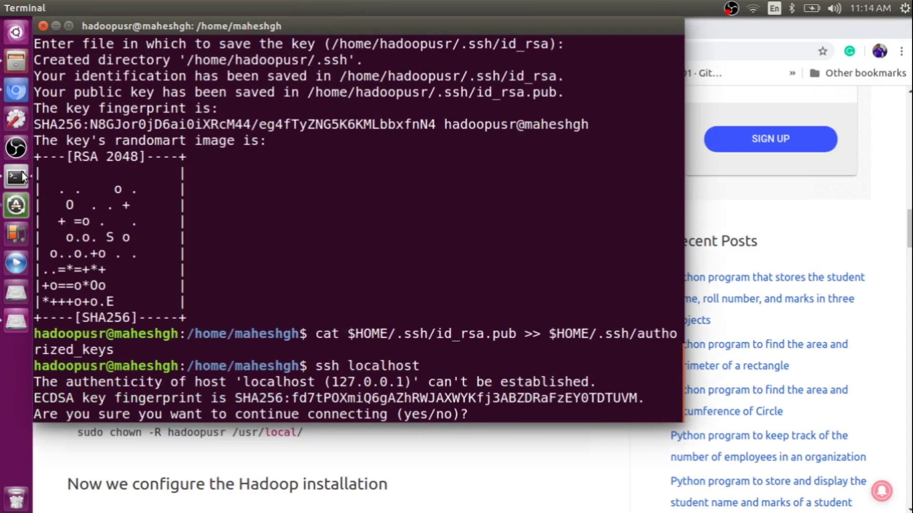
- Confirm the connection to localhost with yes, leave the key passphrase blank and enter hadoopusr's password
type("yes")
key("Return")
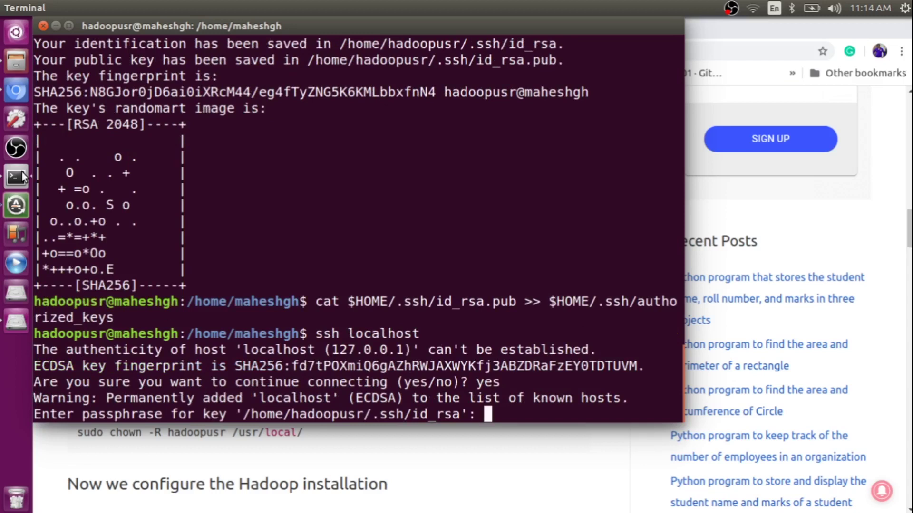
key("Return")
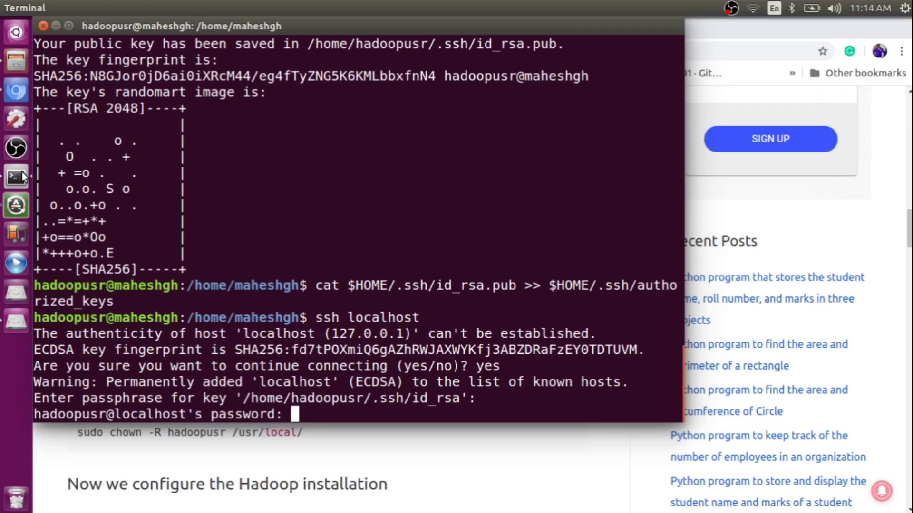
key("Return")
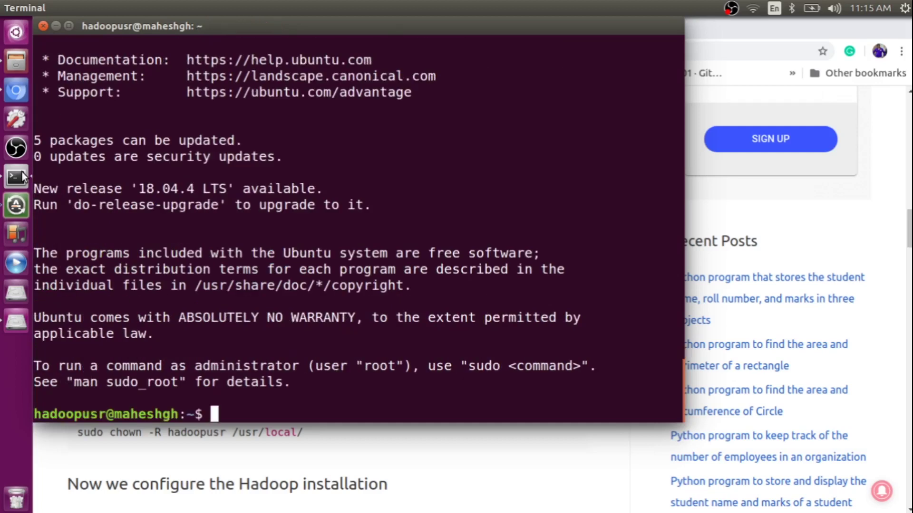
- Close the SSH session to localhost with the exit command
type("exit")
key("Return")
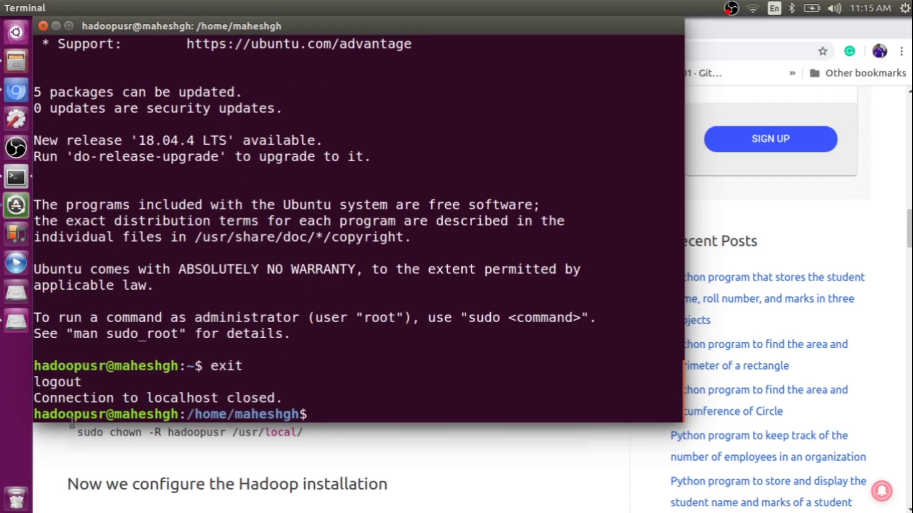
- Copy the article's sudo mkdir -p /usr/local/hadoop_space command, run it in the terminal and enter hadoopusr's sudo password
left_click(305, 435)
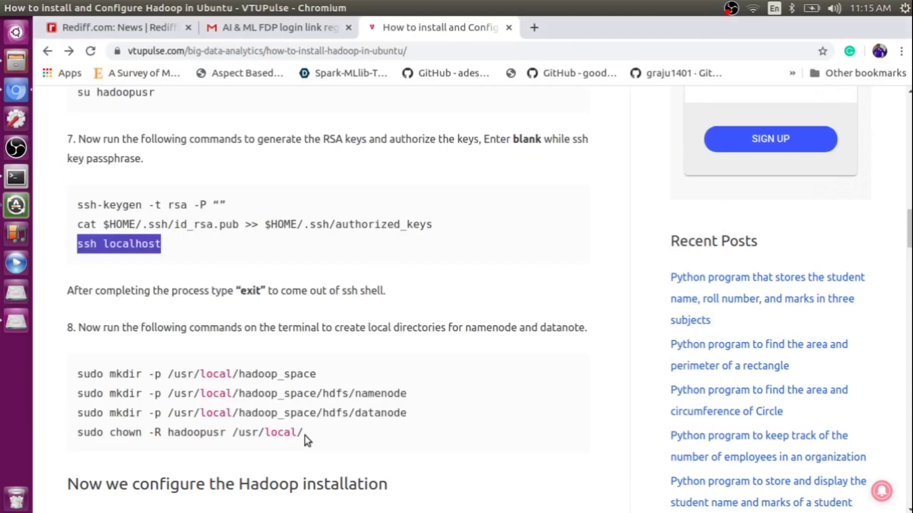
scroll(310, 346, "down", 3)
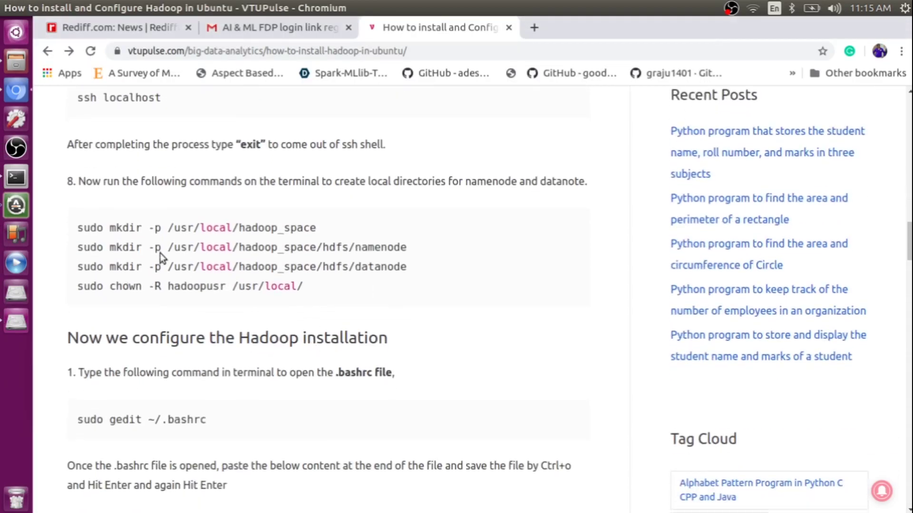
left_click_drag(79, 230, 172, 231)
left_click(172, 230)
left_click_drag(77, 230, 304, 219)
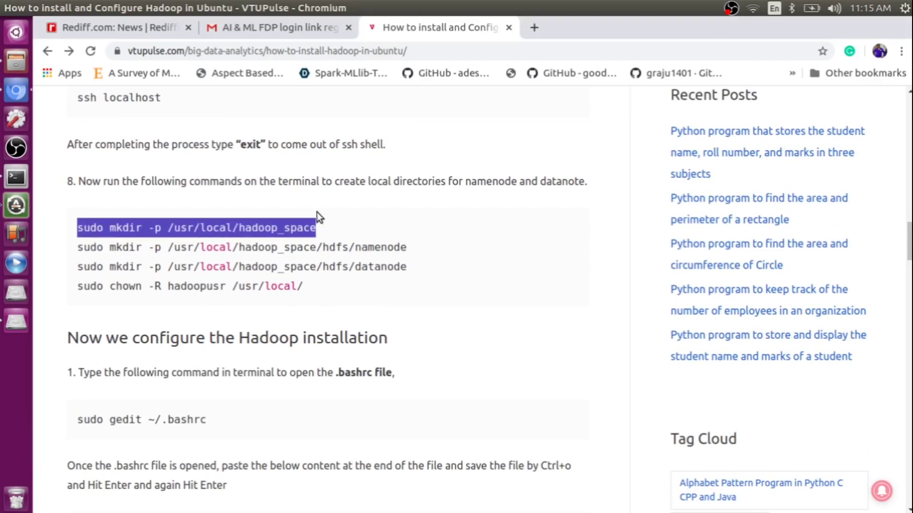
left_click(15, 177)
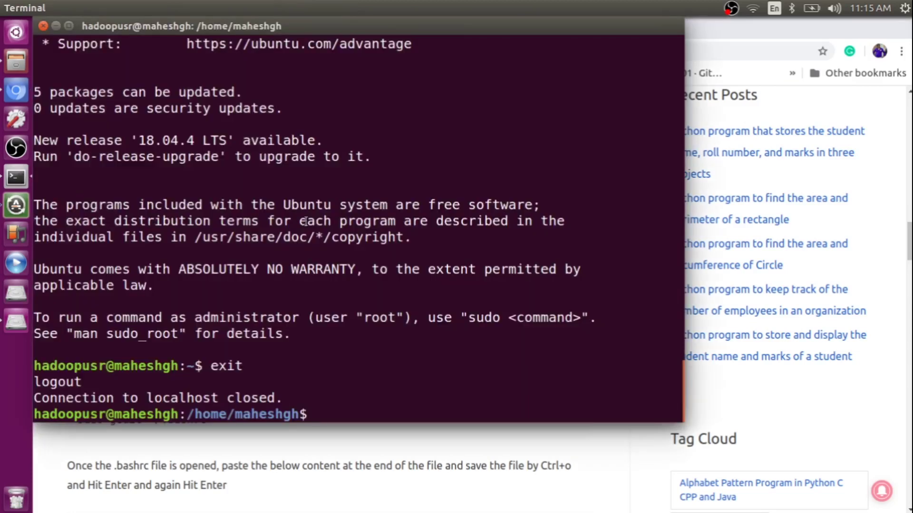
middle_click(306, 221)
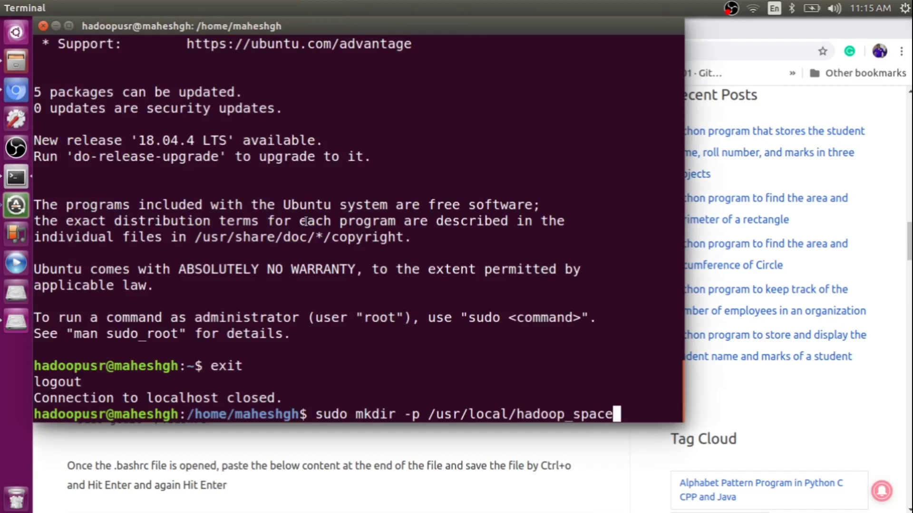
key("Return")
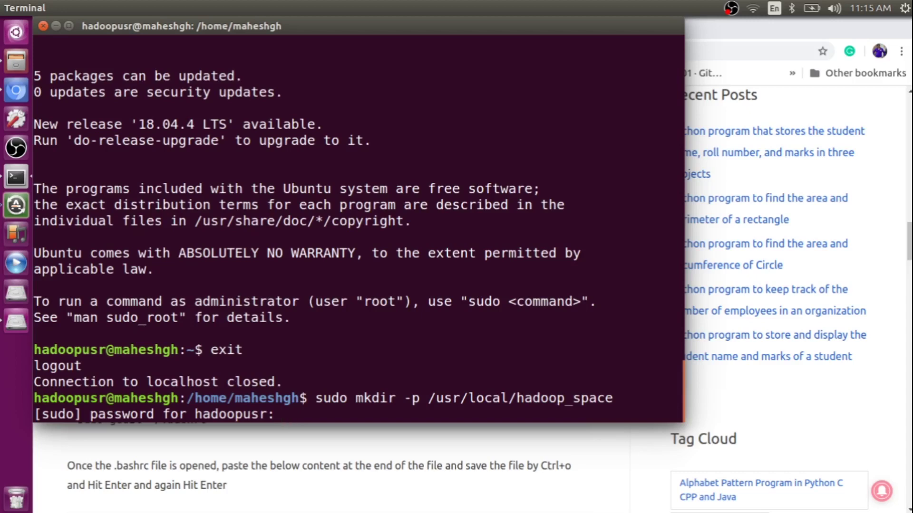
key("Return")
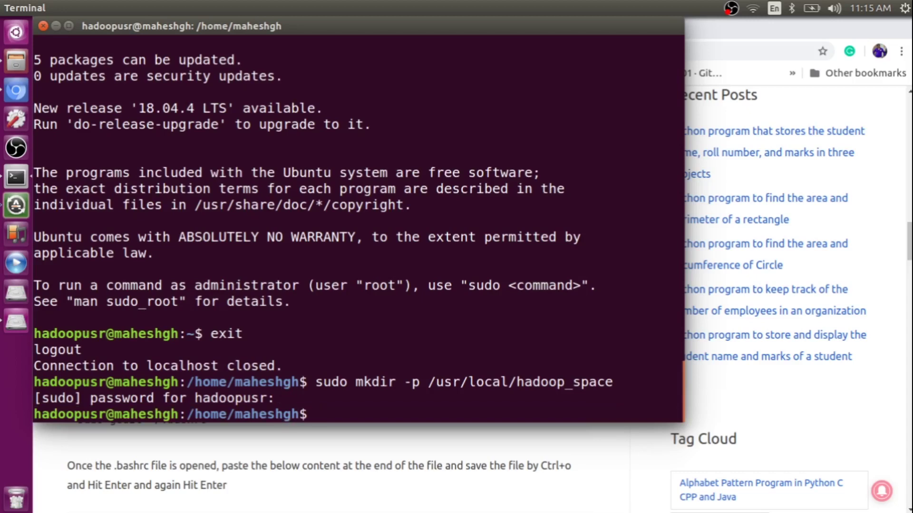
- Copy the article's sudo mkdir -p /usr/local/hadoop_space/hdfs/namenode command and run it in the terminal
left_click(420, 435)
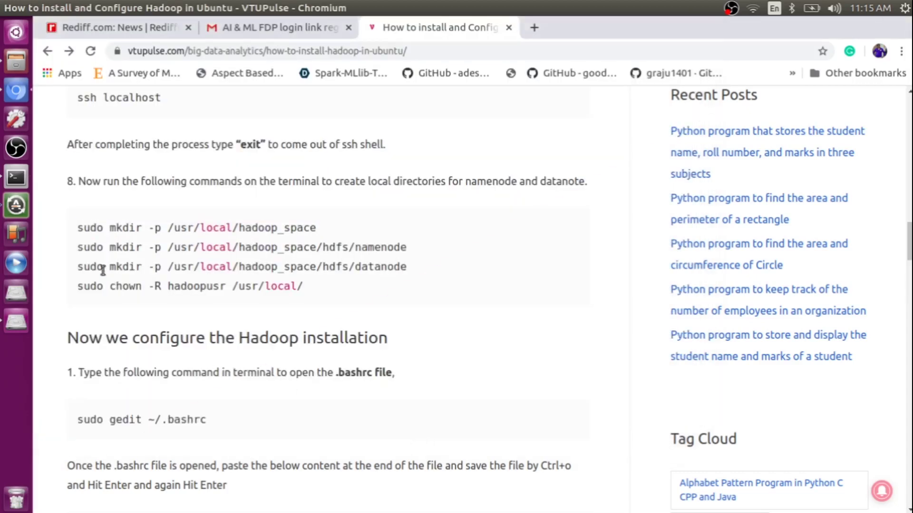
left_click_drag(79, 251, 407, 249)
key("ctrl+c")
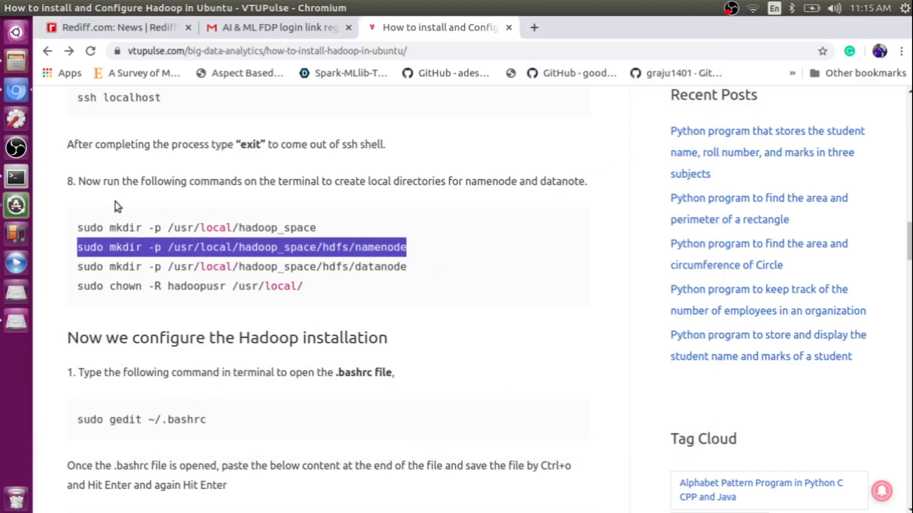
left_click(14, 179)
key("ctrl+shift+v")
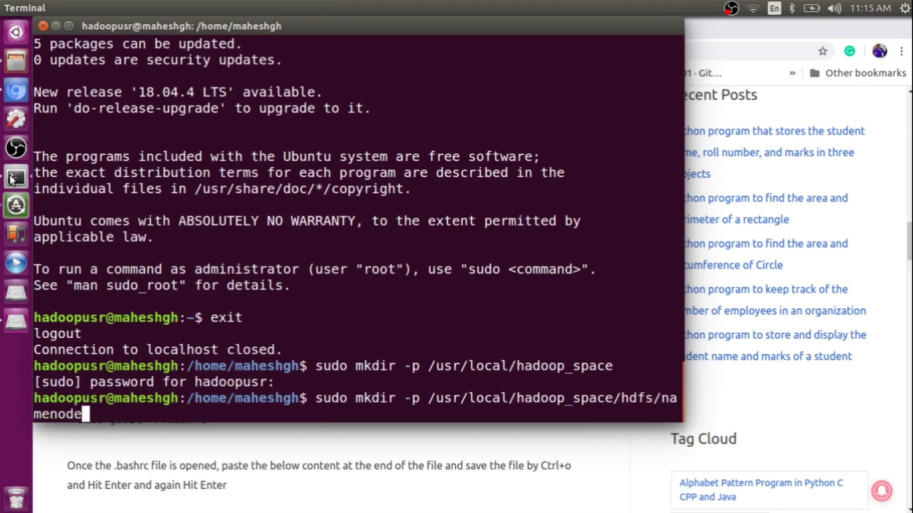
key("Return")
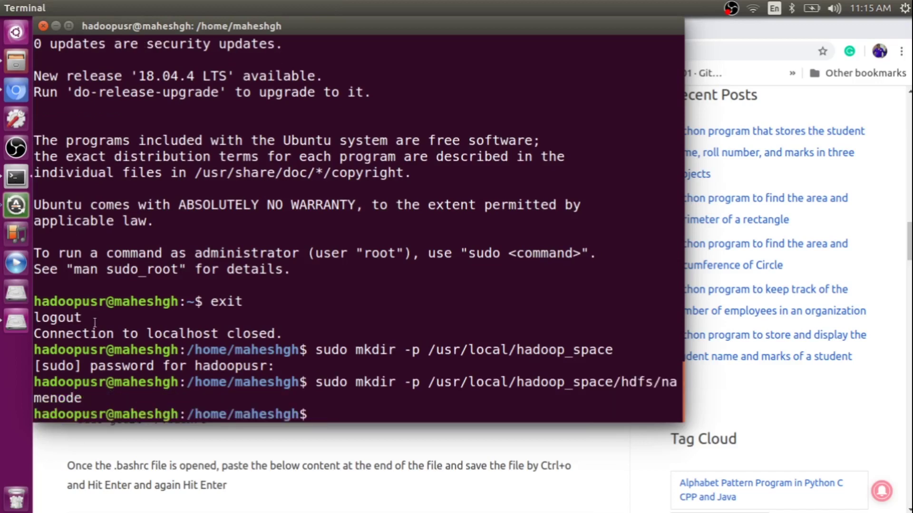
- Copy the article's sudo mkdir -p /usr/local/hadoop_space/hdfs/datanode command and run it in the terminal
left_click(290, 451)
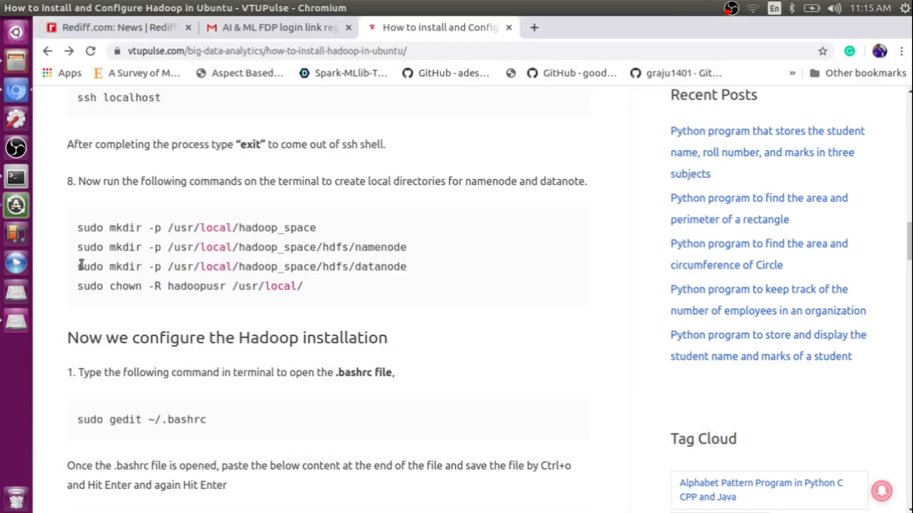
left_click_drag(78, 267, 426, 272)
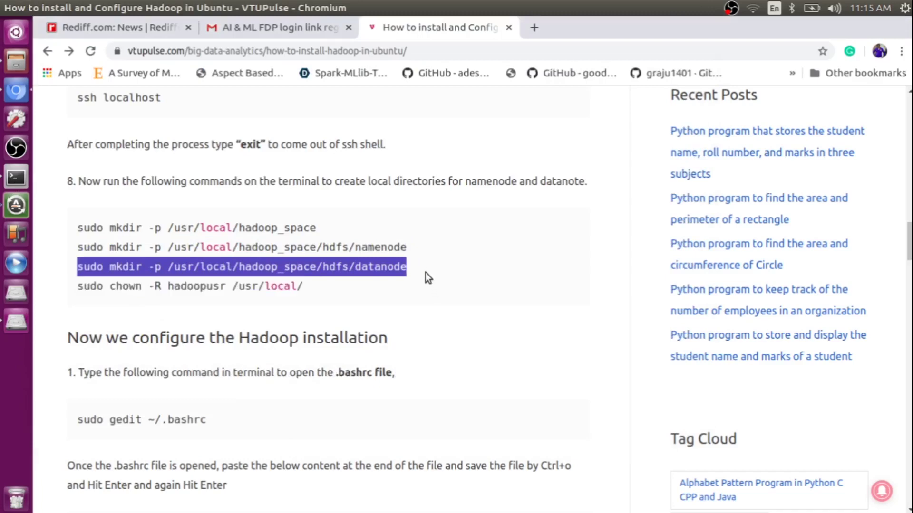
left_click(25, 186)
type("sudo mkdir -p /usr/local/hadoop_space/hdfs/datanode")
key("Return")
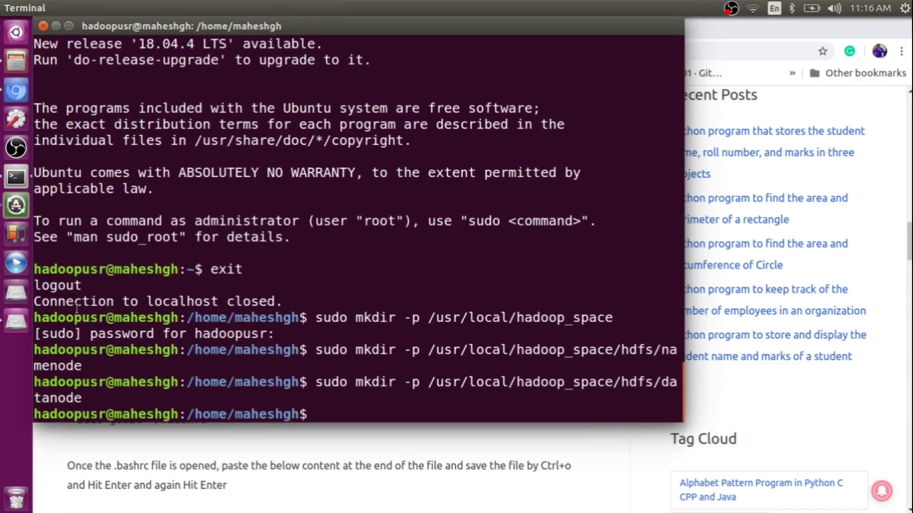
- Copy the article's sudo chown -R hadoopusr /usr/local/ command, run it in the terminal and check that it finishes
left_click(253, 438)
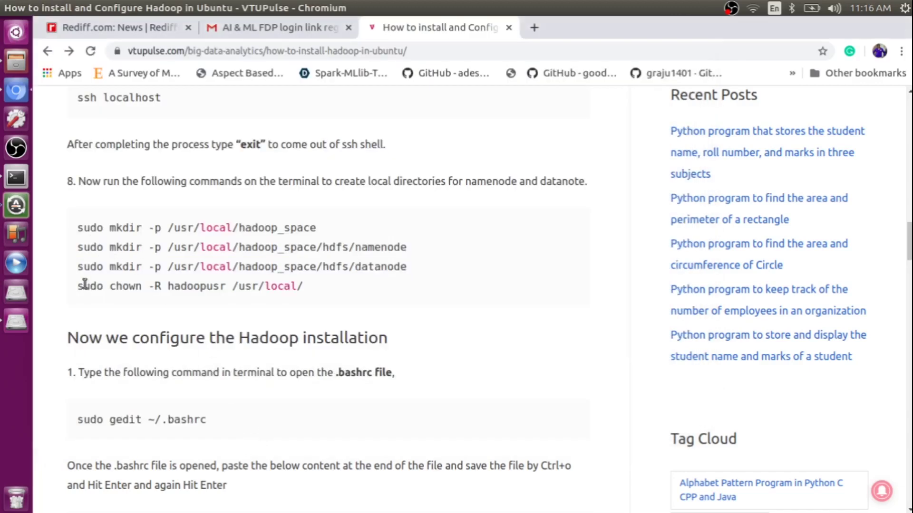
triple_click(134, 287)
key("ctrl+c")
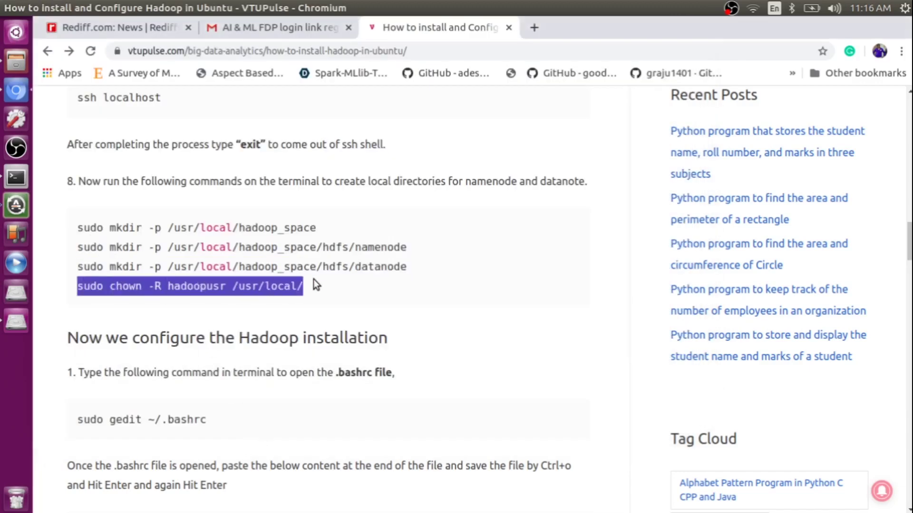
left_click(16, 177)
middle_click(537, 382)
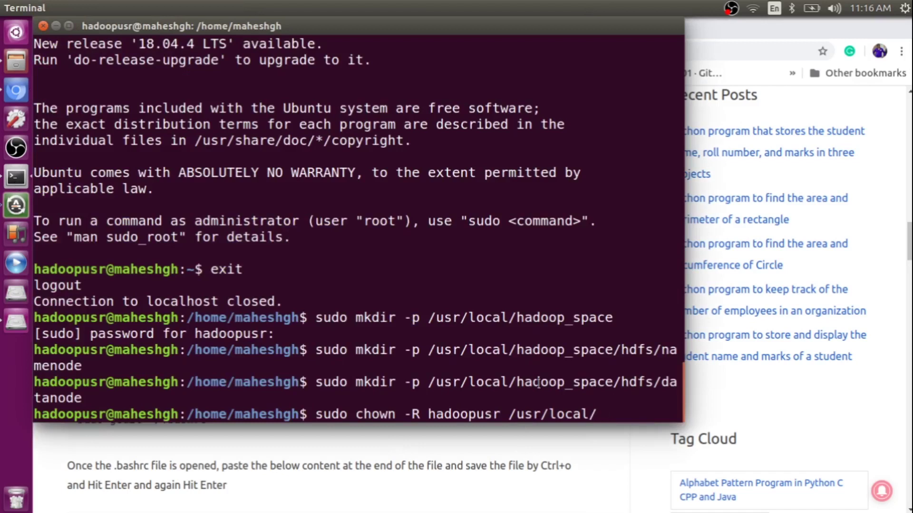
key("Return")
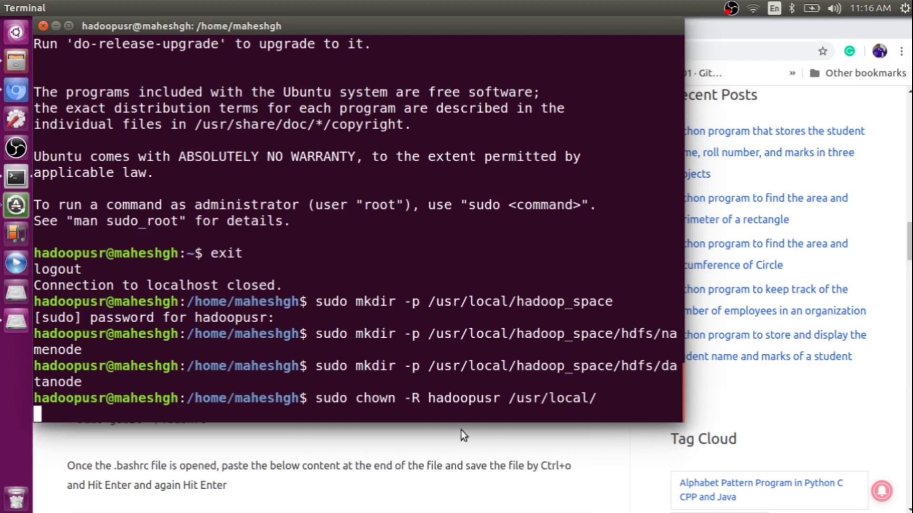
left_click(445, 459)
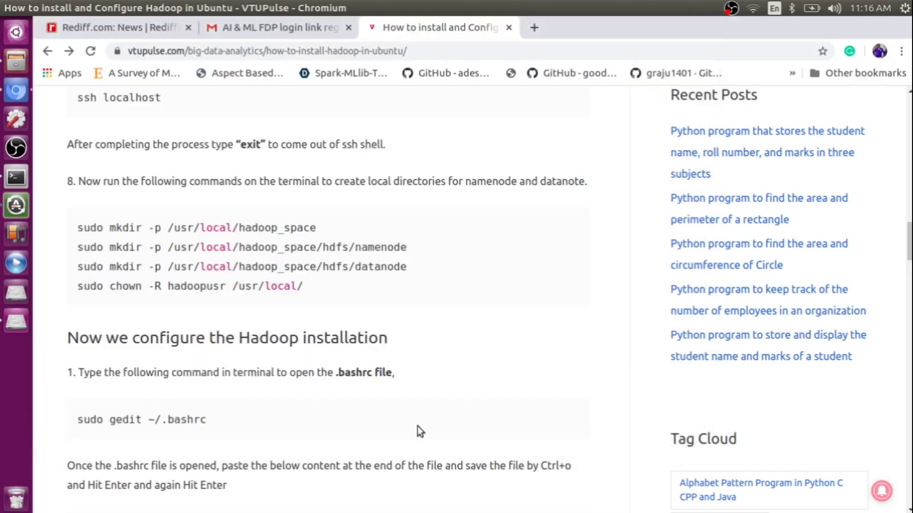
scroll(393, 334, "down", 4)
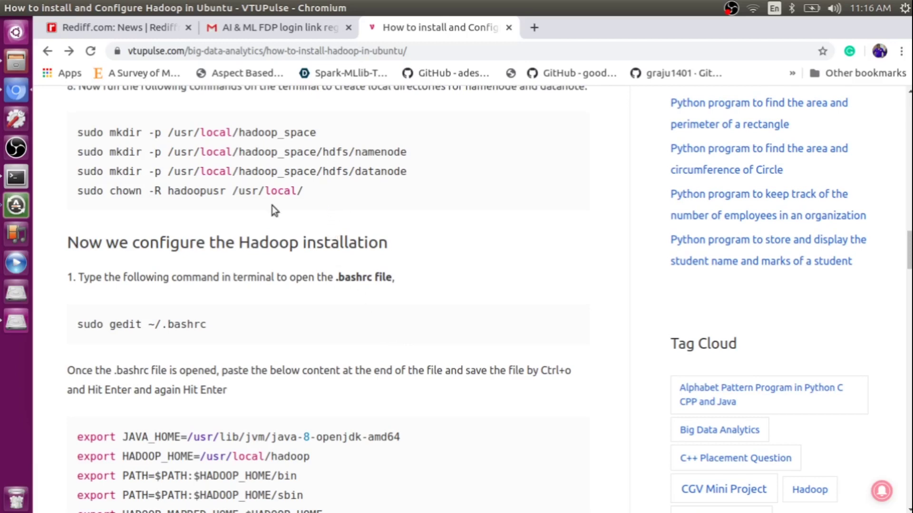
left_click(16, 178)
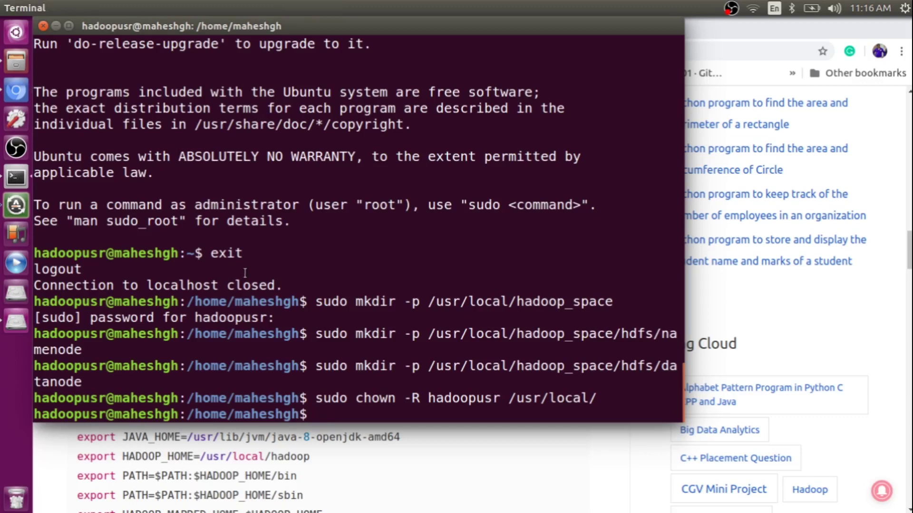
- Copy the article's sudo gedit ~/.bashrc command, run it in the terminal and maximize the text editor window
left_click(352, 462)
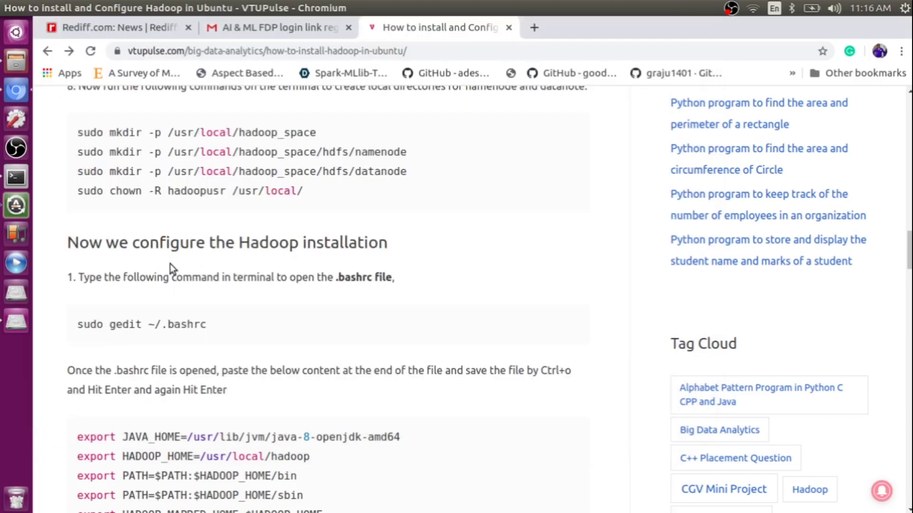
scroll(171, 263, "down", 3)
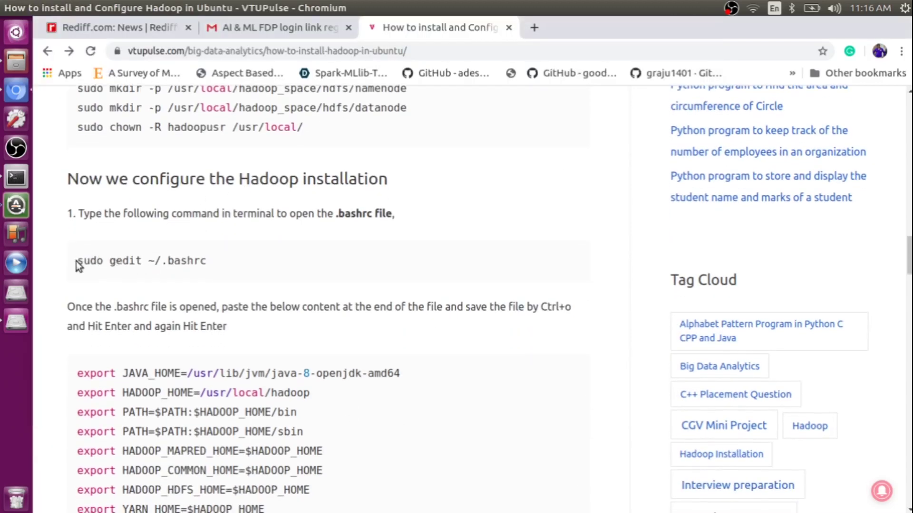
left_click_drag(84, 260, 139, 261)
left_click(139, 260)
left_click_drag(78, 261, 215, 263)
key("ctrl+c")
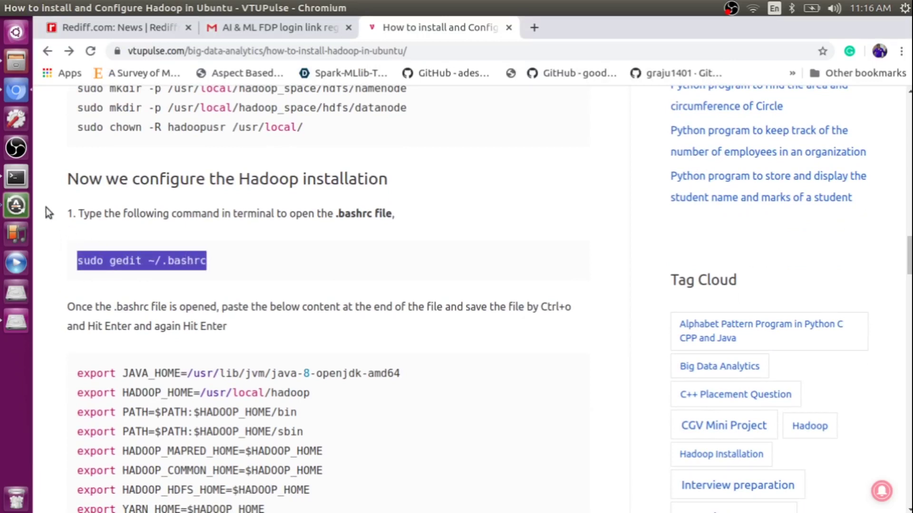
left_click(16, 178)
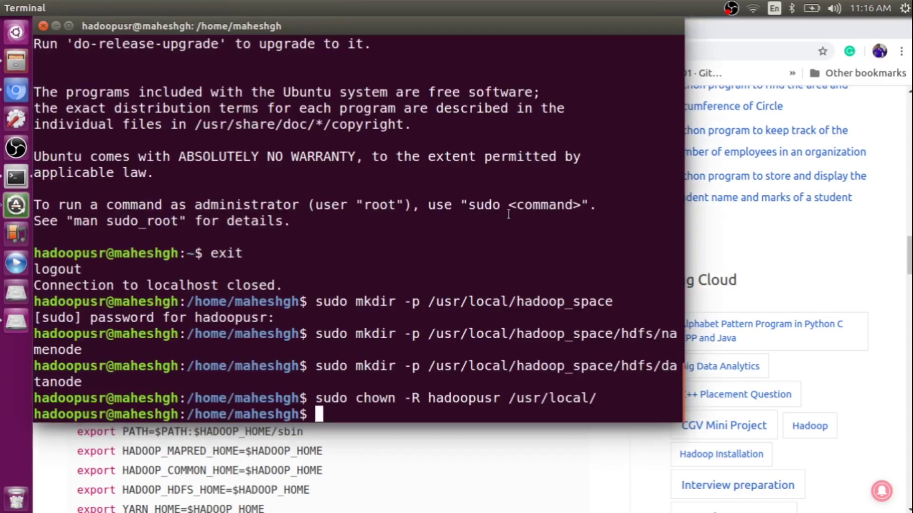
key("ctrl+shift+v")
key("Return")
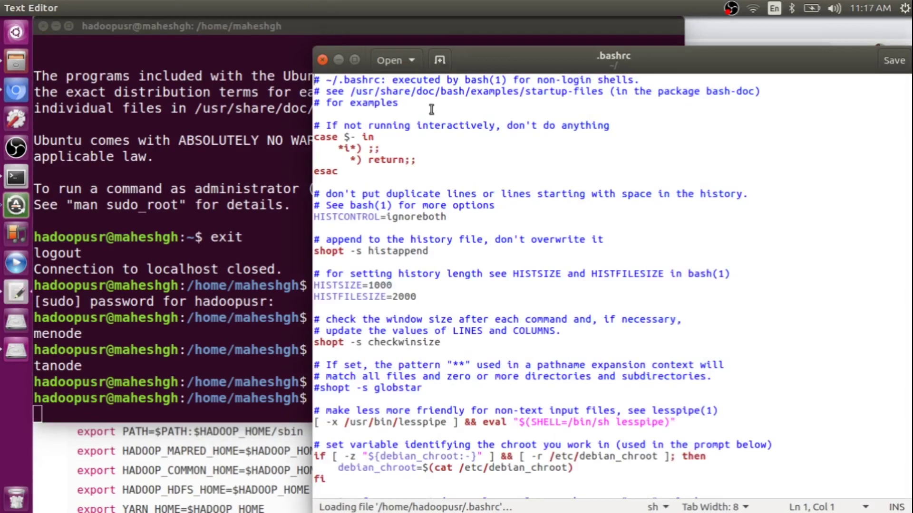
left_click(355, 57)
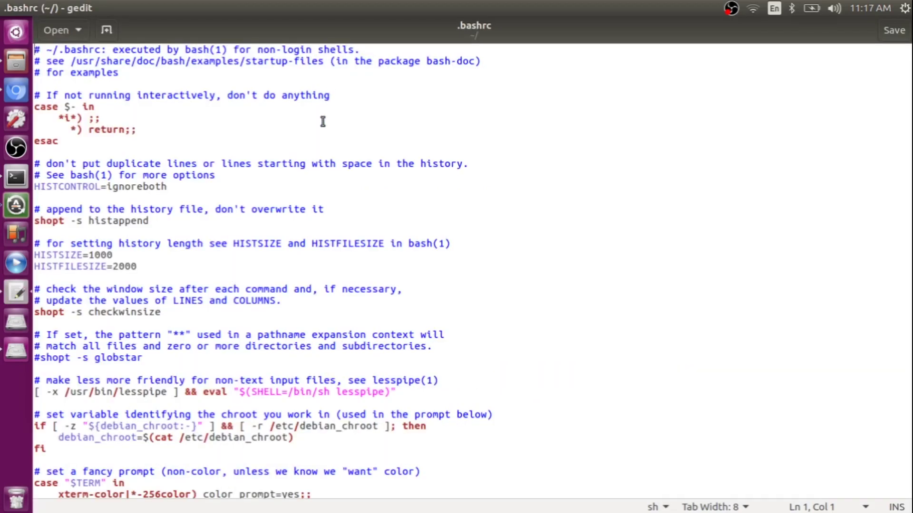
- Add three new lines after the final fi at the end of the .bashrc file
scroll(323, 121, "down", 20)
scroll(323, 122, "up", 1)
scroll(273, 248, "down", 1)
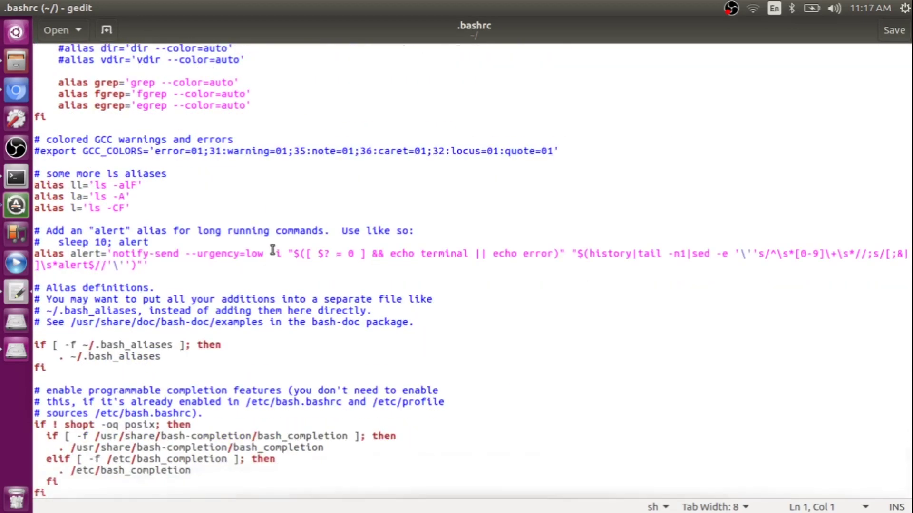
scroll(272, 250, "up", 20)
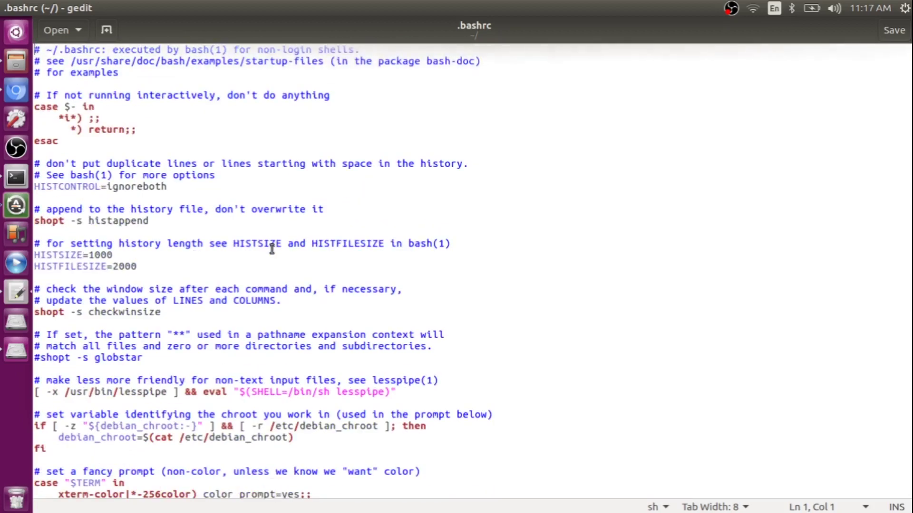
scroll(272, 250, "down", 15)
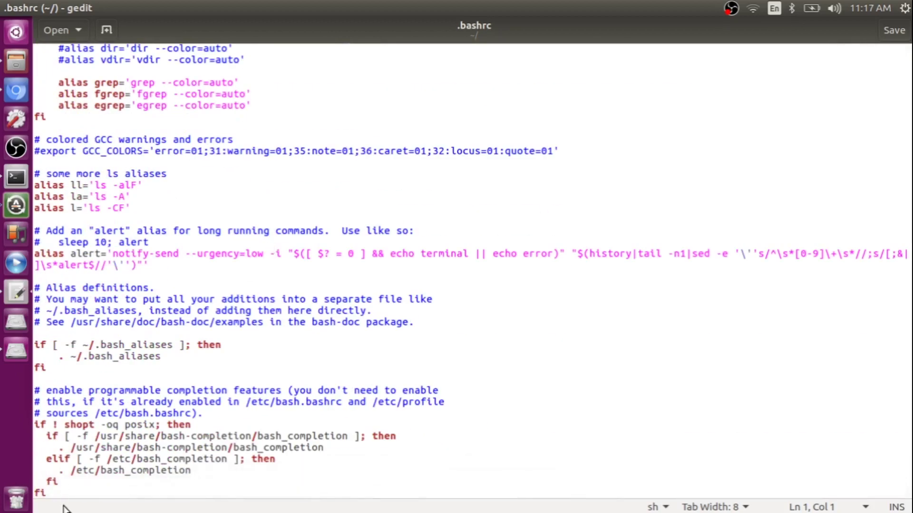
left_click(71, 493)
key("Return")
key("Return")
key("Return")
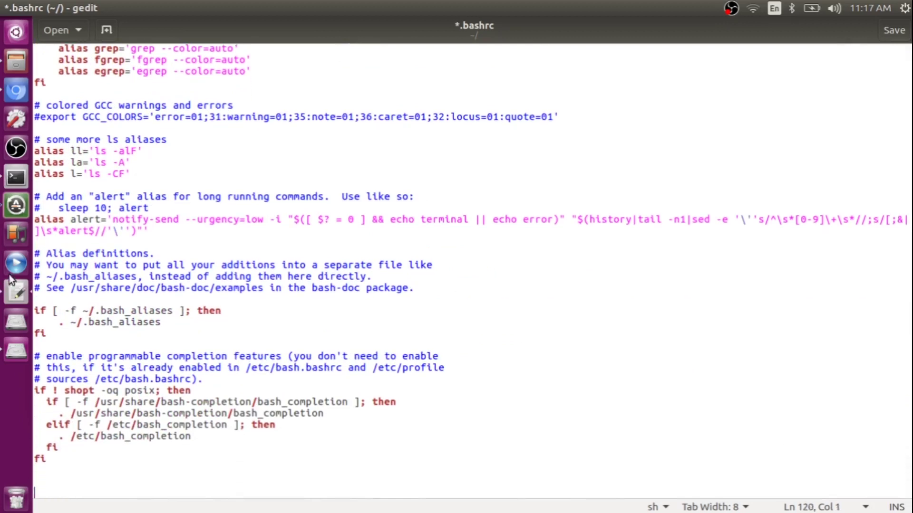
- Copy the article's export block from JAVA_HOME through HADOOP_OPTS and paste it at the end of .bashrc
left_click(16, 90)
scroll(252, 318, "down", 5)
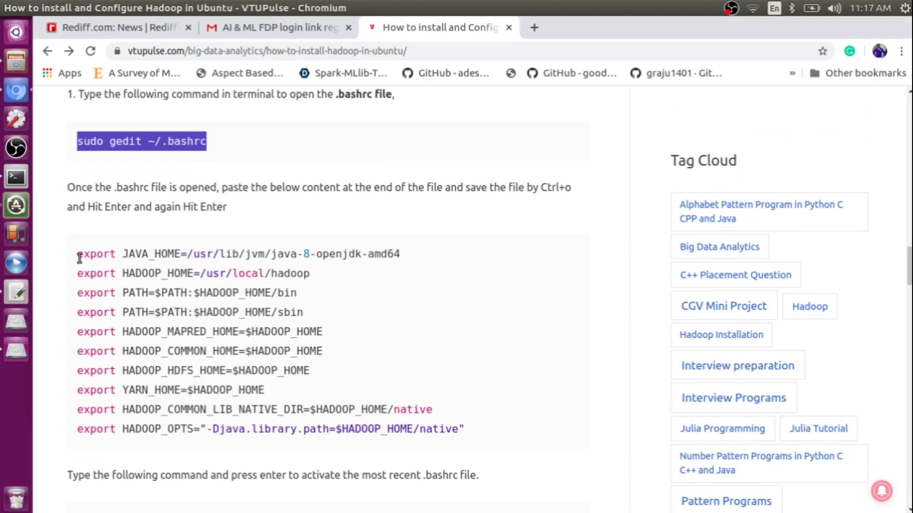
left_click_drag(79, 257, 464, 427)
key("ctrl+c")
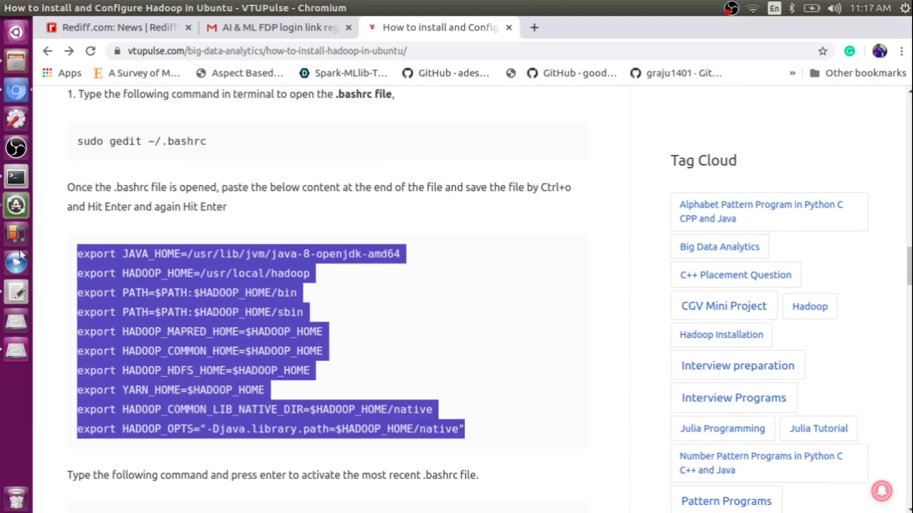
left_click(16, 292)
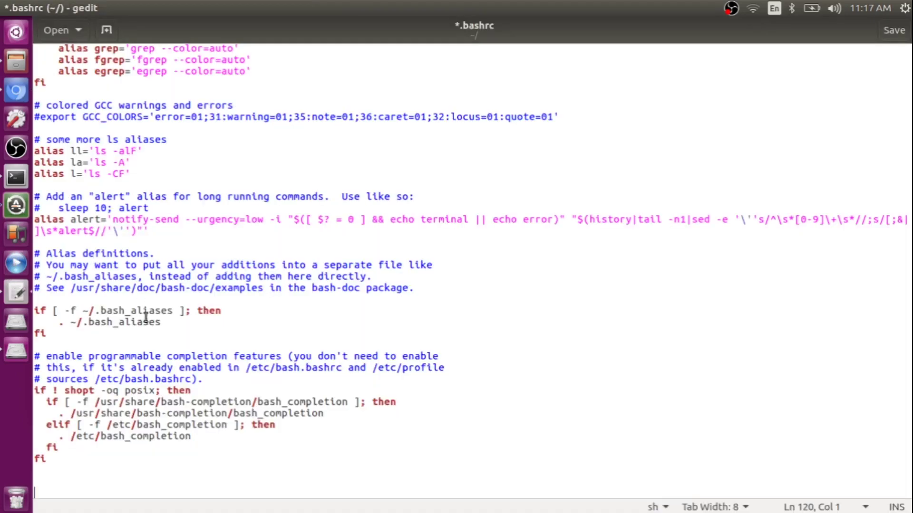
key("ctrl+v")
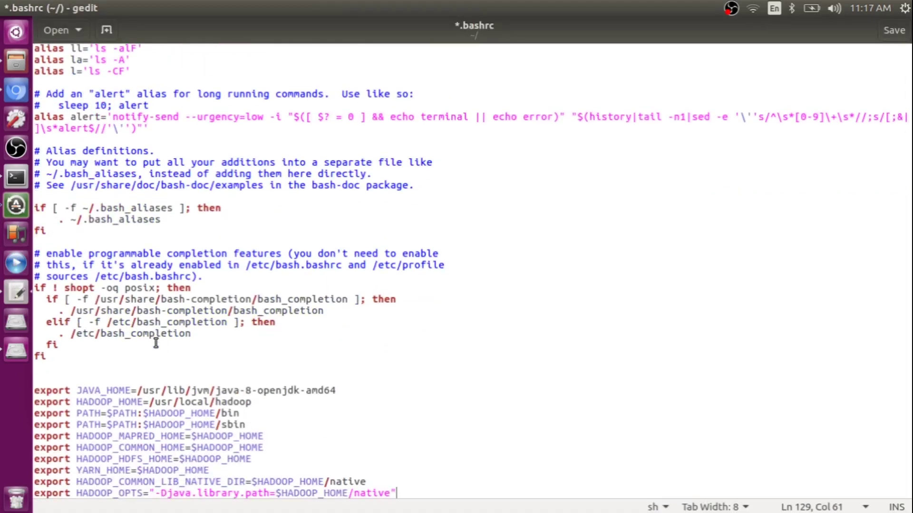
- Save the edited .bashrc file, close the text editor and return to the article in the browser
key("ctrl+s")
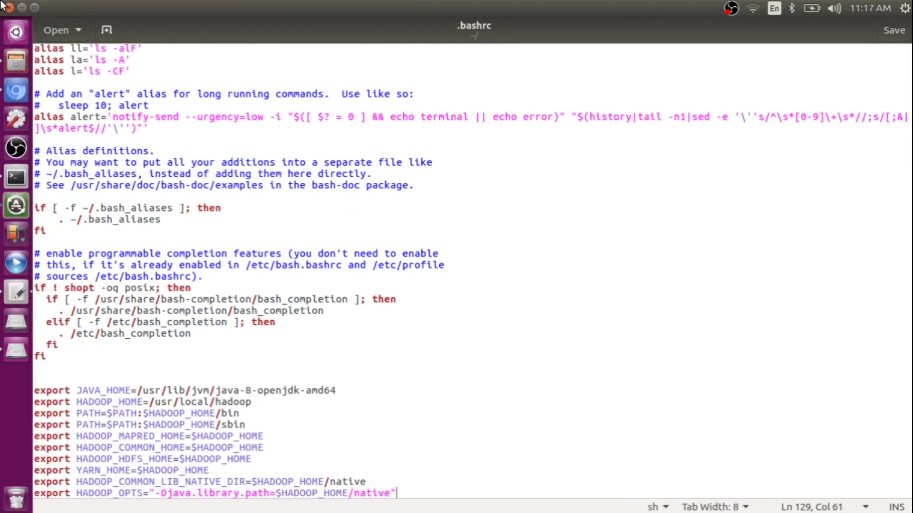
left_click(5, 5)
left_click(430, 323)
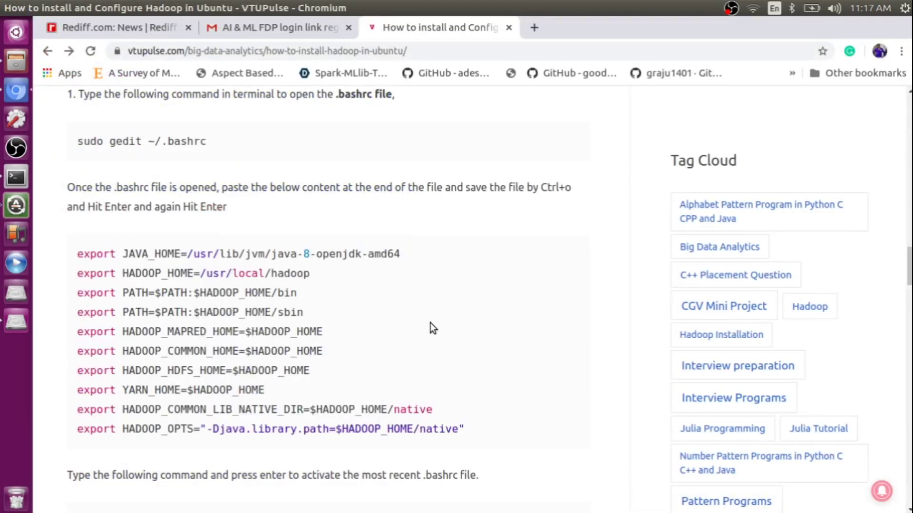
- Copy the article's source ~/.bashrc command and run it in the terminal to activate the new environment variables
scroll(430, 323, "down", 3)
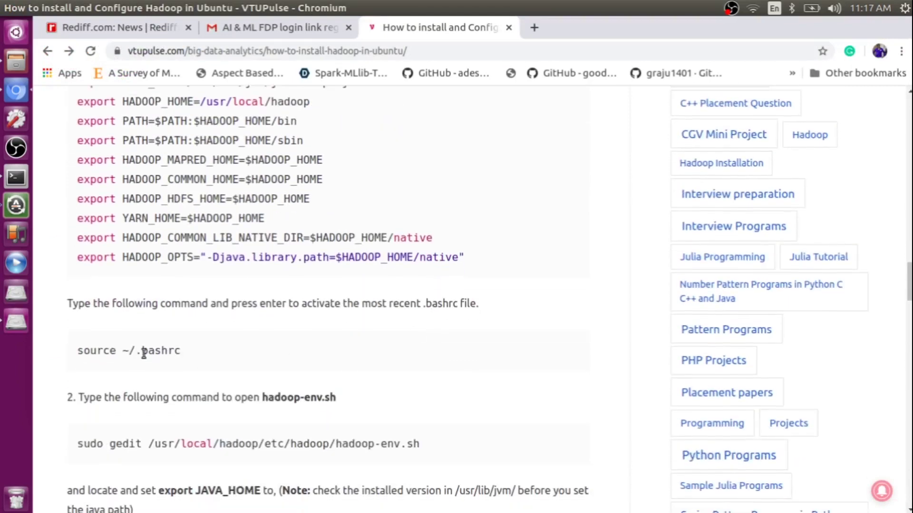
left_click_drag(78, 352, 191, 351)
key("ctrl+c")
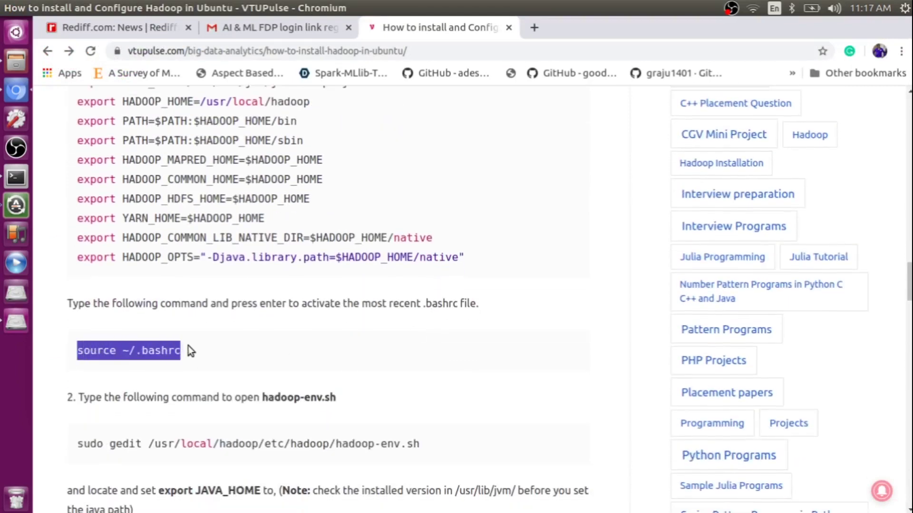
left_click(18, 183)
middle_click(248, 279)
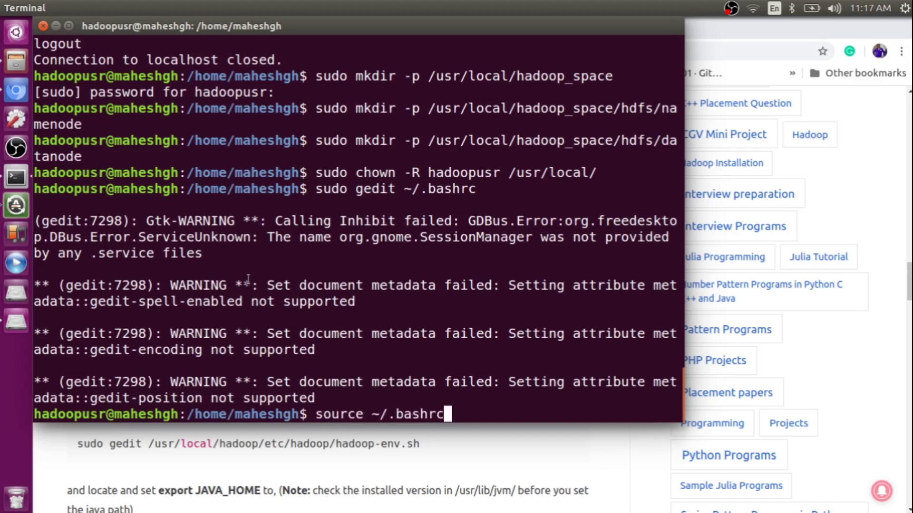
key("Return")
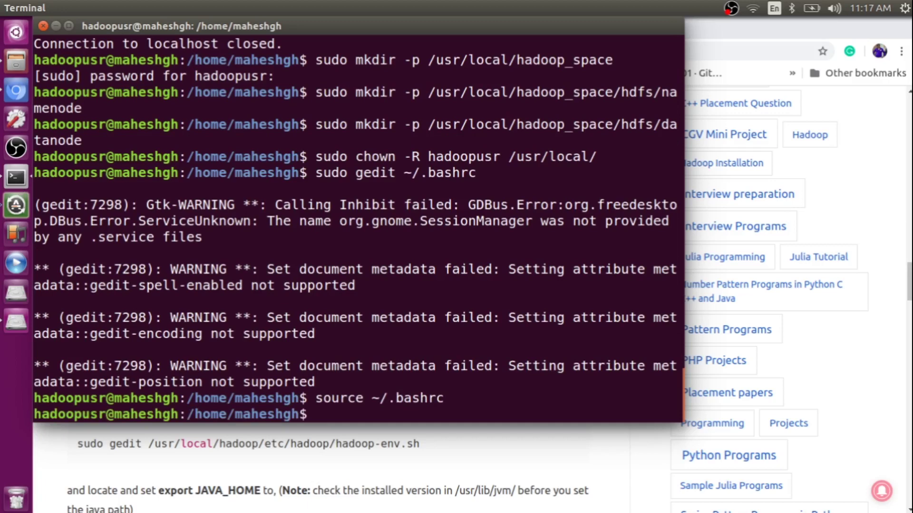
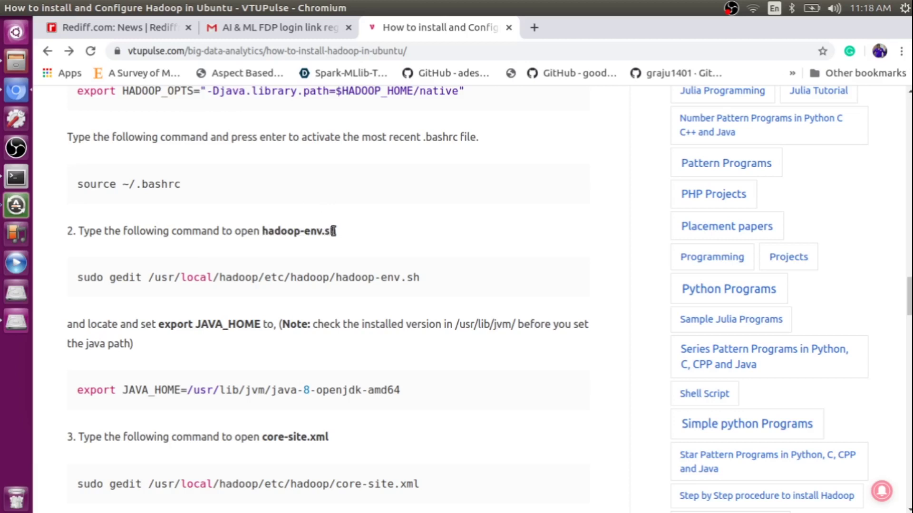
- Copy the article's sudo gedit /usr/local/hadoop/etc/hadoop/hadoop-env.sh command and run it in the terminal to open the file
left_click_drag(78, 278, 353, 259)
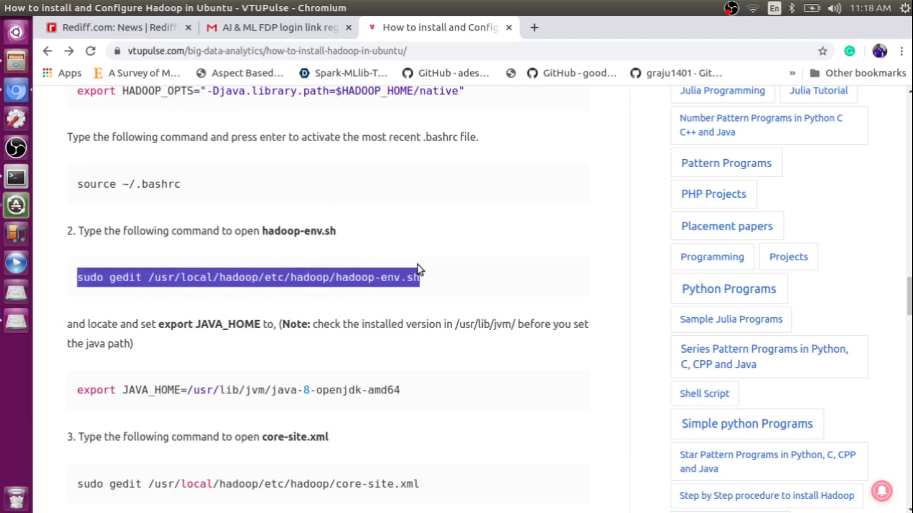
left_click(16, 178)
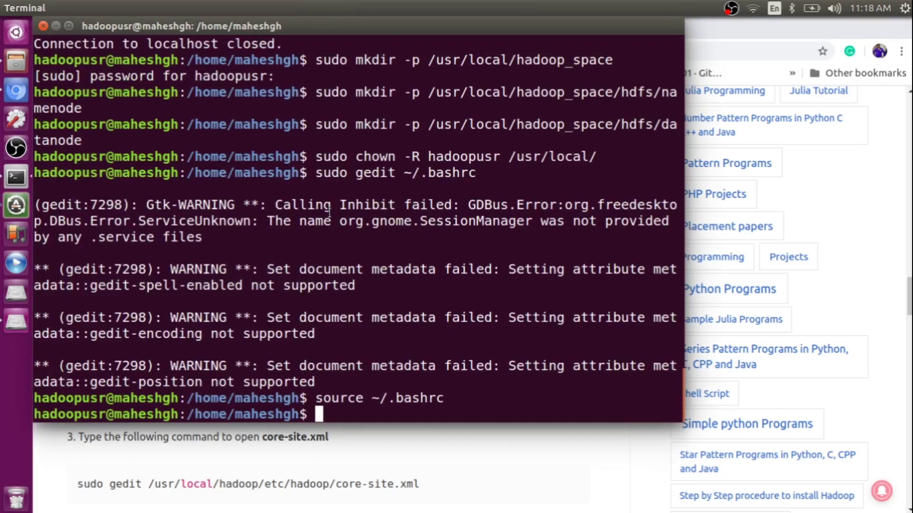
type("sudo gedit /usr/local/hadoop/etc/hadoop/hadoop-env.sh")
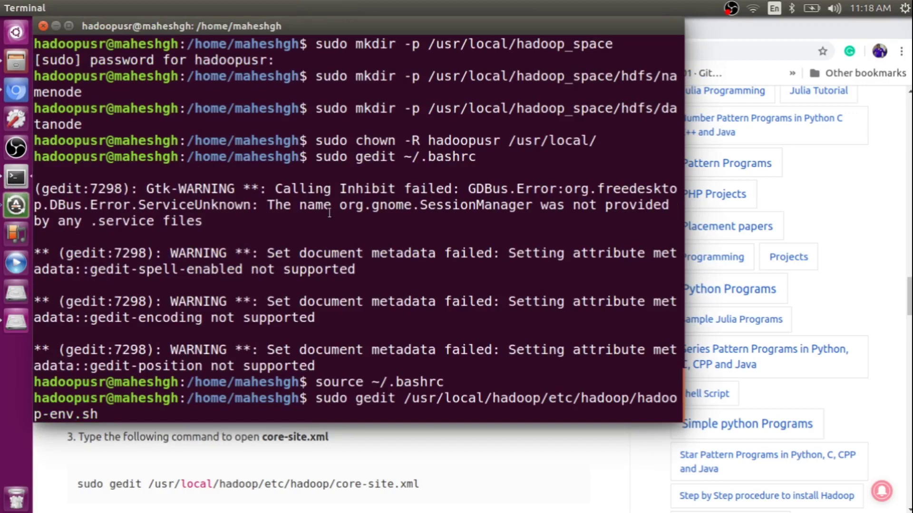
key("Return")
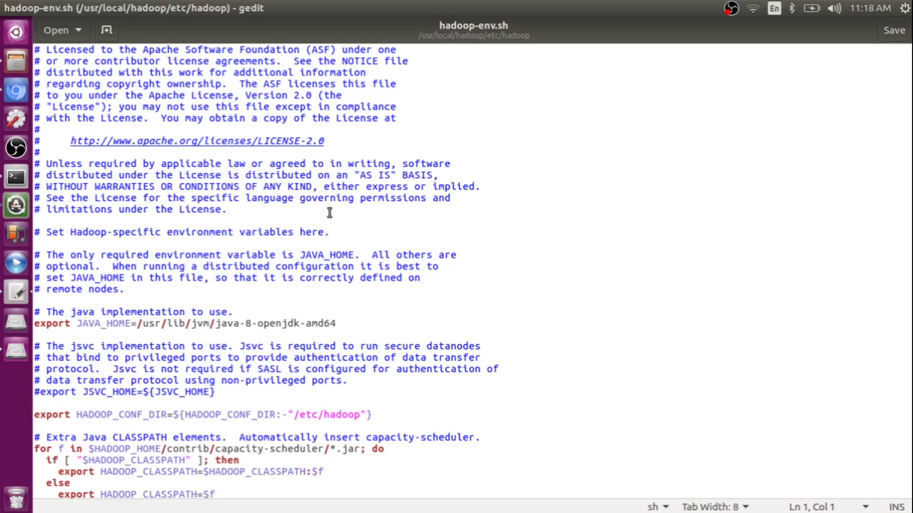
- Find the JAVA_HOME line in hadoop-env.sh and list the contents of its /usr/lib/jvm/ folder in a new terminal window
scroll(245, 300, "down", 3)
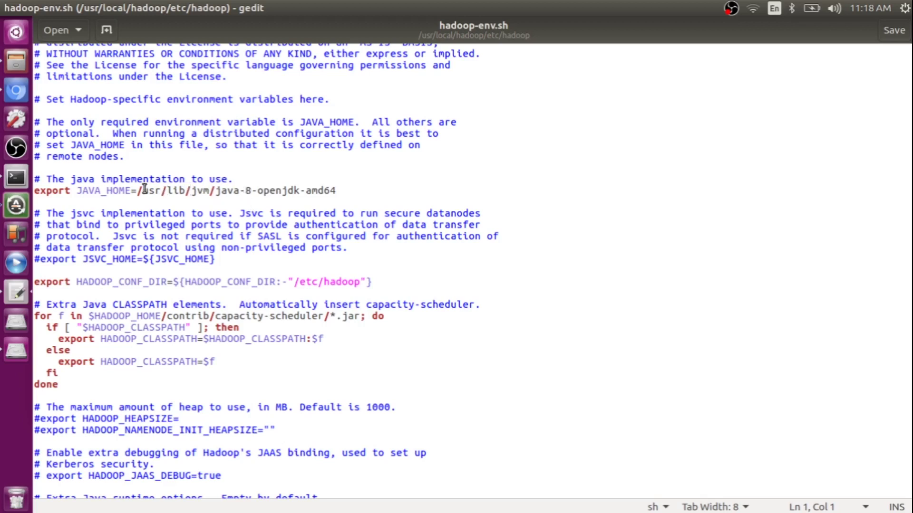
left_click_drag(138, 191, 216, 185)
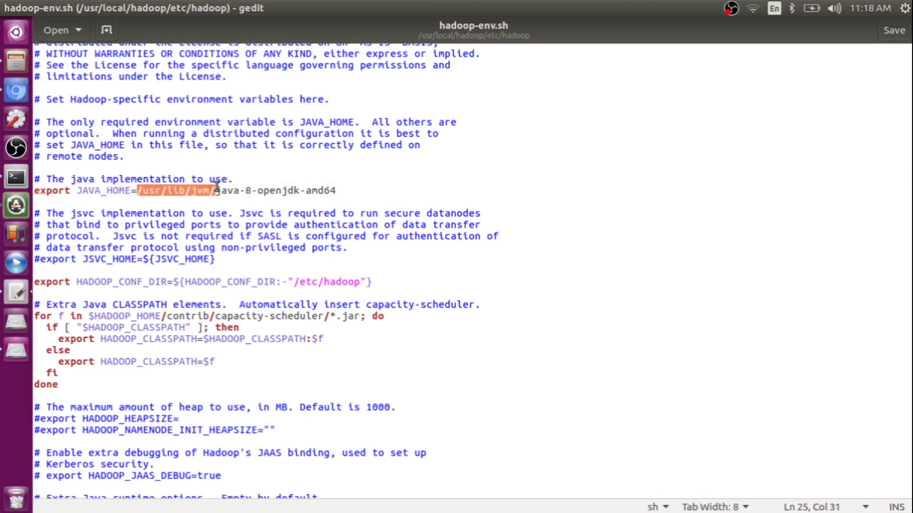
left_click(17, 180)
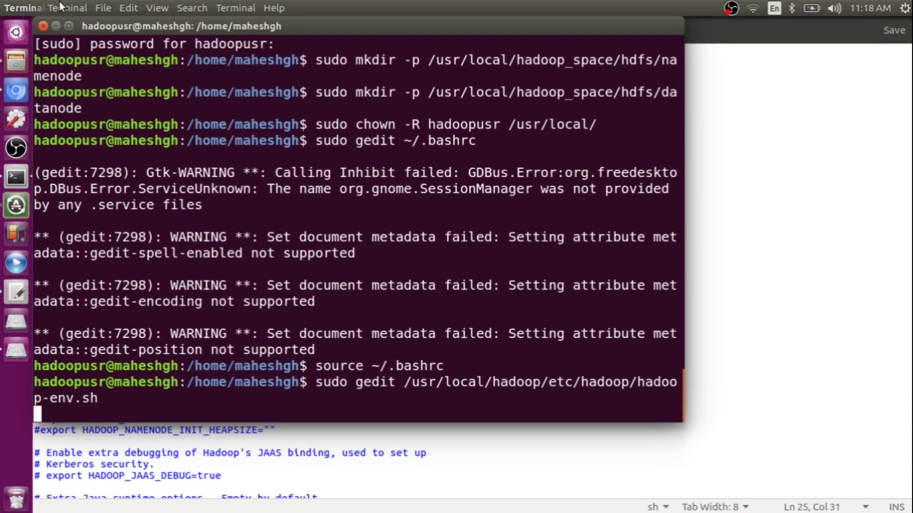
left_click(60, 2)
left_click(76, 25)
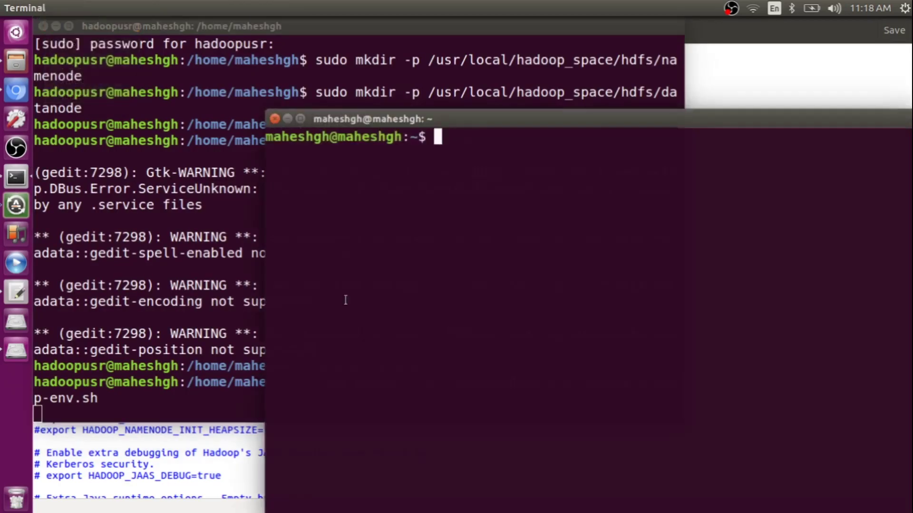
type("cd /usr/lib/jvm/")
key("Return")
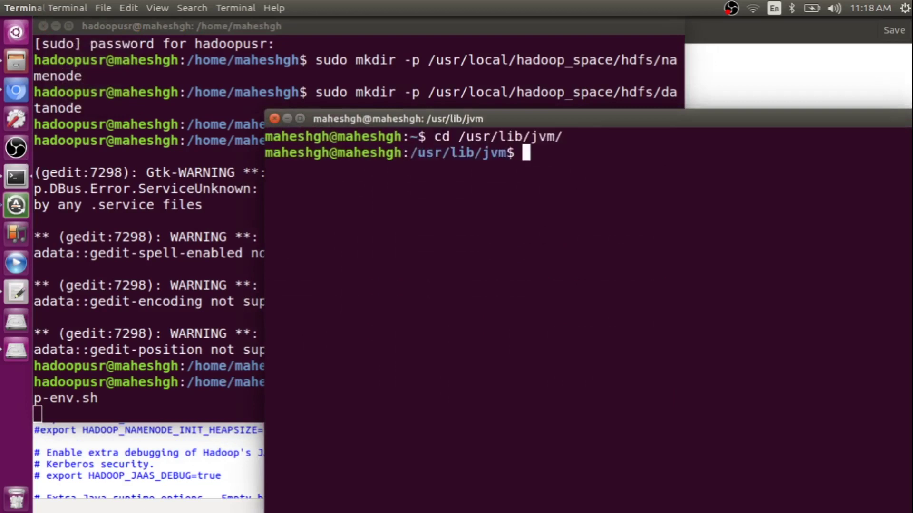
type("ls")
key("Return")
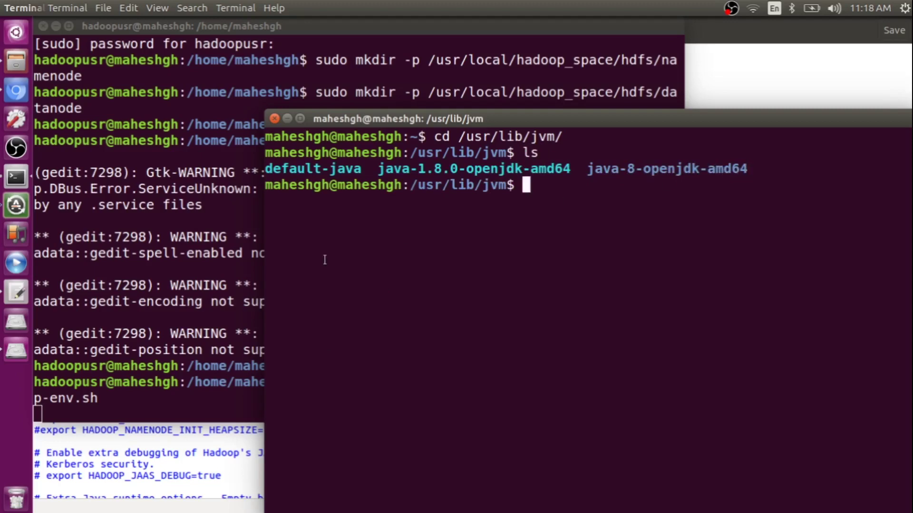
- Close hadoop-env.sh and the extra terminal window, and return to the article in the browser
left_click(202, 441)
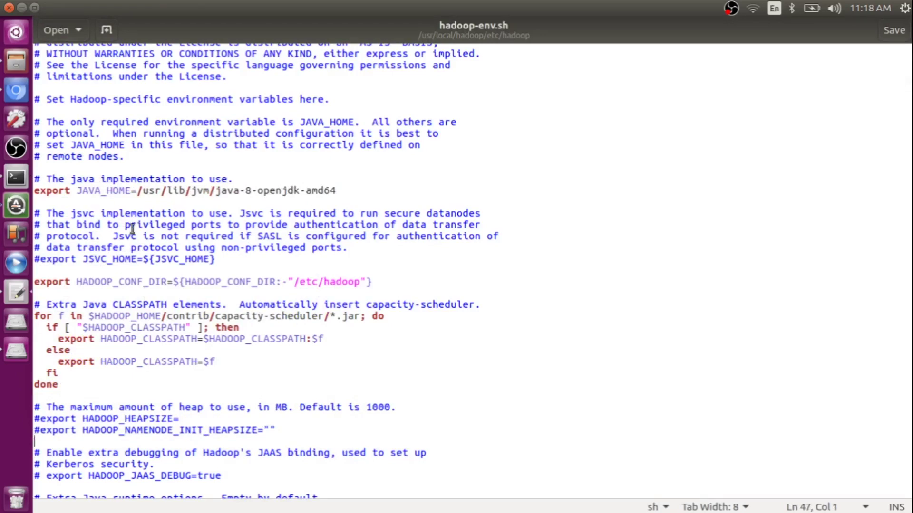
left_click(7, 6)
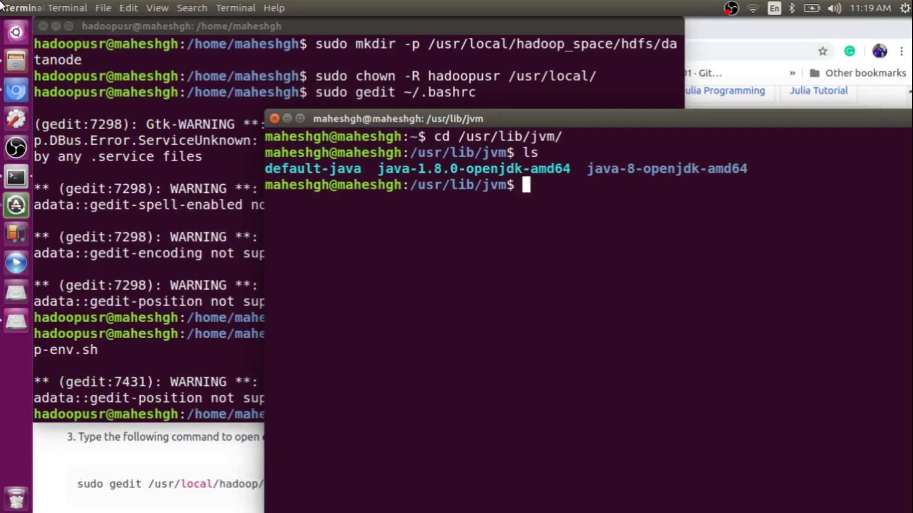
left_click(278, 116)
left_click(356, 455)
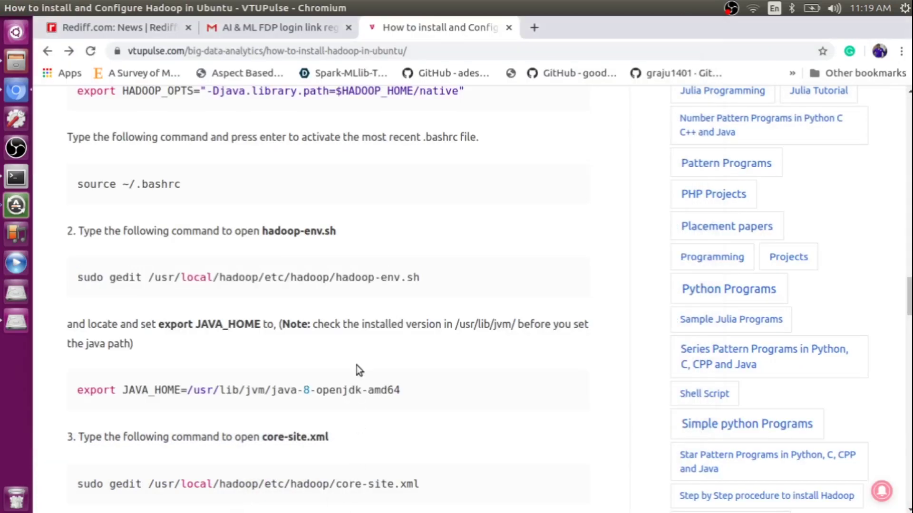
- Copy the article's sudo gedit /usr/local/hadoop/etc/hadoop/core-site.xml command and run it in the terminal to open the file
scroll(357, 365, "down", 4)
scroll(357, 366, "down", 3)
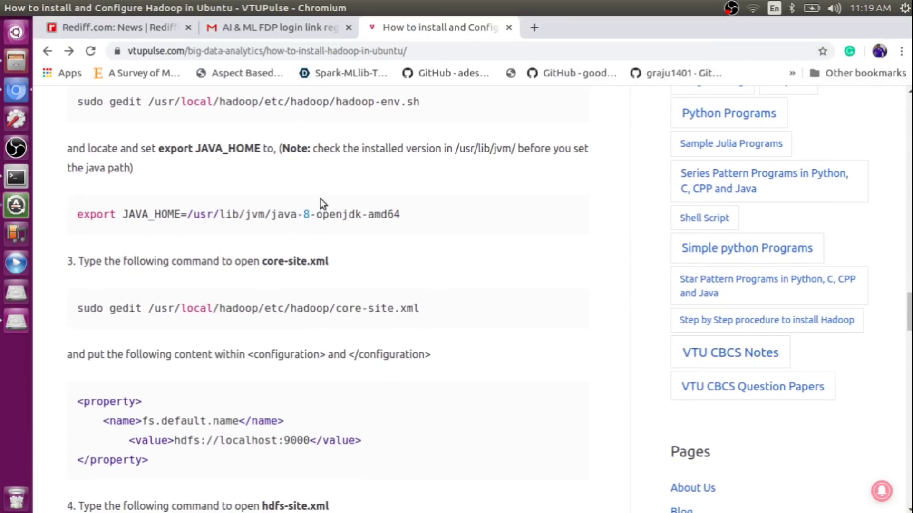
scroll(326, 172, "down", 2)
scroll(326, 172, "up", 2)
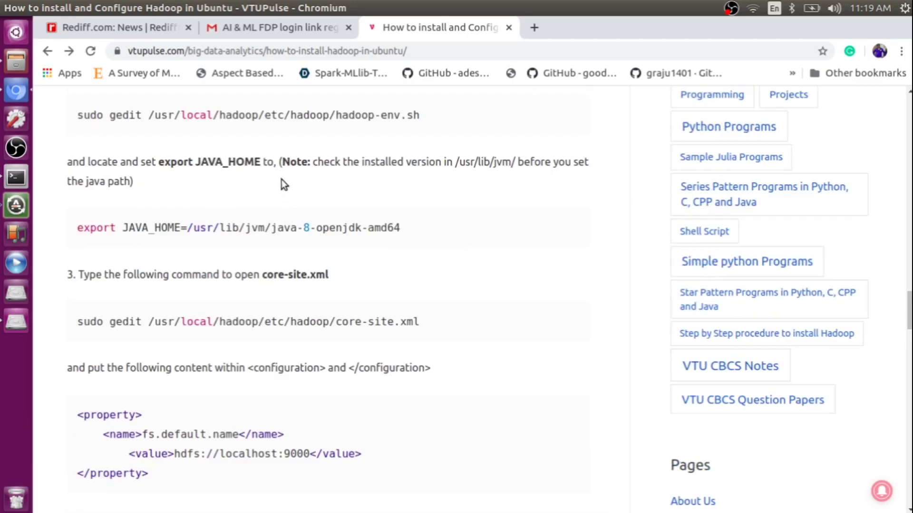
scroll(286, 193, "up", 1)
scroll(286, 193, "down", 3)
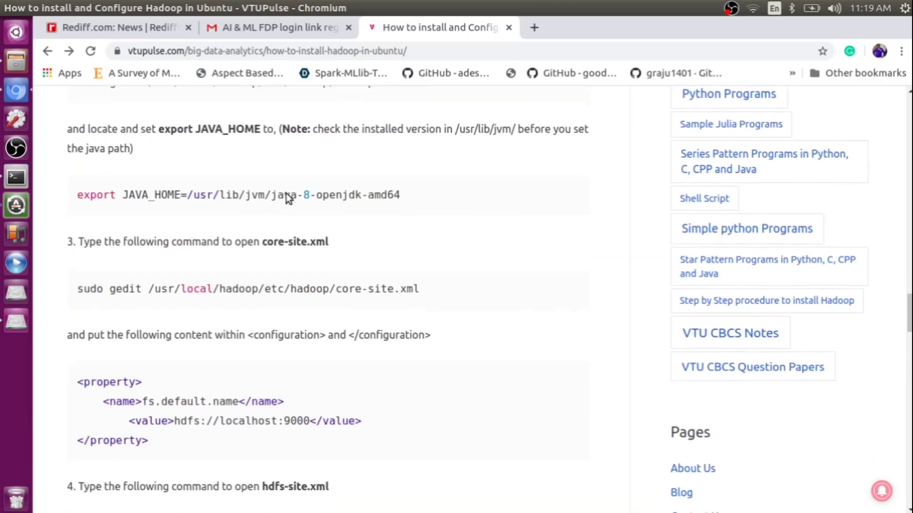
left_click_drag(77, 272, 421, 271)
key("ctrl+c")
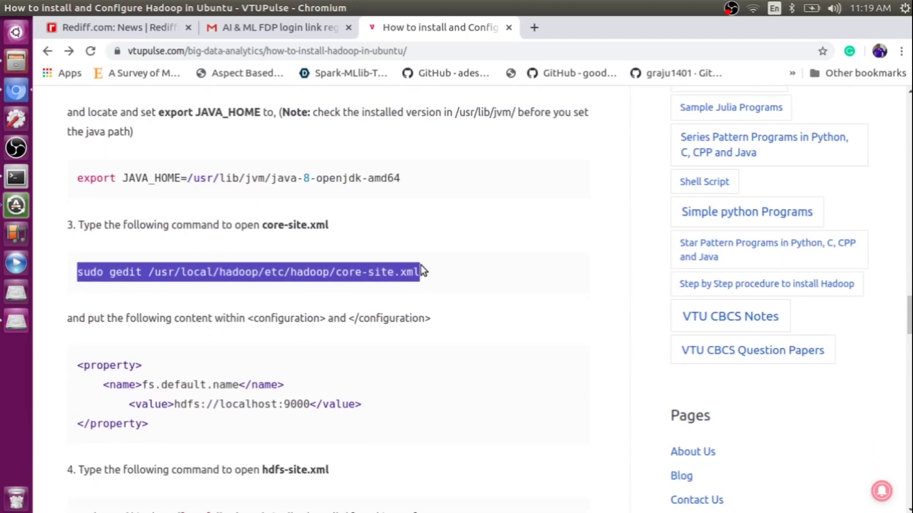
left_click(8, 183)
key("ctrl+shift+v")
key("Return")
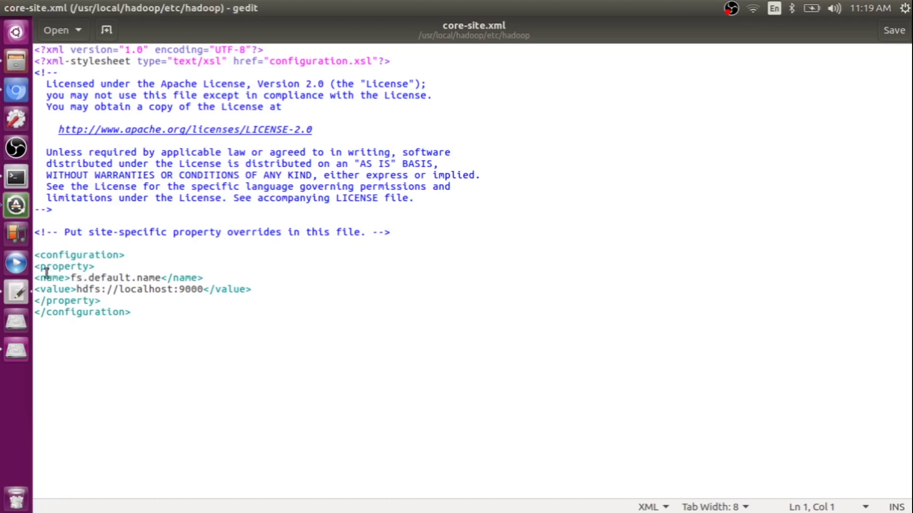
- Compare the fs.default.name property block in core-site.xml with the article's version, and close the file
left_click_drag(37, 268, 100, 300)
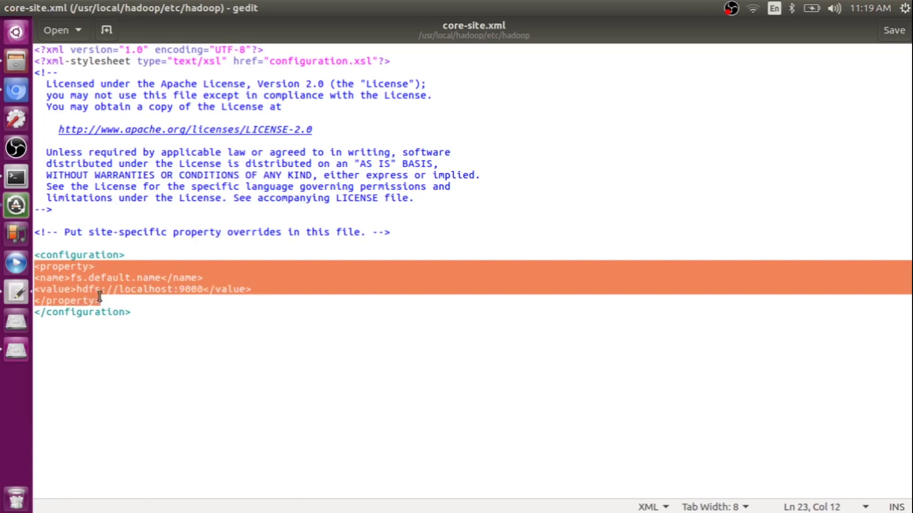
left_click(17, 90)
scroll(328, 271, "down", 3)
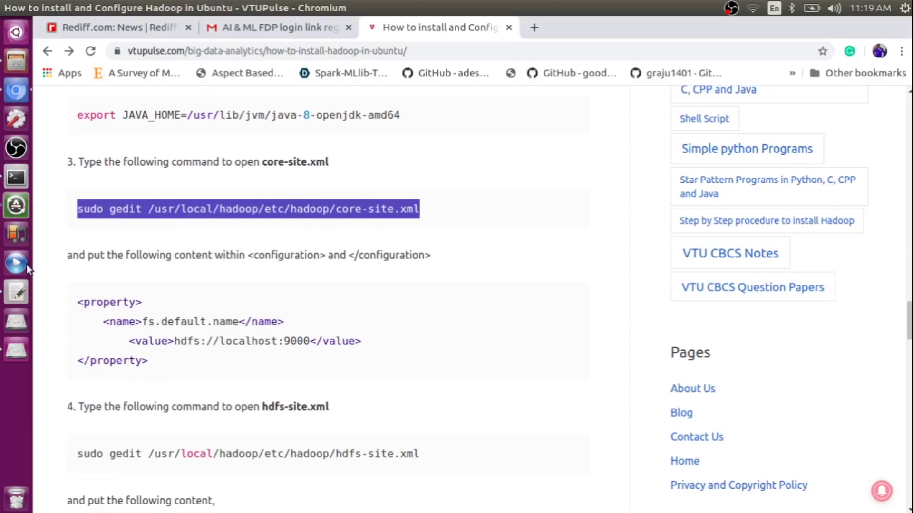
left_click(13, 296)
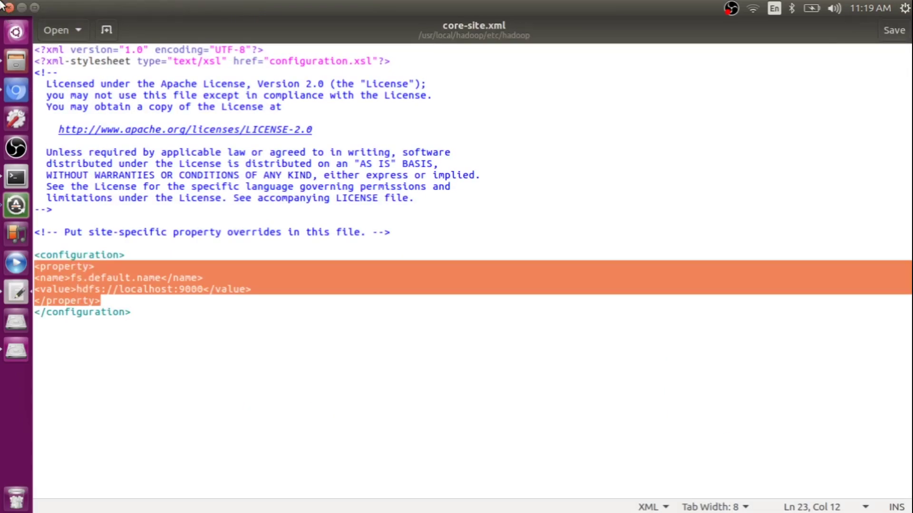
left_click(8, 7)
- Copy the article's sudo gedit /usr/local/hadoop/etc/hadoop/hdfs-site.xml command and run it in the terminal to open the file
scroll(146, 292, "down", 1)
scroll(147, 292, "down", 4)
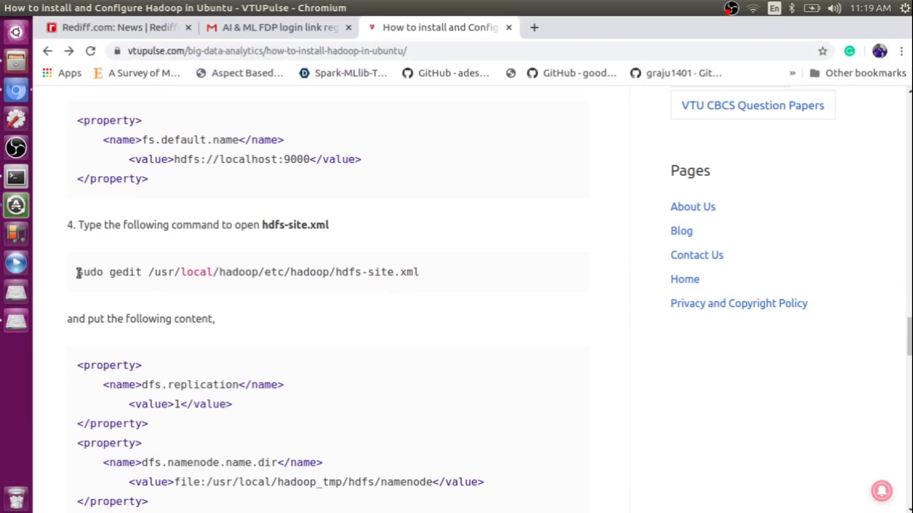
left_click_drag(78, 273, 476, 276)
key("ctrl+c")
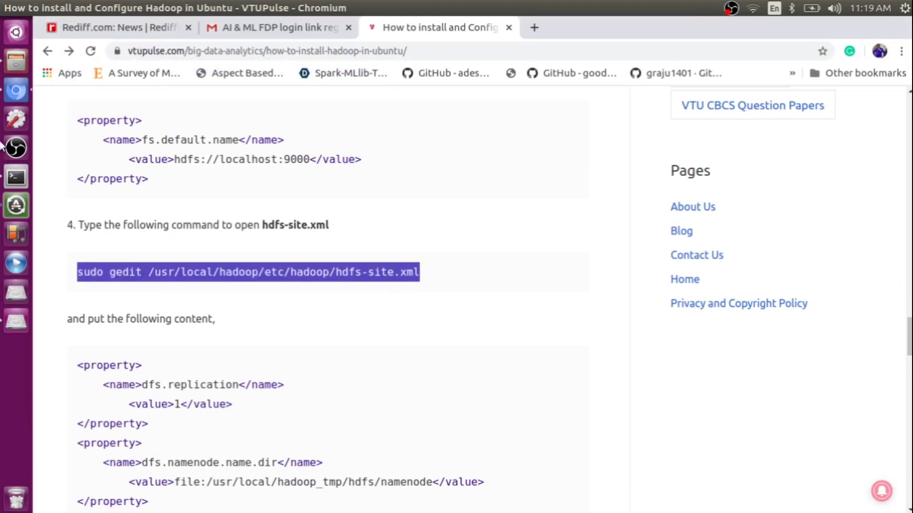
left_click(17, 177)
middle_click(400, 272)
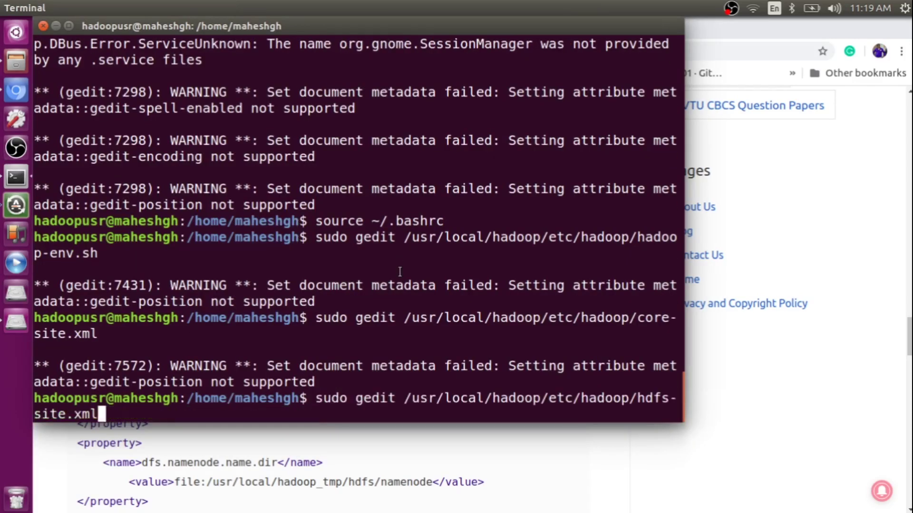
key("Return")
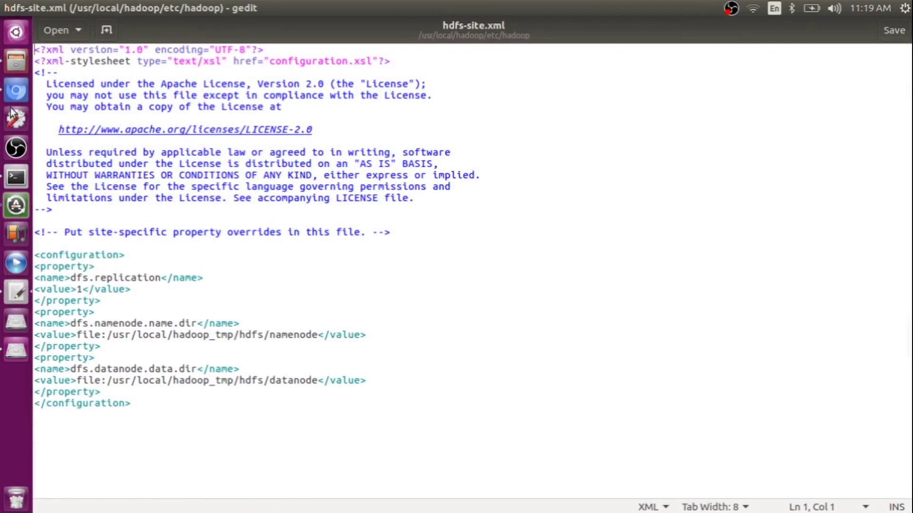
- Compare the replication, namenode and datanode properties in hdfs-site.xml with the article's version, and close the file
left_click(16, 91)
scroll(299, 251, "down", 4)
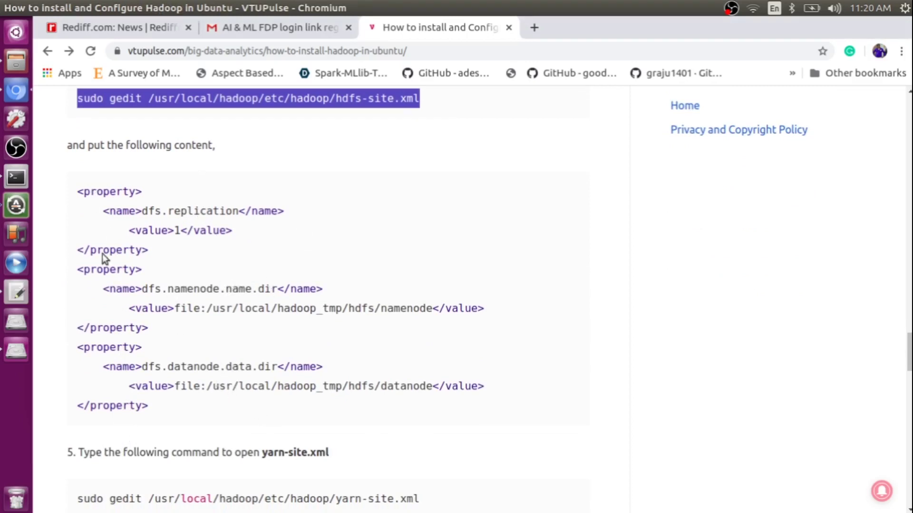
left_click(17, 293)
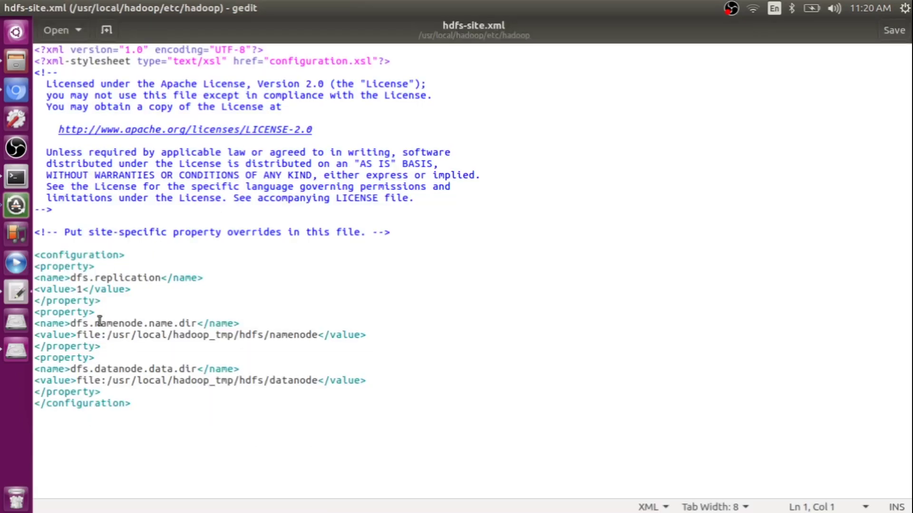
left_click(5, 6)
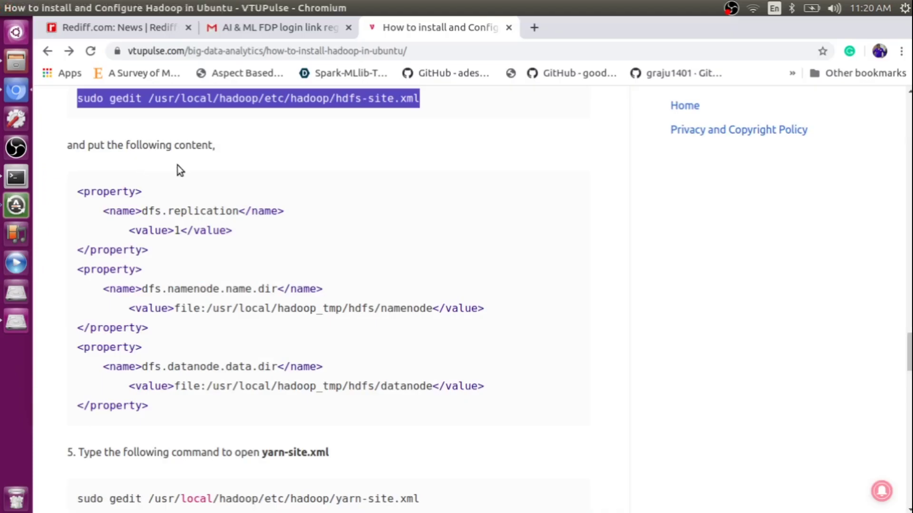
- Copy the article's sudo gedit /usr/local/hadoop/etc/hadoop/yarn-site.xml command and run it in the terminal to open the file
scroll(178, 165, "down", 5)
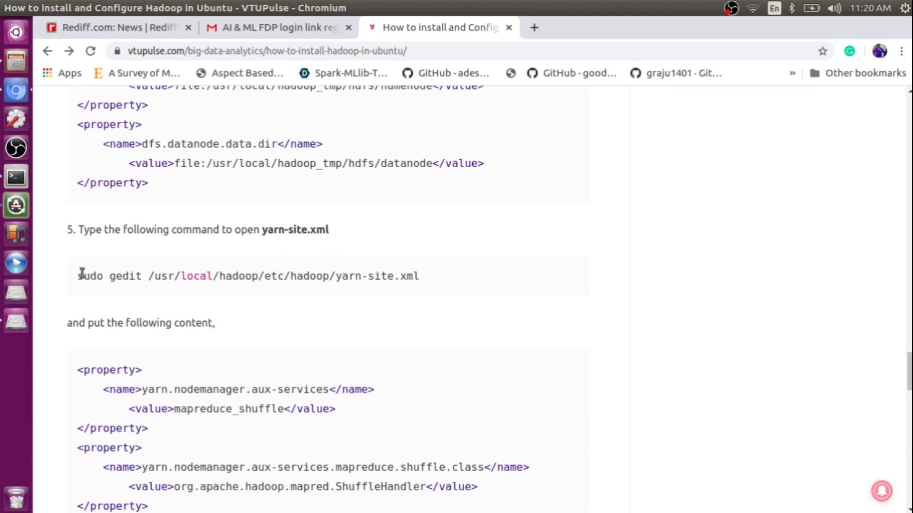
left_click_drag(81, 275, 420, 257)
key("ctrl+c")
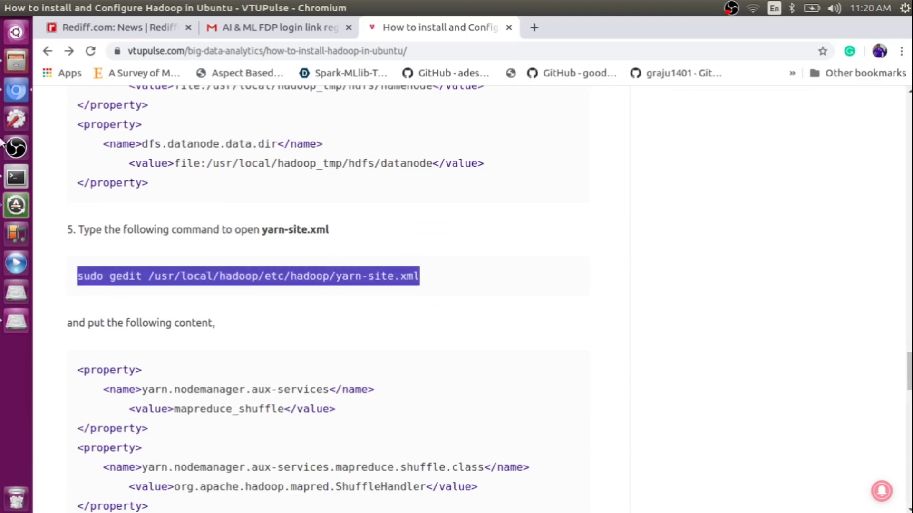
left_click(16, 177)
middle_click(308, 205)
key("Return")
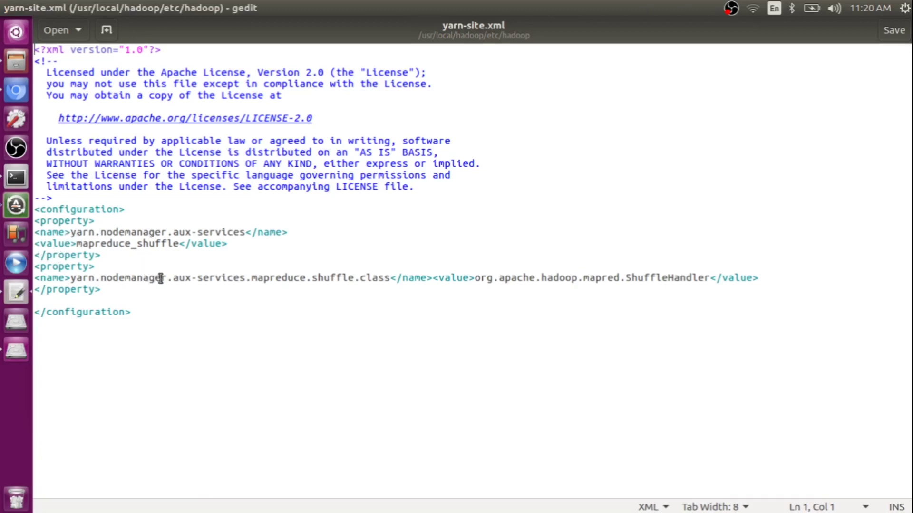
- Compare the two yarn.nodemanager.aux-services properties in yarn-site.xml with the article's version, and close the file
left_click(14, 94)
scroll(234, 239, "down", 3)
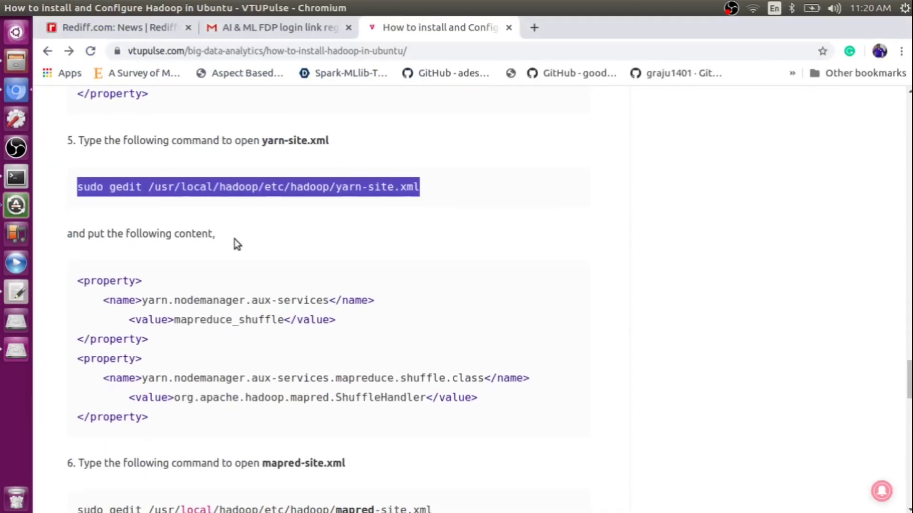
scroll(199, 285, "down", 2)
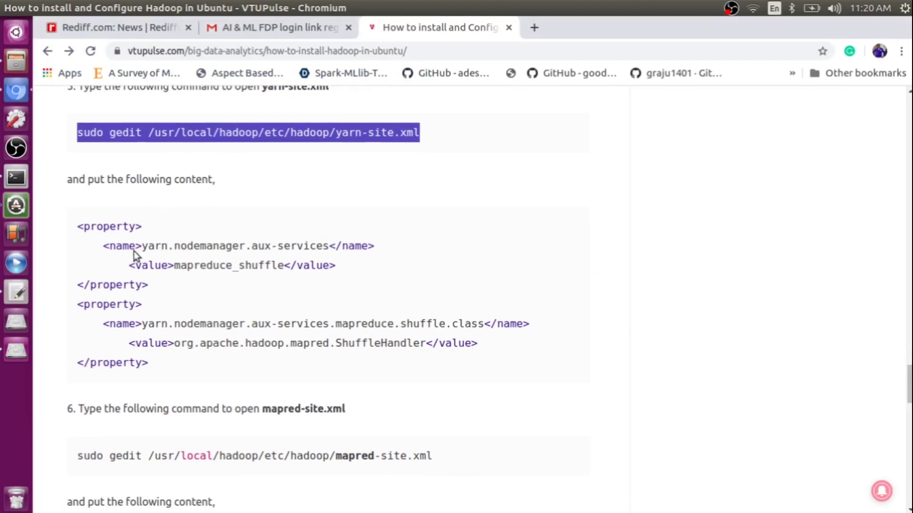
left_click(12, 297)
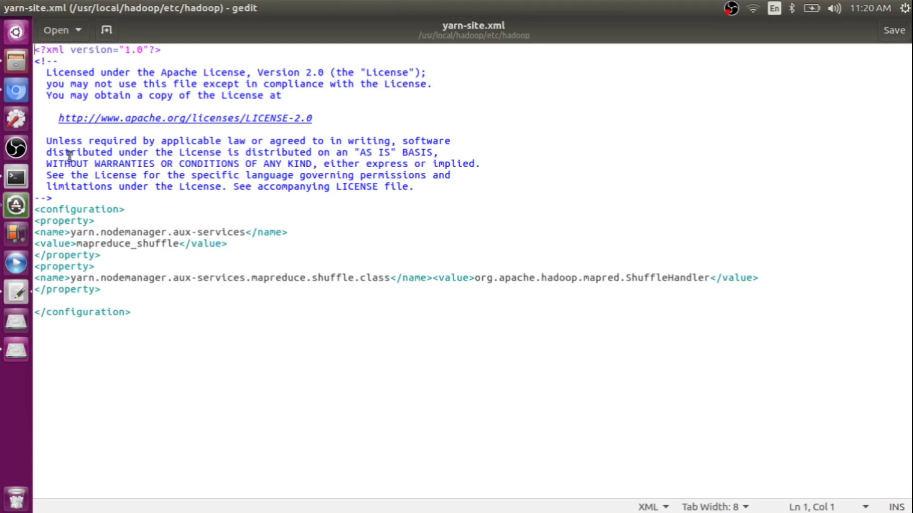
left_click(6, 7)
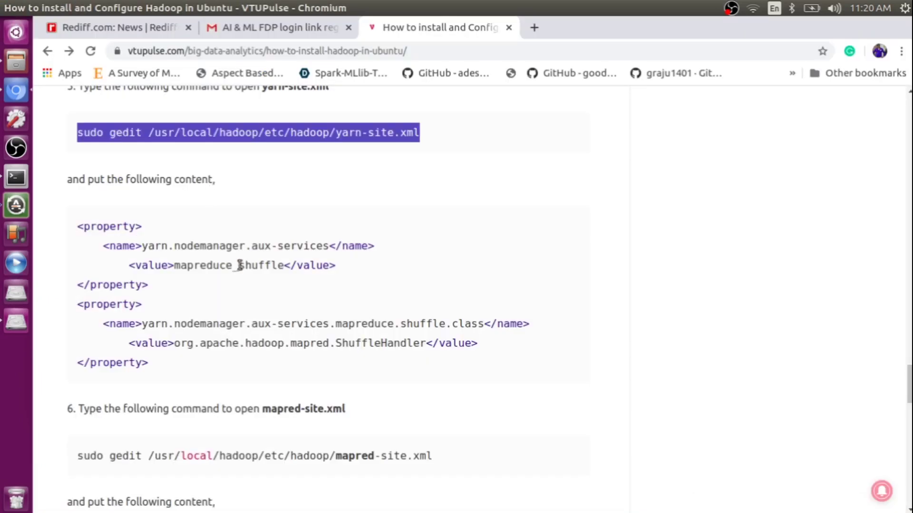
- Copy the article's sudo gedit /usr/local/hadoop/etc/hadoop/mapred-site.xml command and run it in the terminal to open the file
scroll(184, 190, "down", 4)
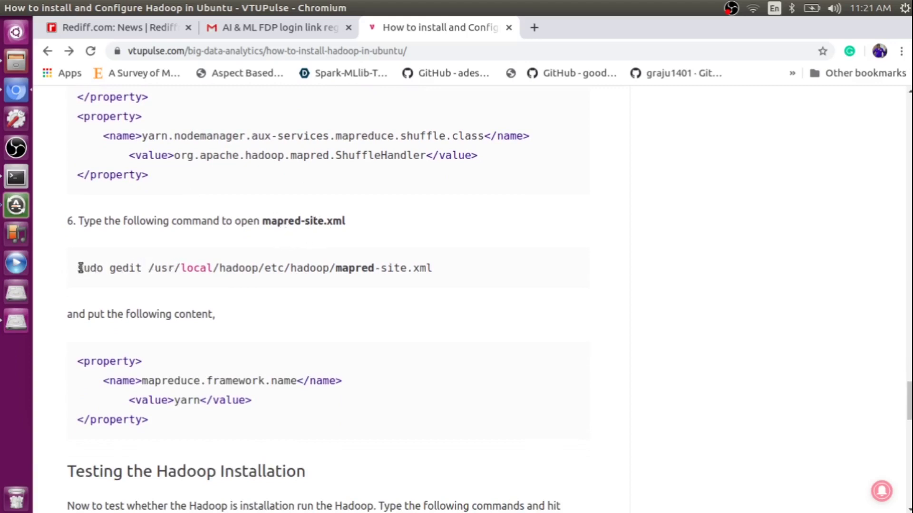
left_click_drag(78, 268, 484, 266)
key("ctrl+c")
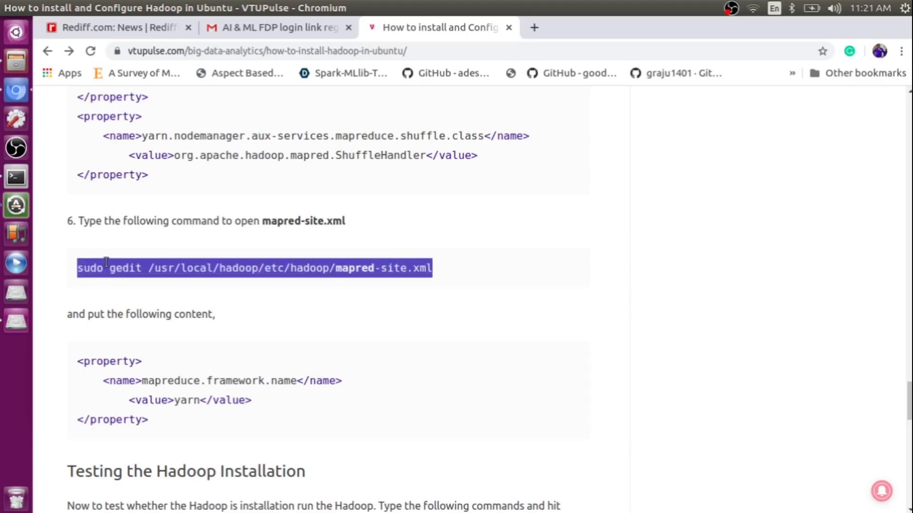
left_click(16, 177)
key("ctrl+shift+v")
key("Return")
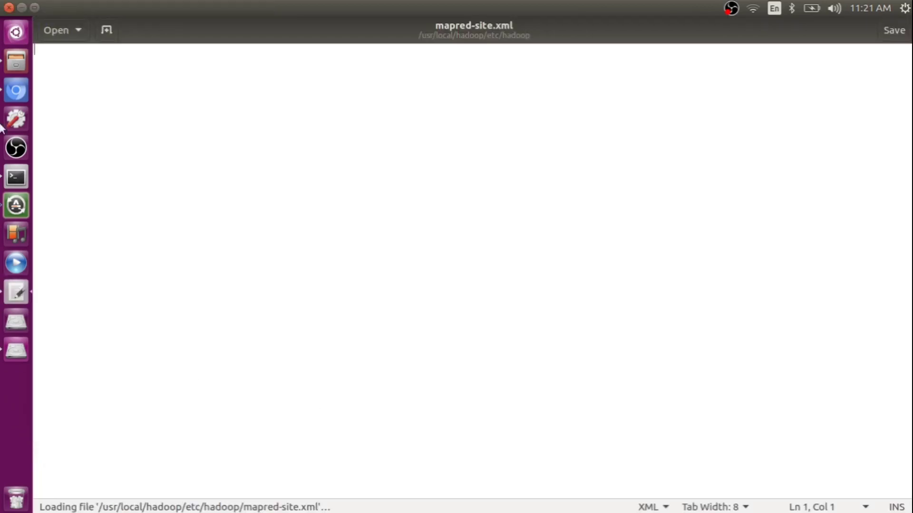
- Check mapred-site.xml against the article's mapreduce.framework.name property, and close the file
left_click(16, 91)
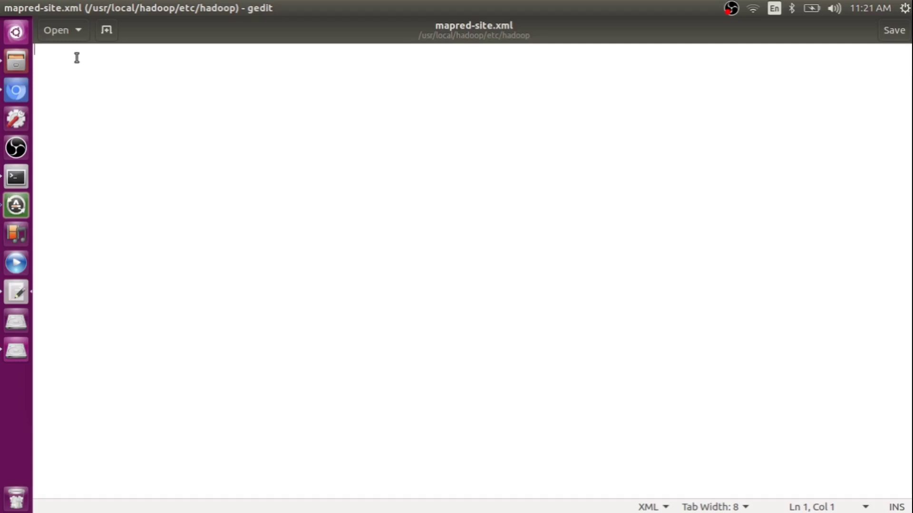
mouse_move(6, 6)
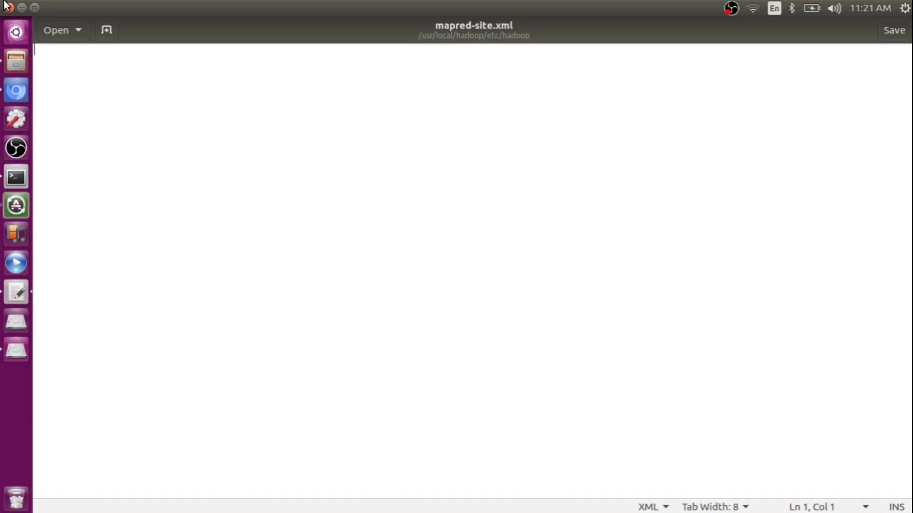
left_click(6, 6)
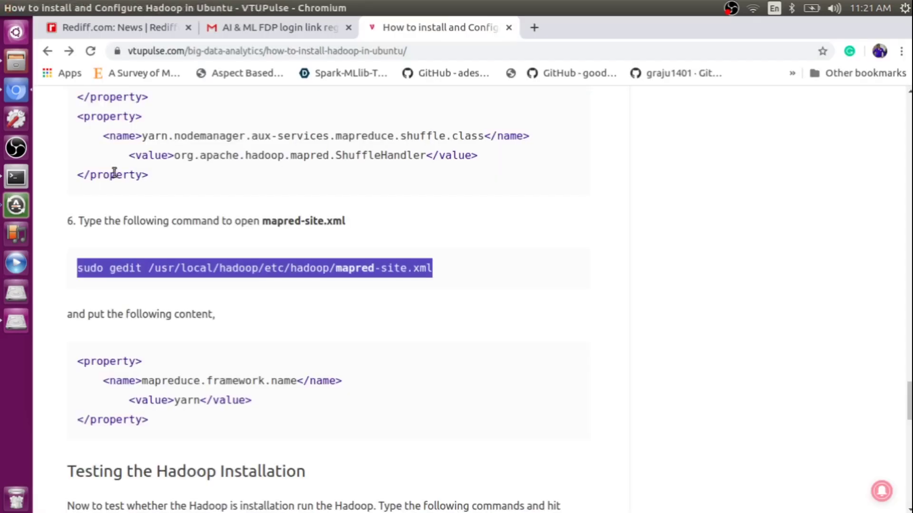
- Rerun the sudo gedit command for mapred-site.xml in the terminal to recheck the file's content, and close it
key("alt+Tab")
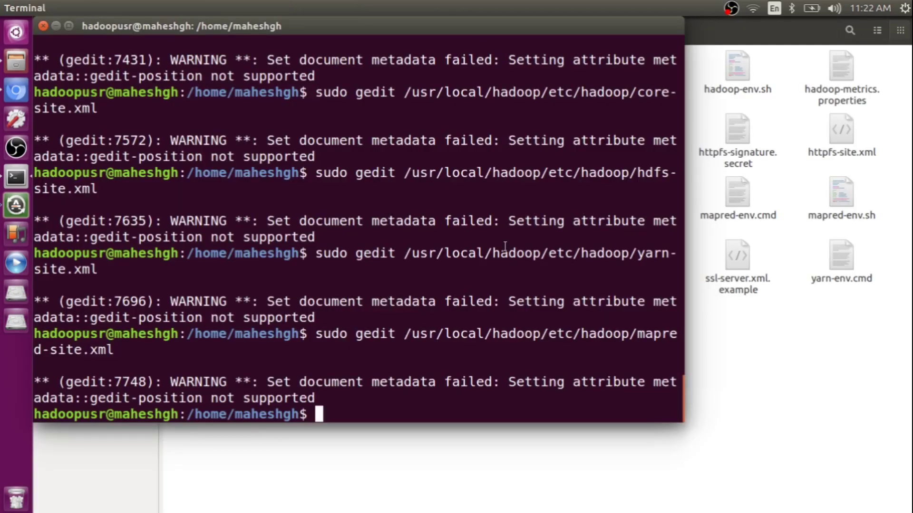
left_click(433, 485)
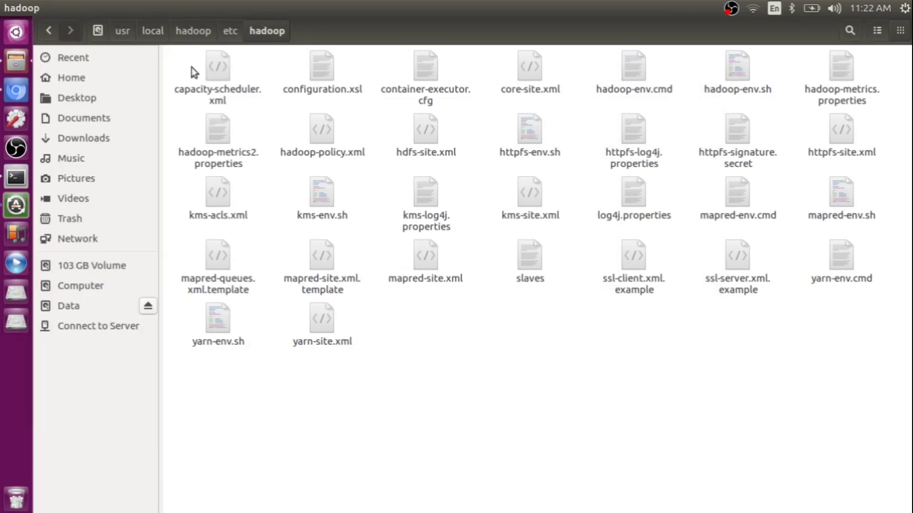
left_click(15, 178)
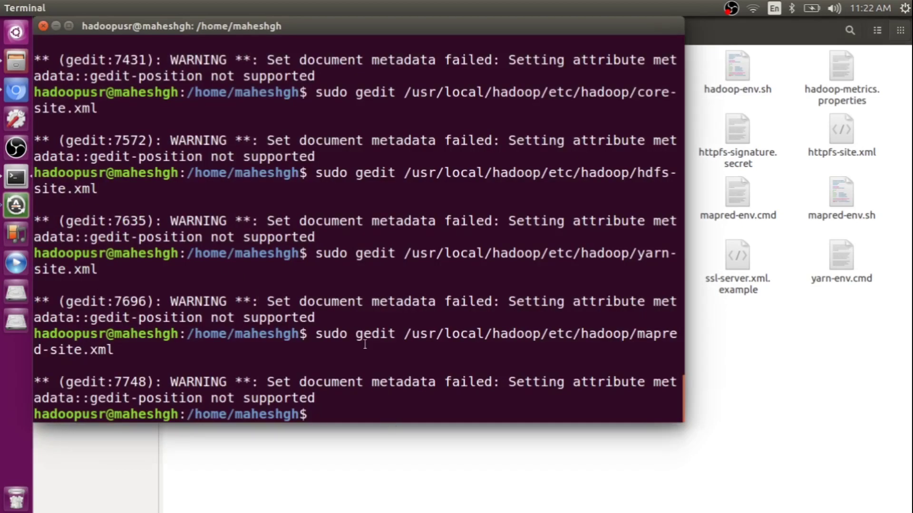
key("Up")
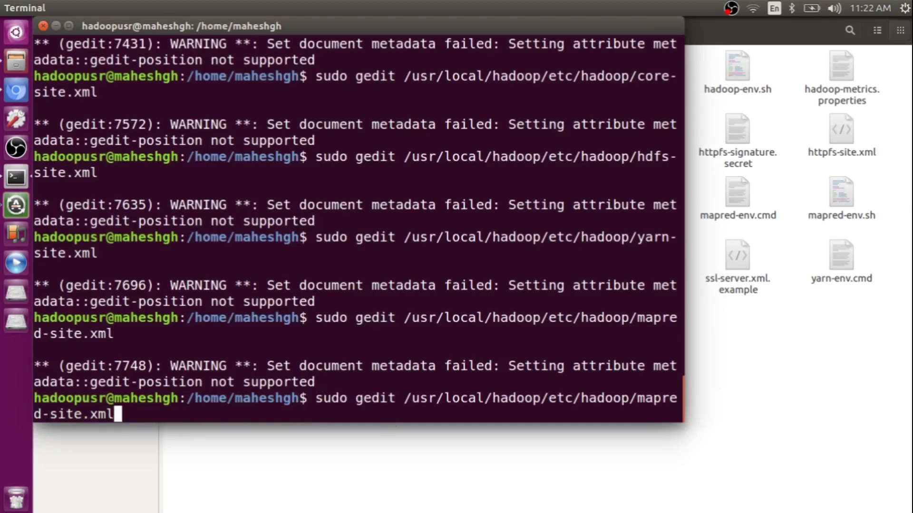
key("Return")
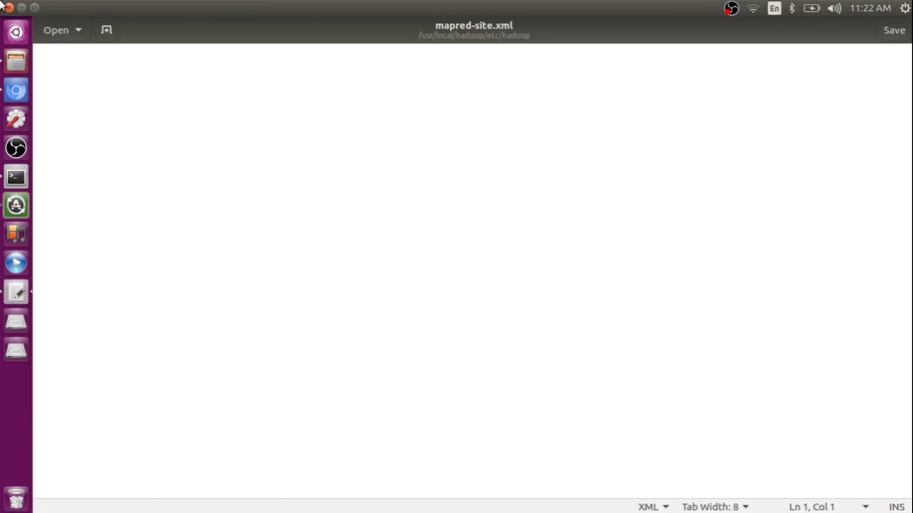
left_click(8, 7)
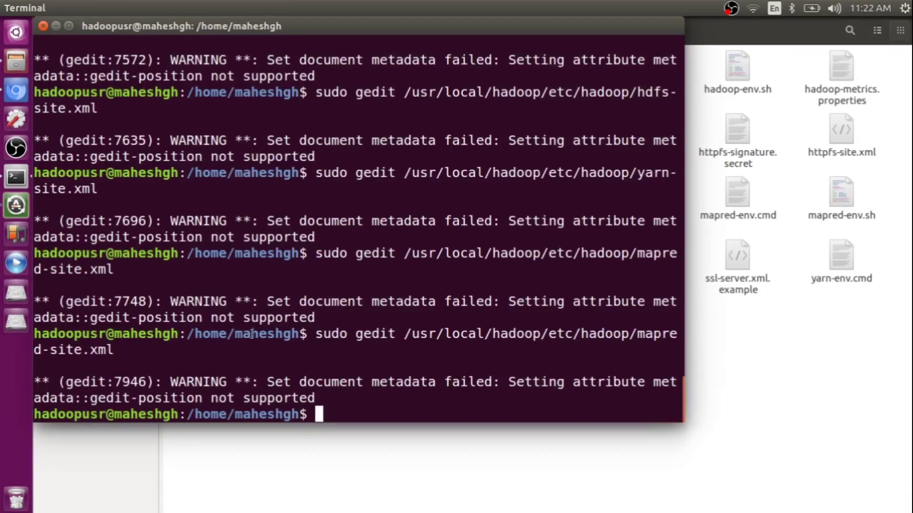
- Highlight the /usr/local/hadoop/etc/hadoop/ path in the article's command and locate mapred-site.xml in that folder in the file manager
left_click(329, 471)
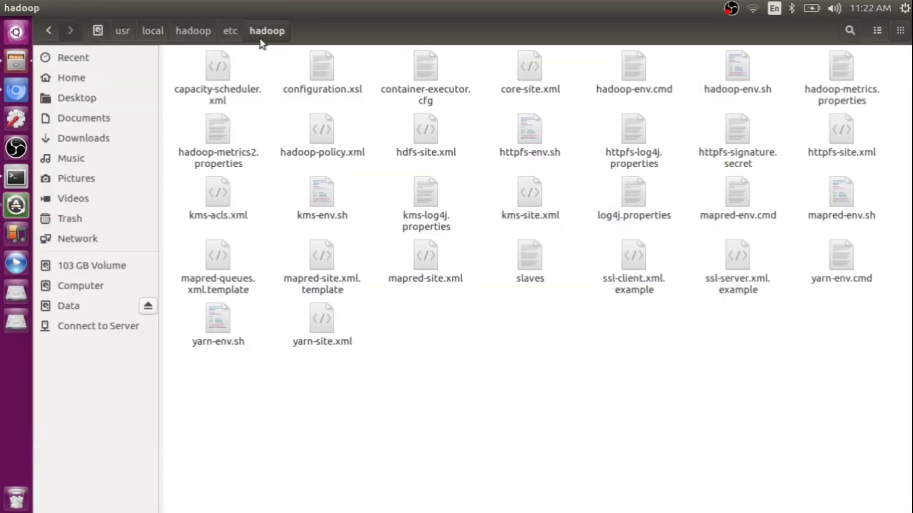
left_click(17, 92)
left_click(194, 292)
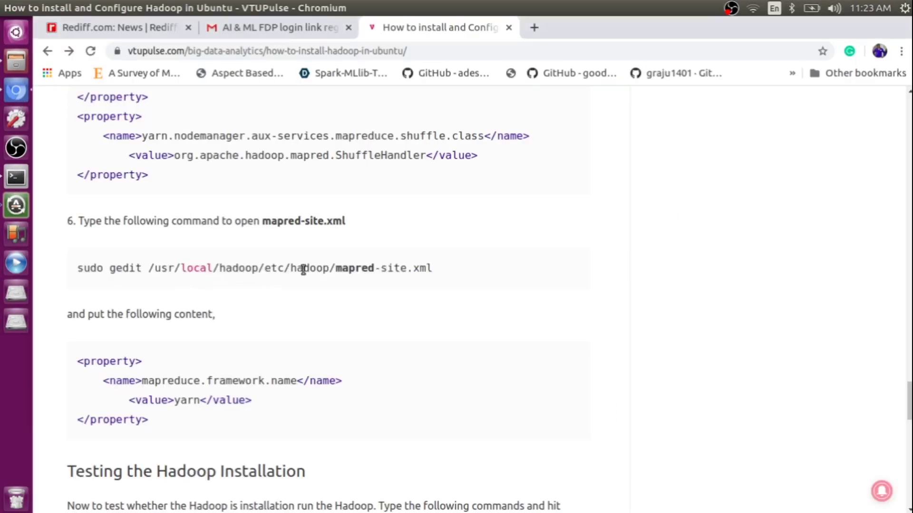
left_click_drag(335, 269, 145, 267)
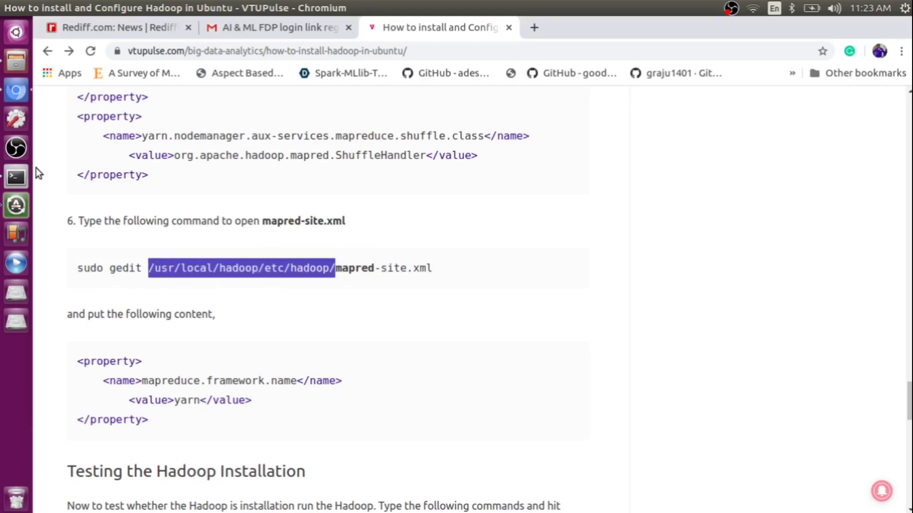
left_click(16, 60)
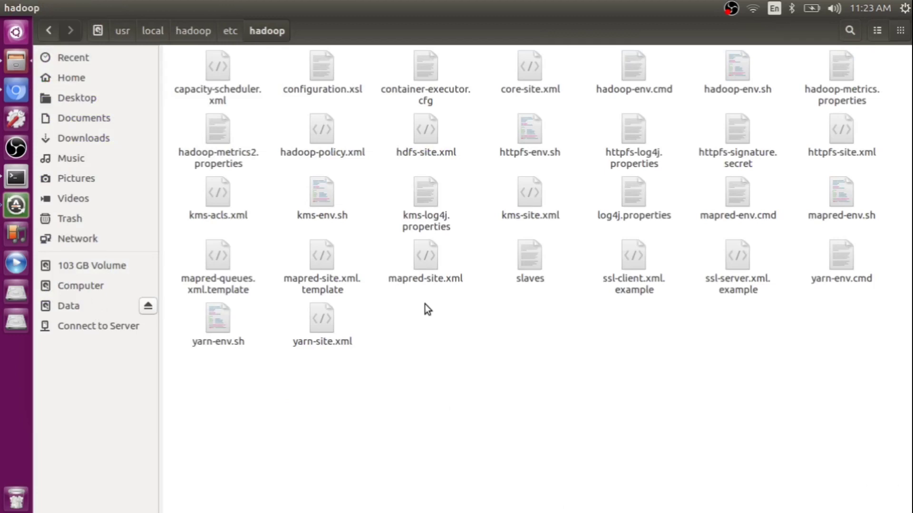
left_click(426, 254)
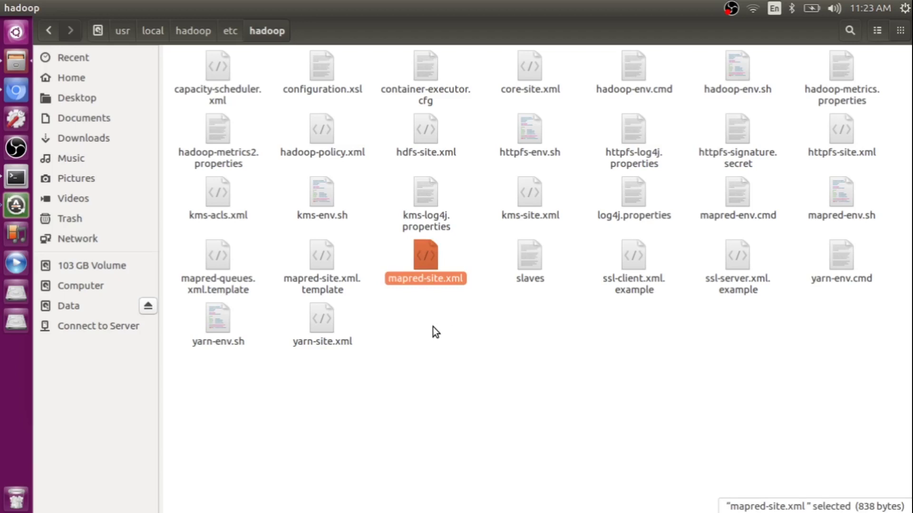
left_click(419, 262)
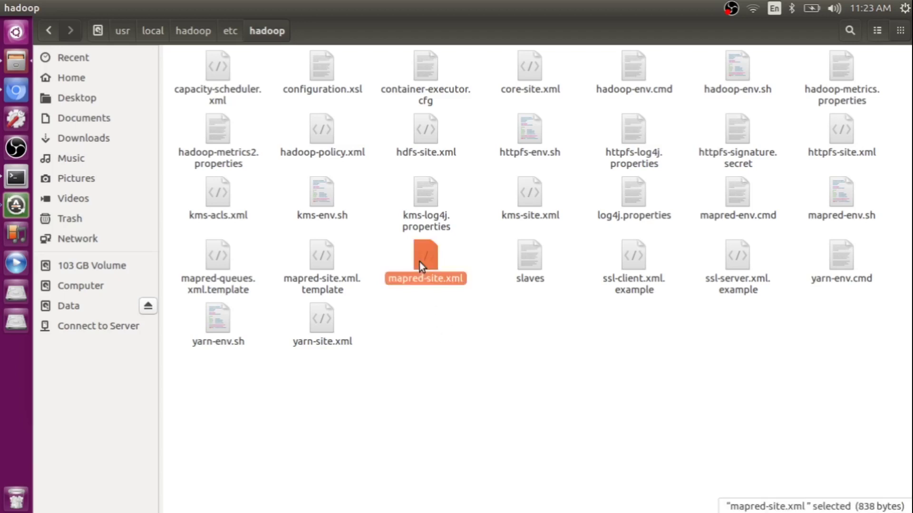
left_click(444, 318)
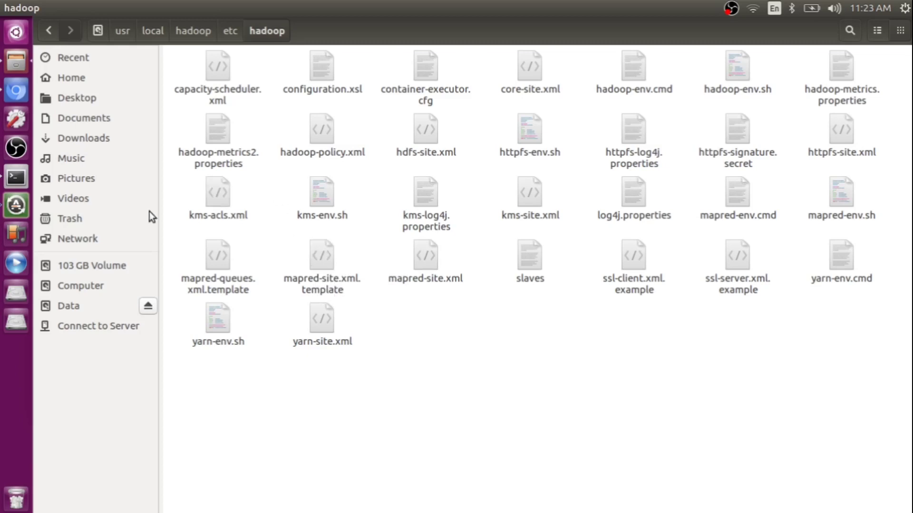
- Write an rm command for /usr/local/hadoop/etc/hadoop/mapred-site.xml.template at the terminal prompt without running it
left_click(18, 178)
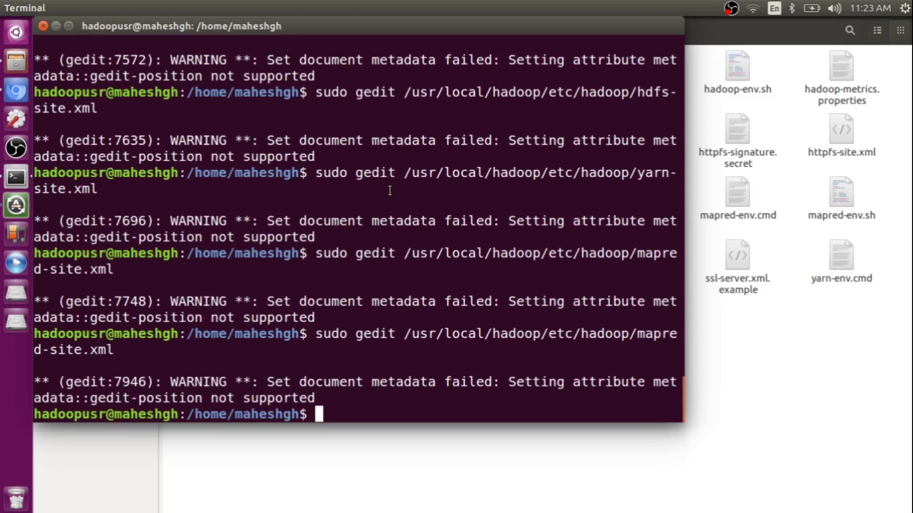
type("rm /")
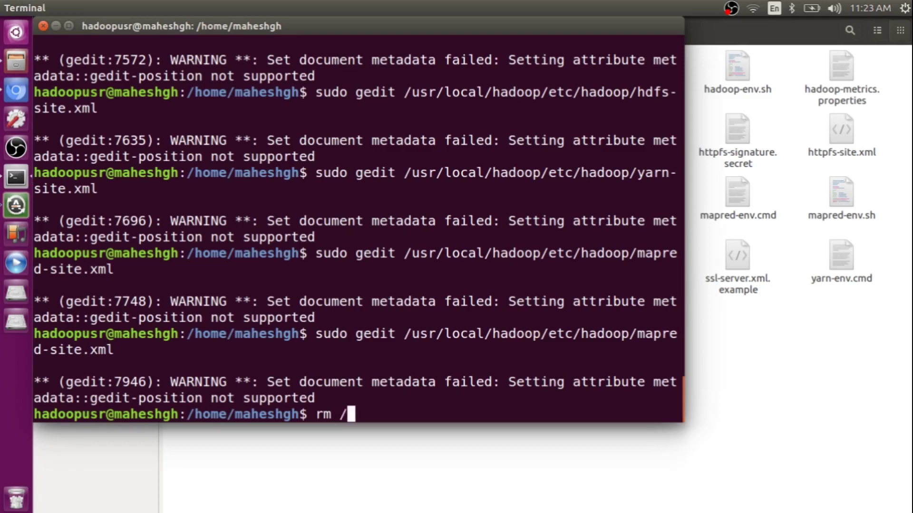
type("usr/")
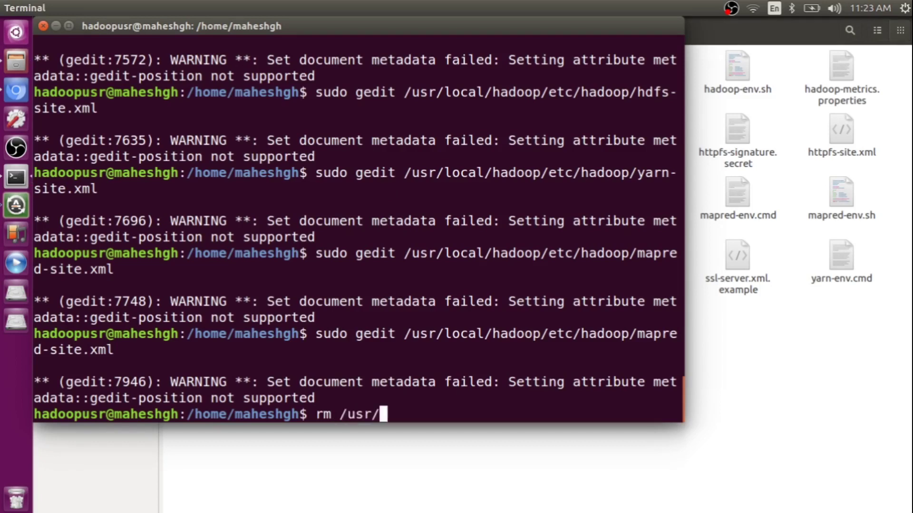
type("local/")
type("hadoop")
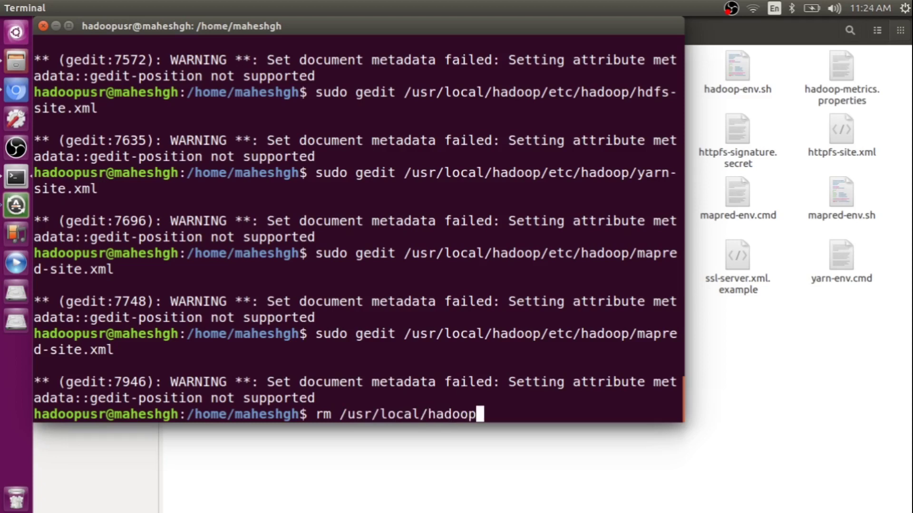
type("/etc/h")
key("Tab")
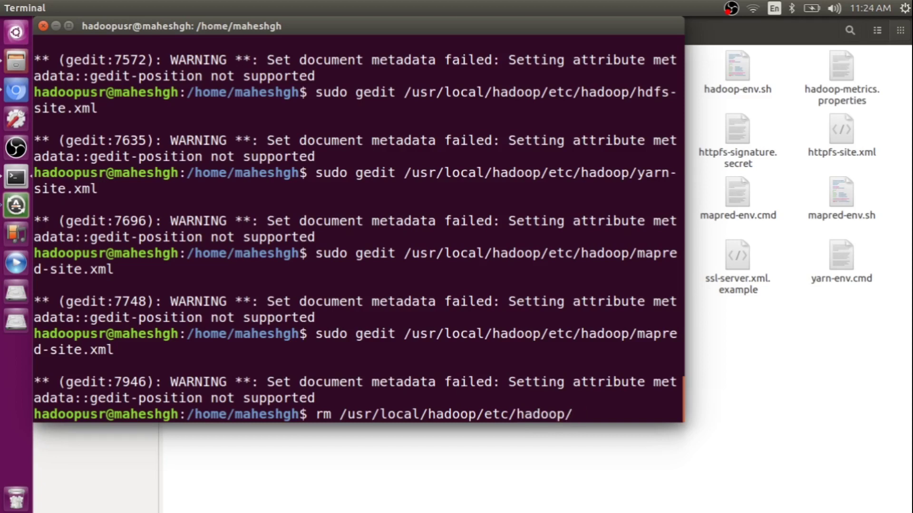
type("m")
key("BackSpace")
type("mapred-site.xml")
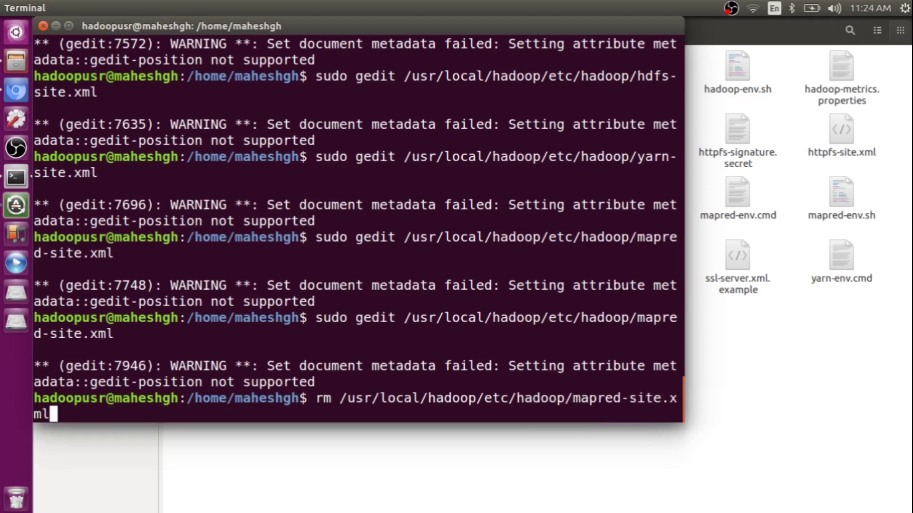
type(".t")
key("Tab")
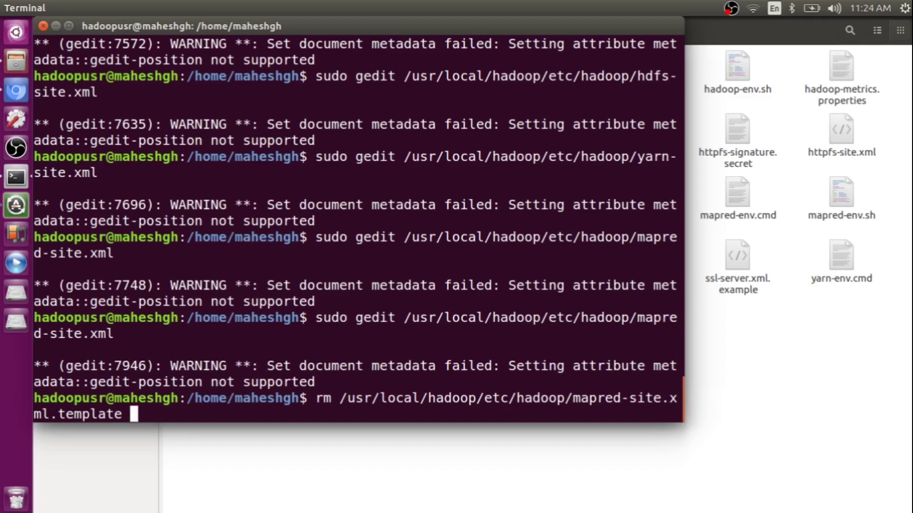
- Change the unexecuted command at the start of the line to cp, keeping the template file path as its source
key("BackSpace")
key("Left")
key("Left")
key("Left")
key("Left")
key("Left")
key("Left")
key("Left")
key("Left")
key("Left")
key("Left")
key("Left")
key("Left")
key("Left")
key("Left")
key("Left")
key("Left")
key("Left")
key("Left")
key("Left")
key("Left")
key("BackSpace")
key("BackSpace")
type("cp")
- Complete the cp command with the destination /usr/local/hadoop/etc/hadoop/mapred-site.xml and run it to copy the template
key("Right")
key("Right")
key("Right")
key("Right")
key("Right")
key("Right")
key("Right")
key("Right")
key("Right")
key("Right")
key("Right")
key("Right")
key("Right")
key("Right")
key("Right")
key("Right")
key("Right")
key("Right")
key("Right")
key("Right")
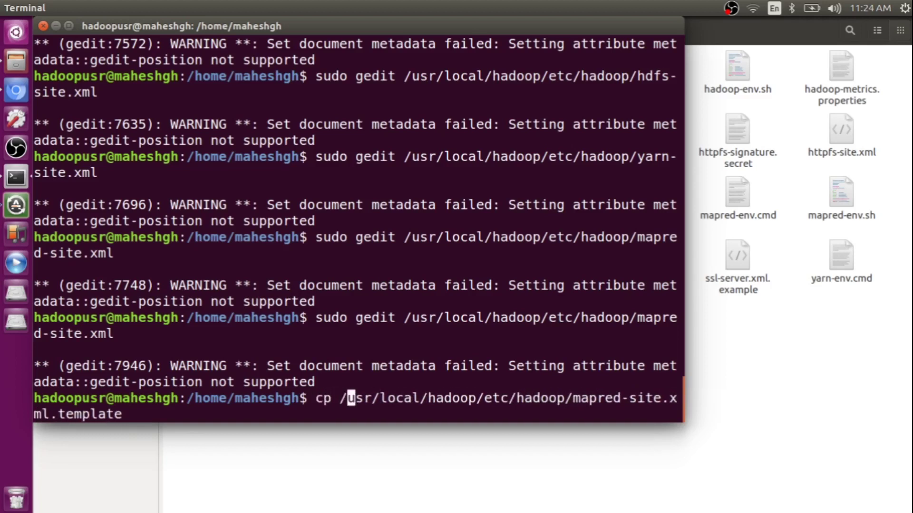
key("Right")
key("Right")
key("Right")
key("Right")
key("Right")
key("Right")
key("Right")
key("Right")
key("Right")
key("Right")
key("Right")
key("Right")
key("Right")
key("Right")
key("Right")
key("Right")
key("Right")
key("Right")
key("Right")
key("Right")
type("/usr/localh")
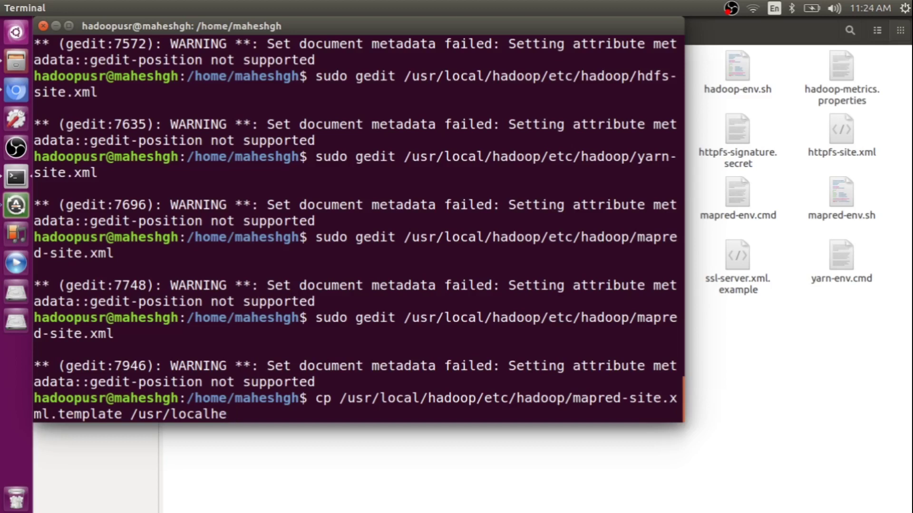
key("BackSpace")
type("/hadoop")
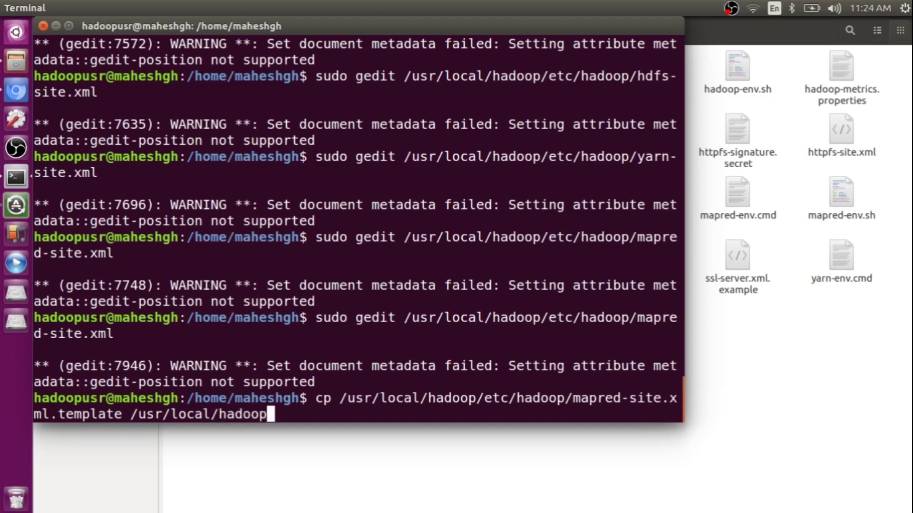
type("/etc/hadoop/")
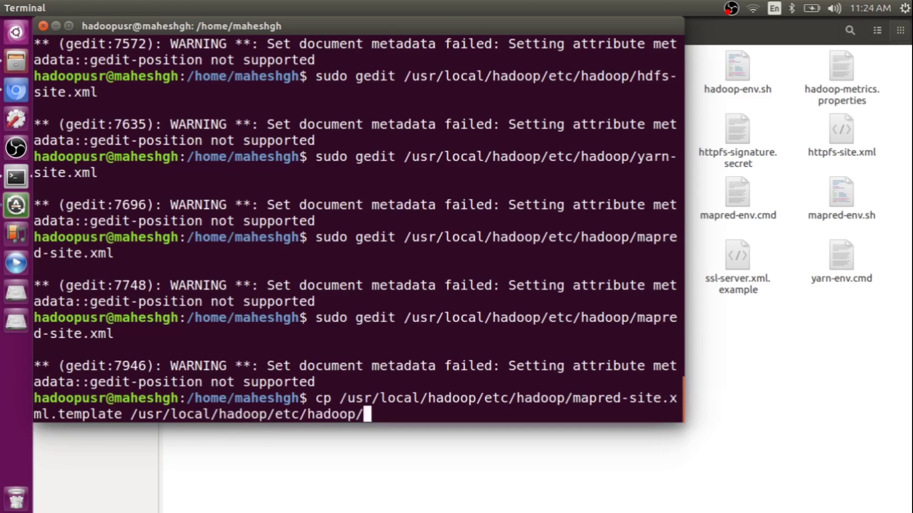
type("mapred-")
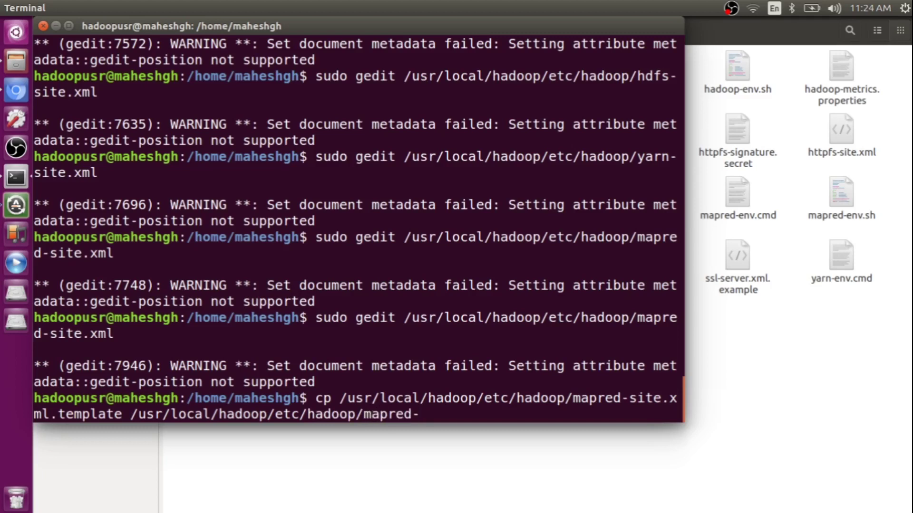
type("site.xml")
key("Return")
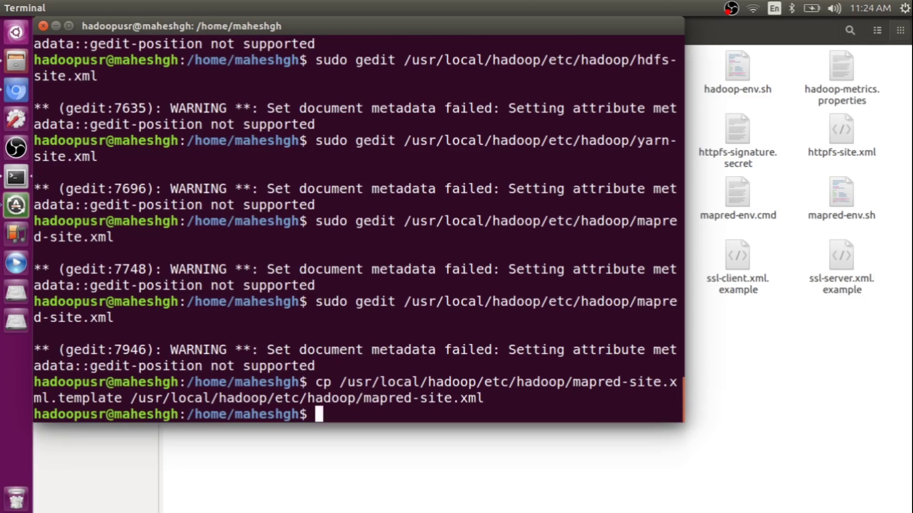
- Recall and run the sudo gedit command for /usr/local/hadoop/etc/hadoop/mapred-site.xml to open the new file
key("Up")
key("Up")
key("Up")
key("Up")
key("Up")
key("Up")
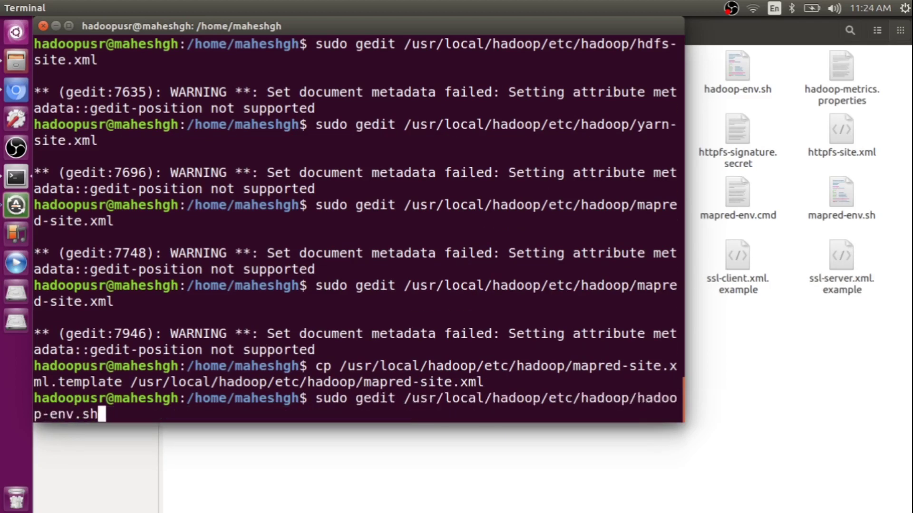
key("Down")
key("Down")
key("Down")
key("Down")
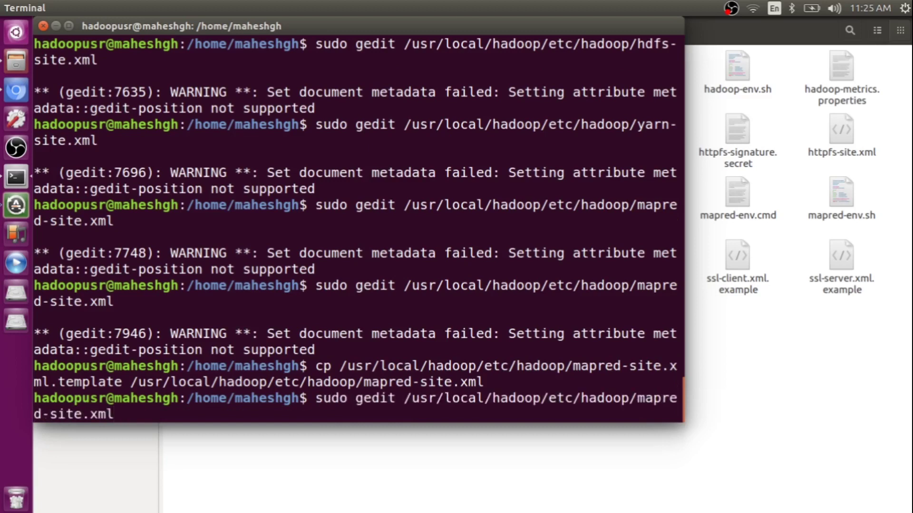
key("Return")
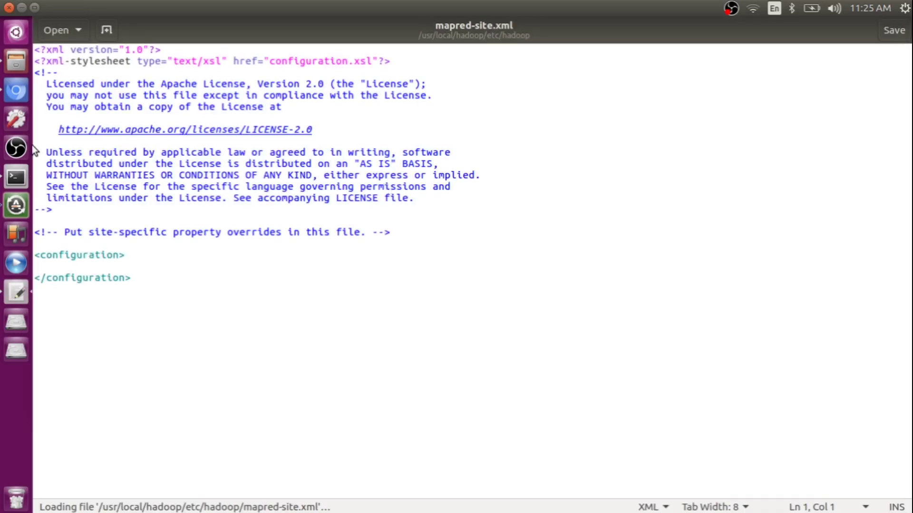
- Copy the article's mapreduce.framework.name property block with value yarn between the configuration tags of mapred-site.xml, then save and close the file
left_click(15, 91)
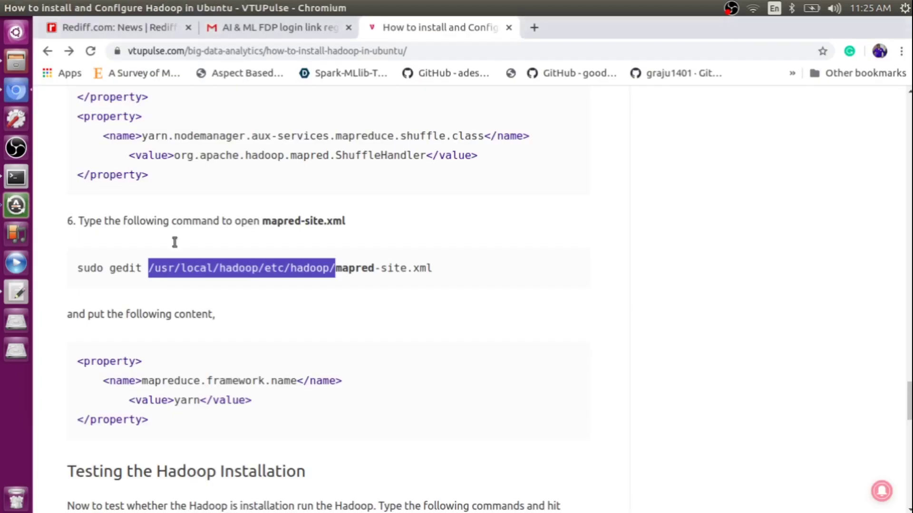
left_click_drag(77, 365, 151, 422)
key("ctrl+c")
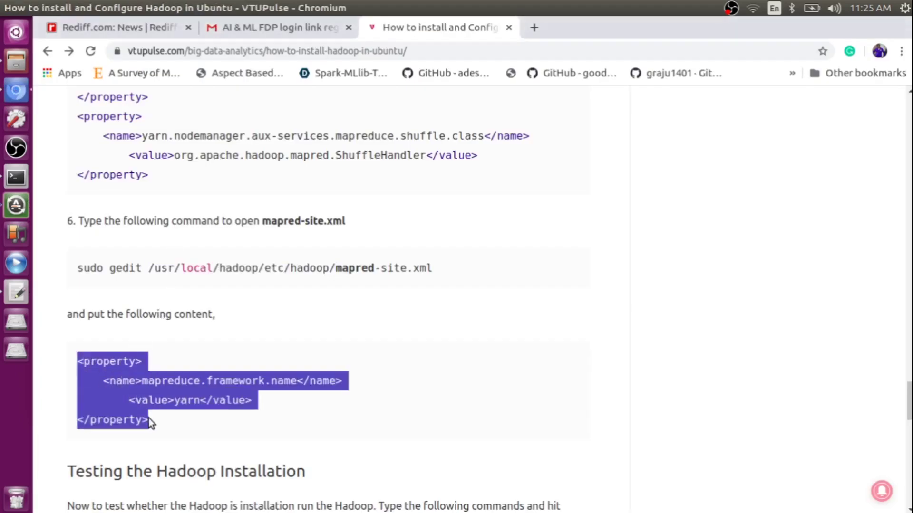
left_click(17, 292)
left_click(62, 269)
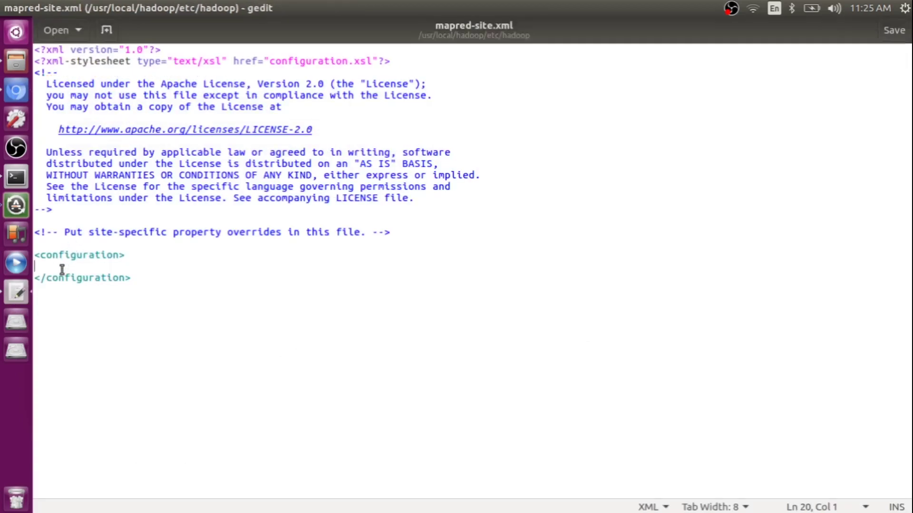
key("ctrl+v")
key("ctrl+s")
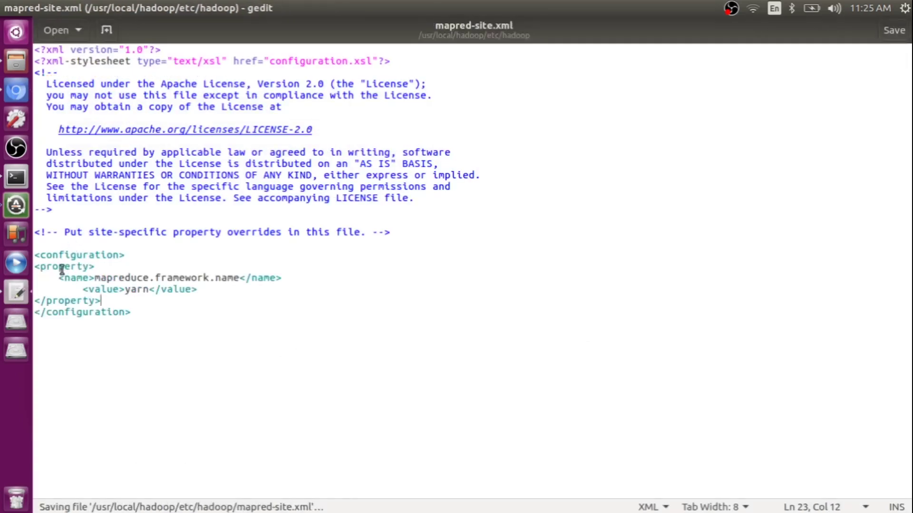
left_click(10, 7)
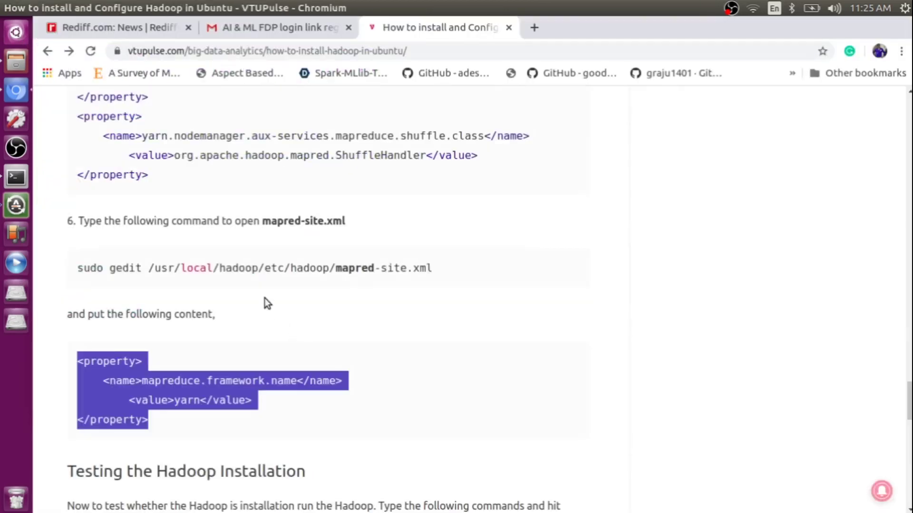
- Find the commands under Testing the Hadoop Installation in the article, and clear the terminal
scroll(265, 303, "down", 2)
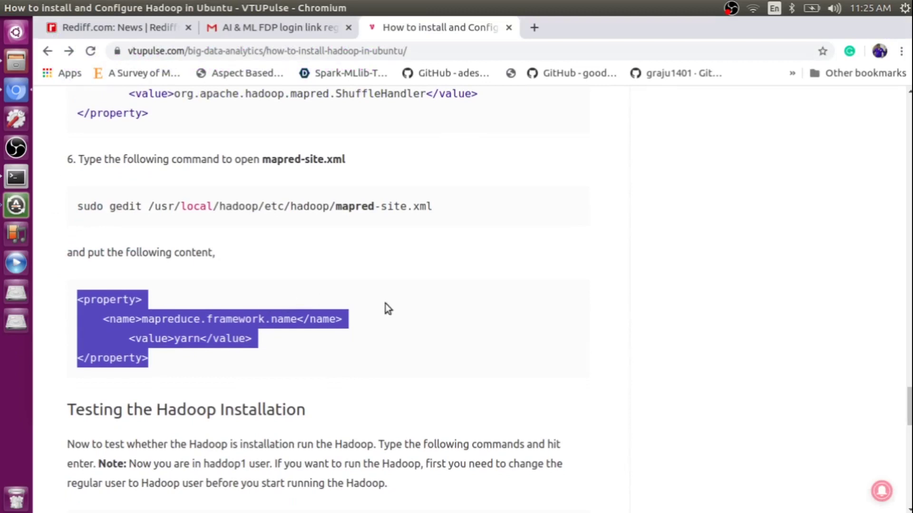
left_click(377, 276)
scroll(376, 276, "down", 4)
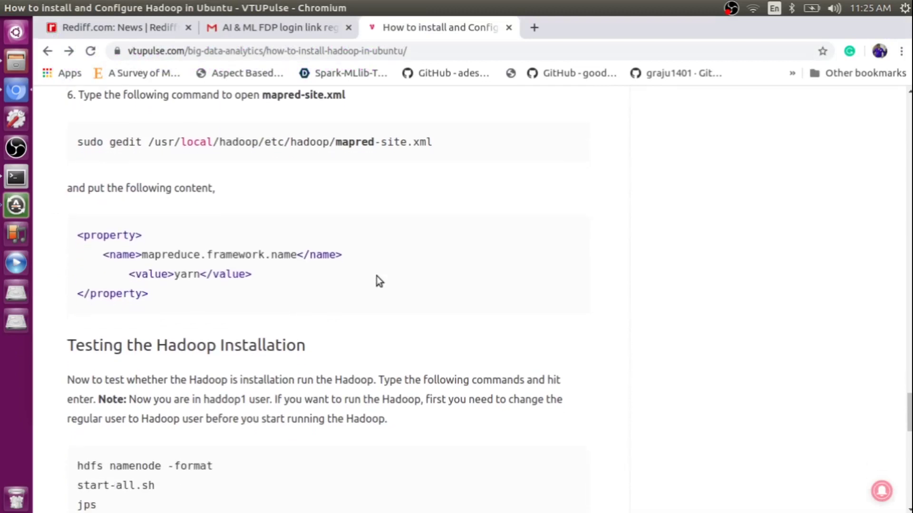
scroll(376, 276, "down", 4)
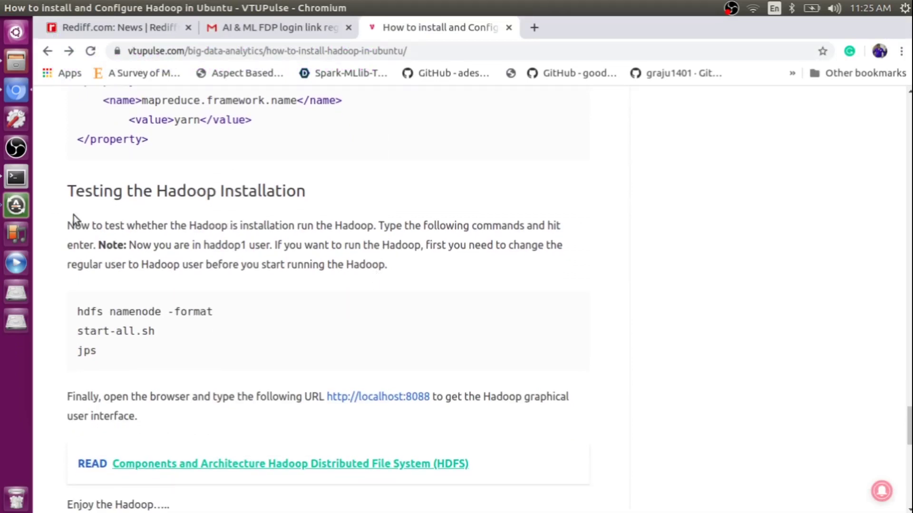
left_click(16, 178)
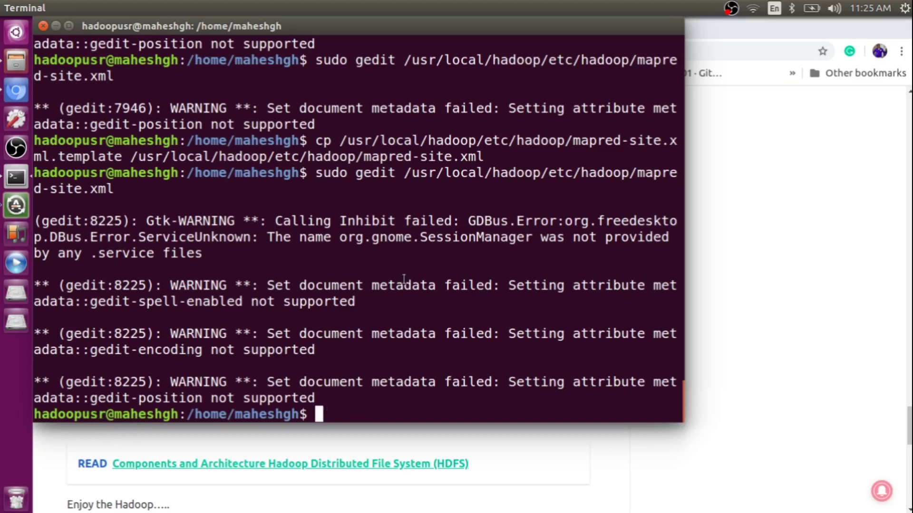
type("clear")
key("Return")
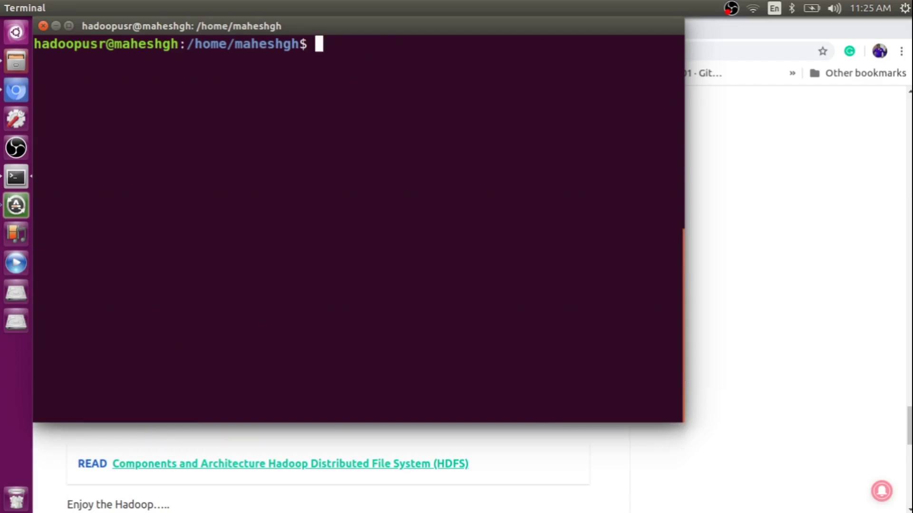
- Run hdfs without arguments in the terminal and clear its output
type("hdfs")
key("Return")
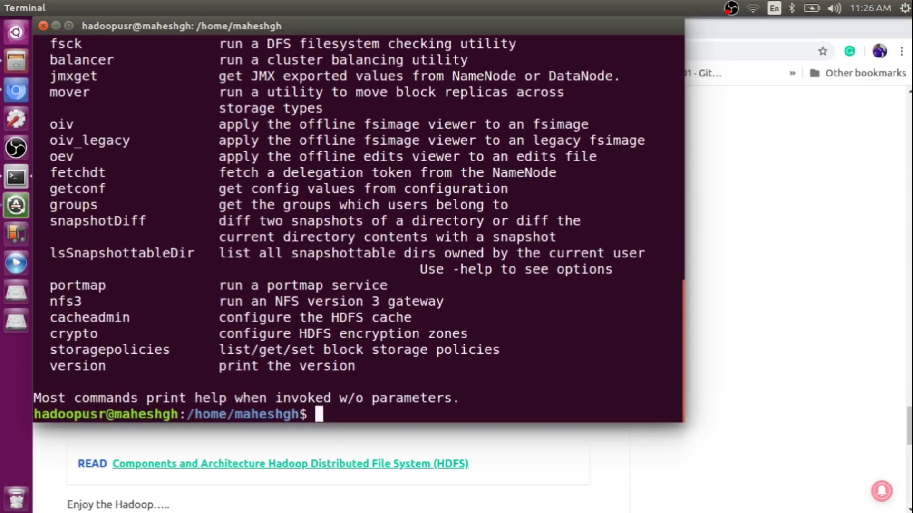
type("clear")
key("Return")
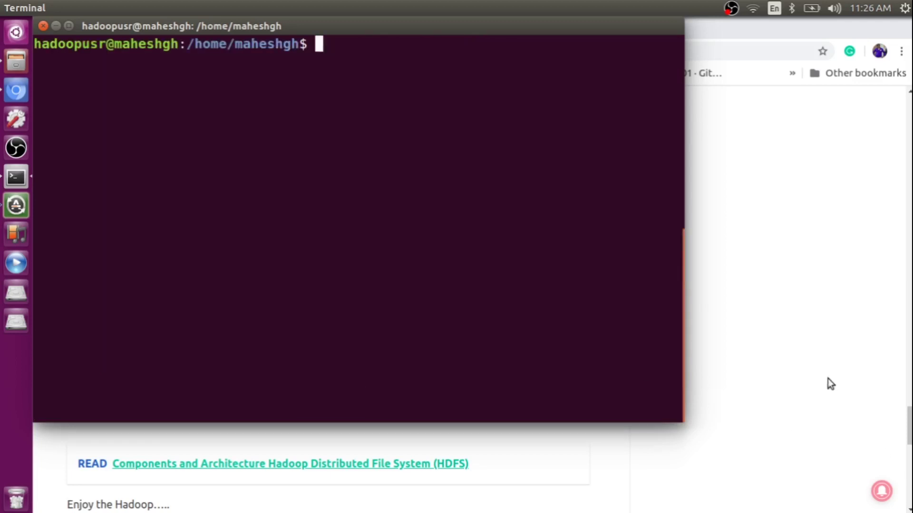
- Copy the hdfs namenode -format command from the article and run it in the terminal
left_click(779, 360)
left_click_drag(79, 313, 214, 313)
key("ctrl+c")
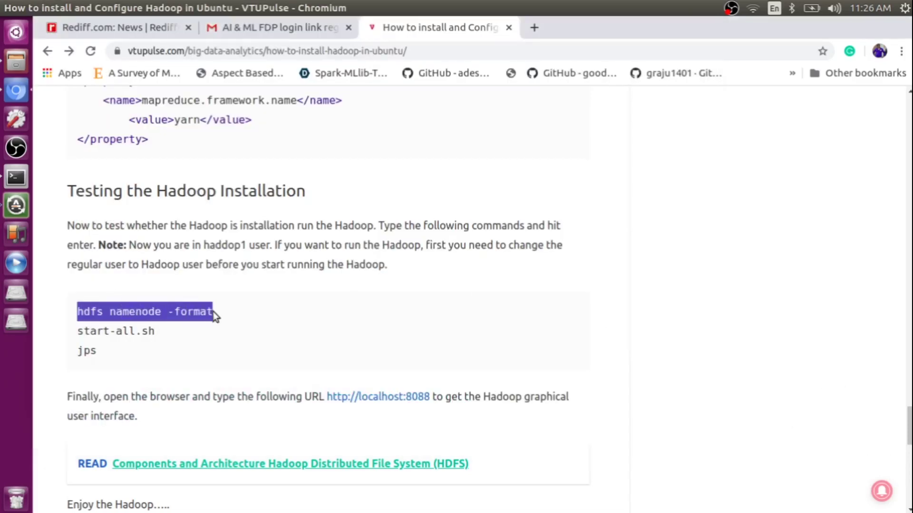
left_click(17, 177)
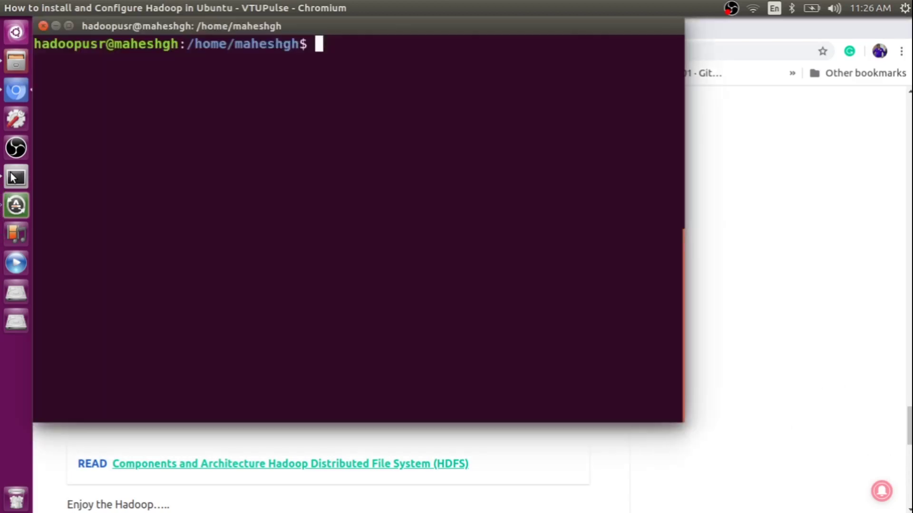
key("ctrl+shift+v")
key("Return")
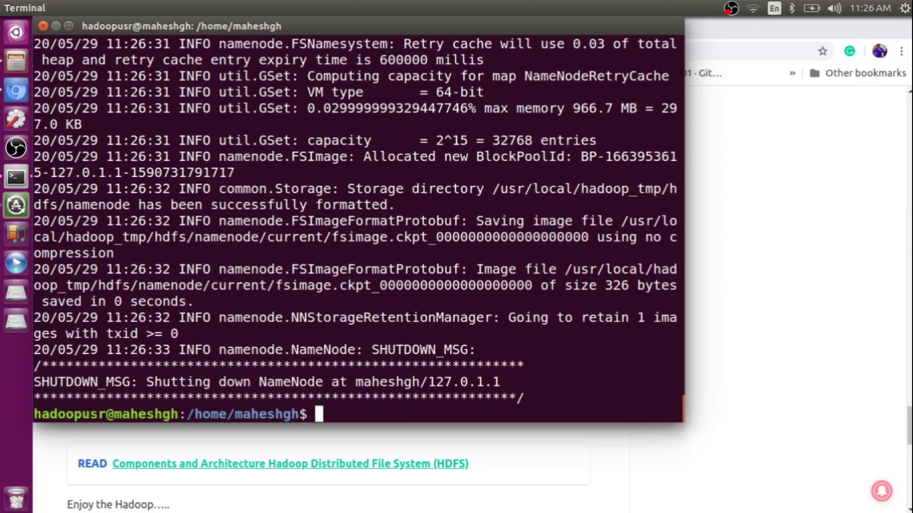
- Copy the start-all.sh command from the article and run it in the terminal to start the Hadoop services
left_click(762, 286)
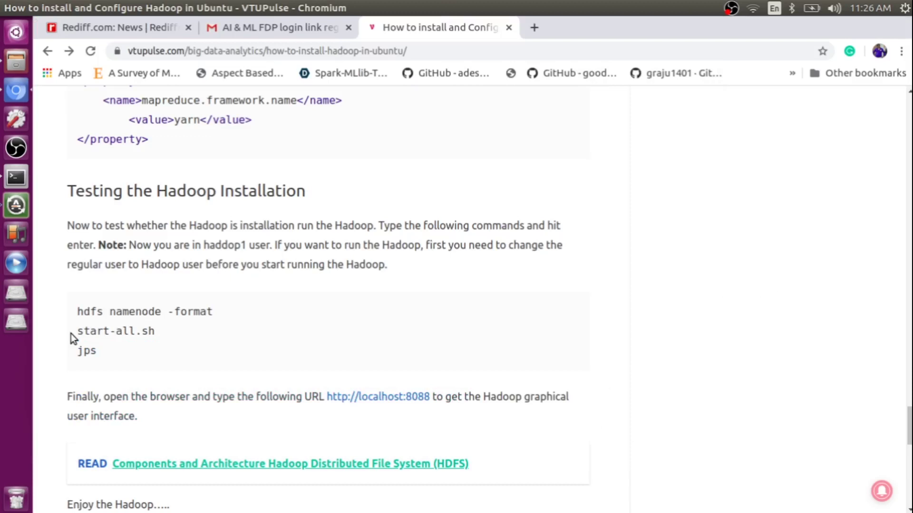
left_click_drag(71, 334, 159, 332)
key("ctrl+c")
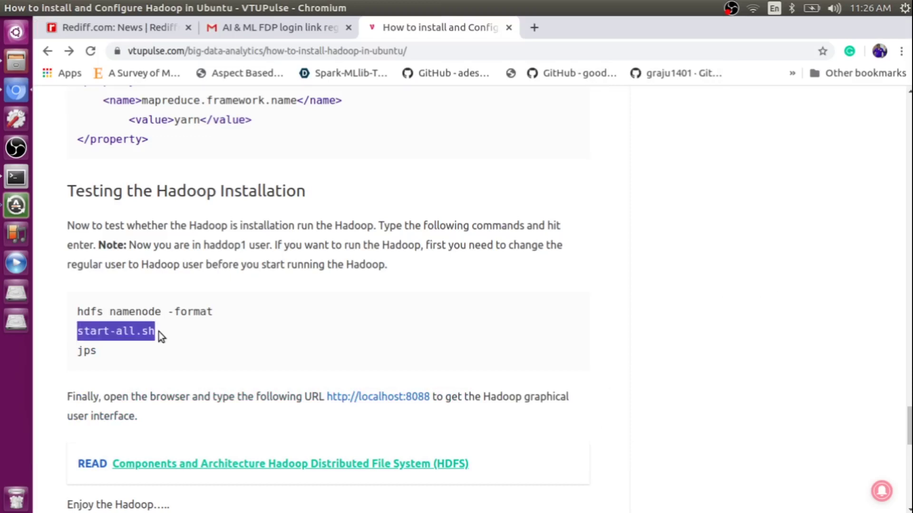
left_click(17, 177)
middle_click(358, 285)
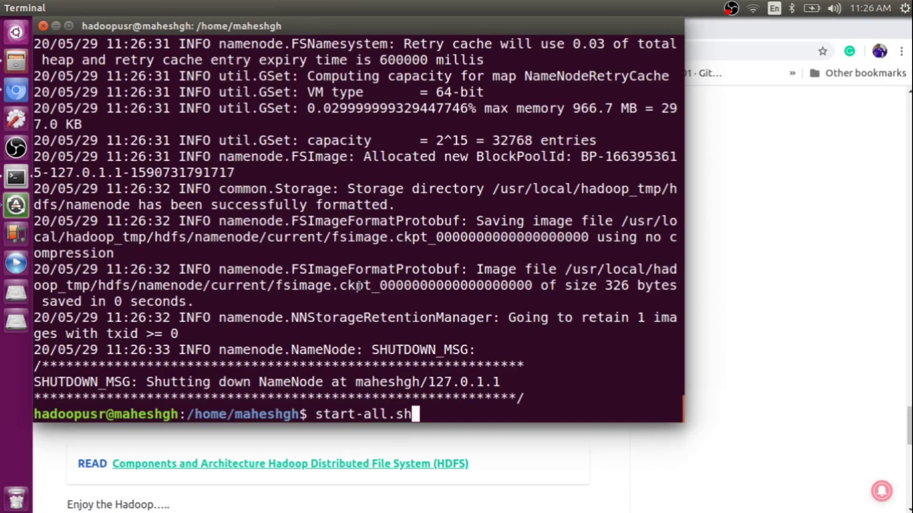
key("Return")
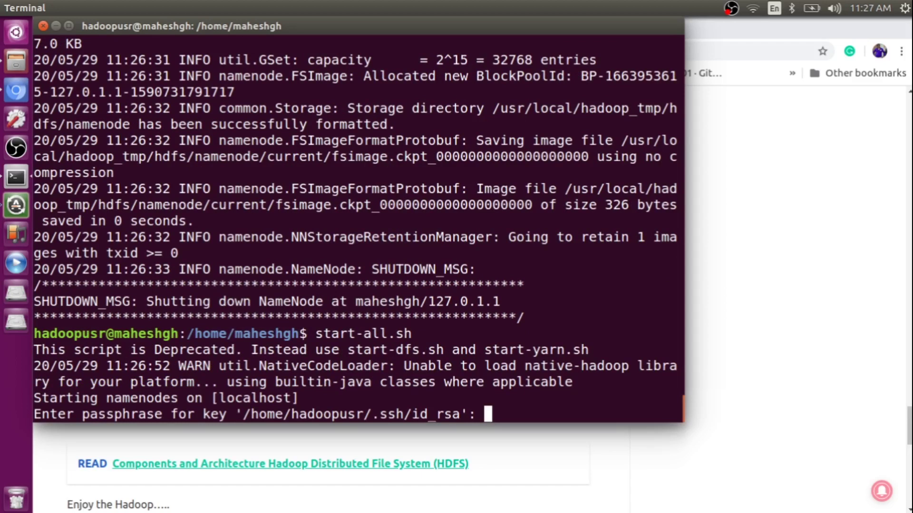
- Leave the SSH key passphrase empty and enter the hadoopusr account password at the localhost prompts to start the namenode and datanode
key("Return")
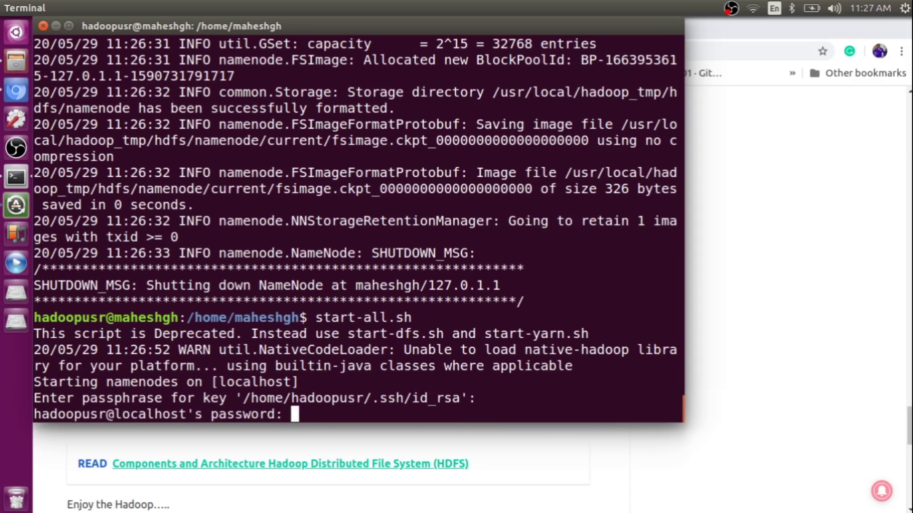
key("Return")
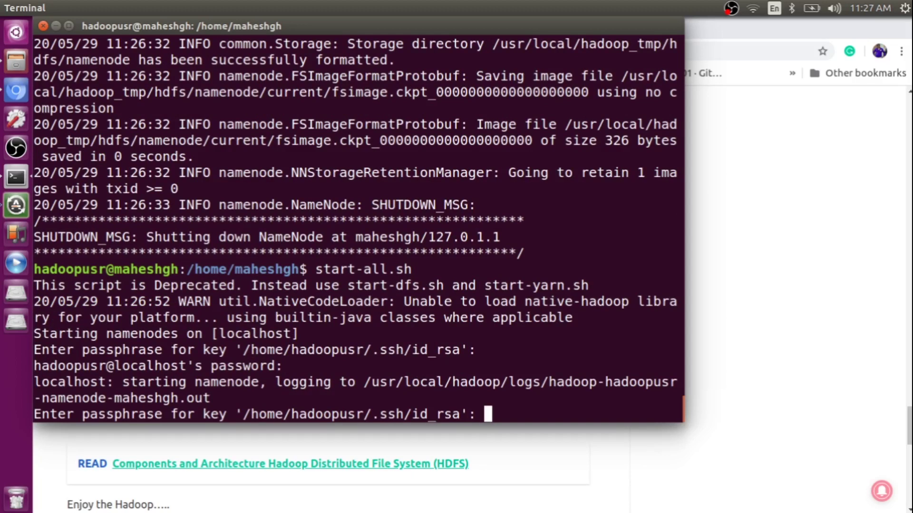
key("Return")
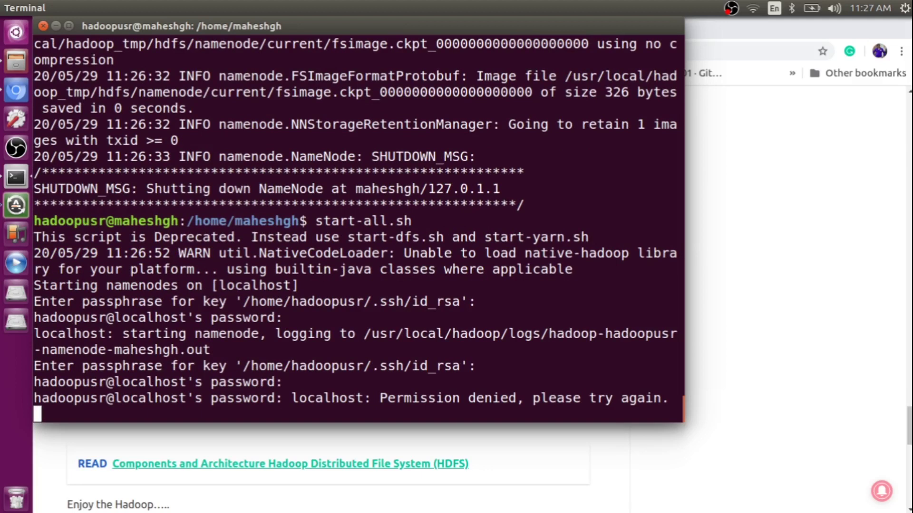
key("Return")
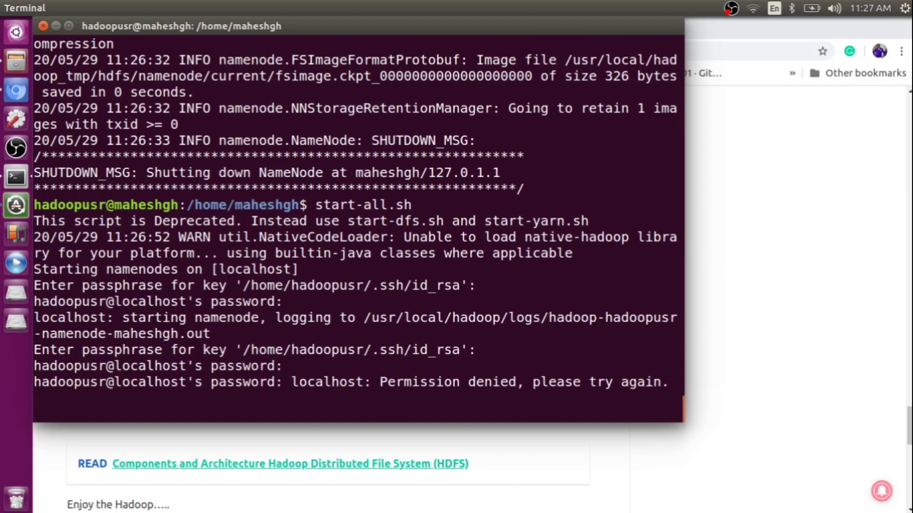
key("Return")
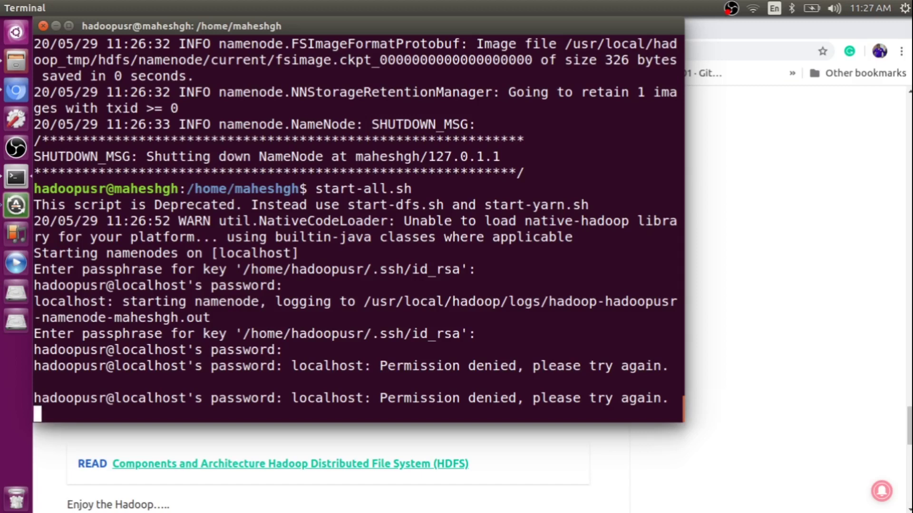
key("Return")
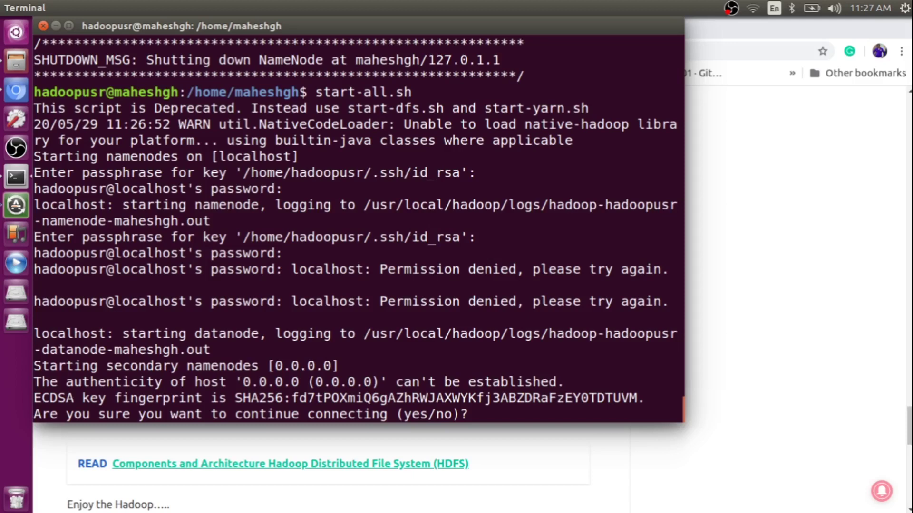
- Accept the connection to host 0.0.0.0 with yes, then supply the hadoopusr password to start the secondary namenode and YARN daemons
type("yes")
key("Return")
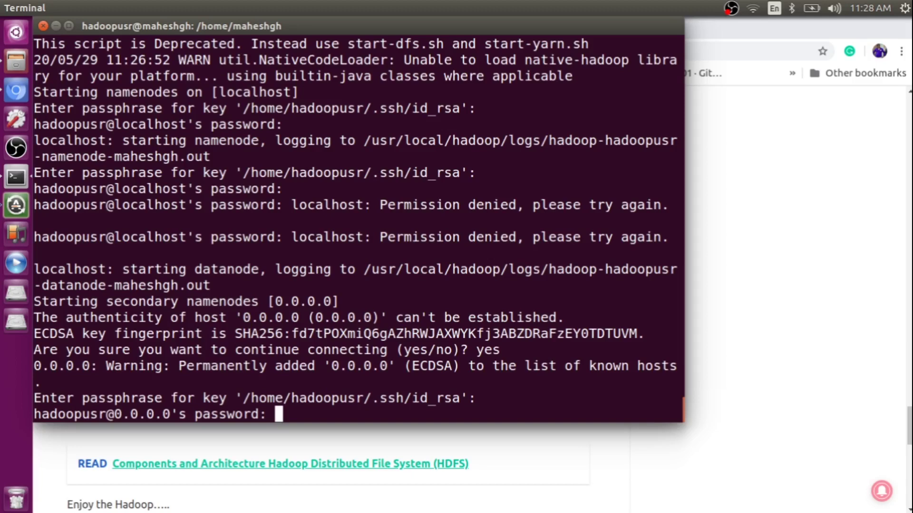
key("Return")
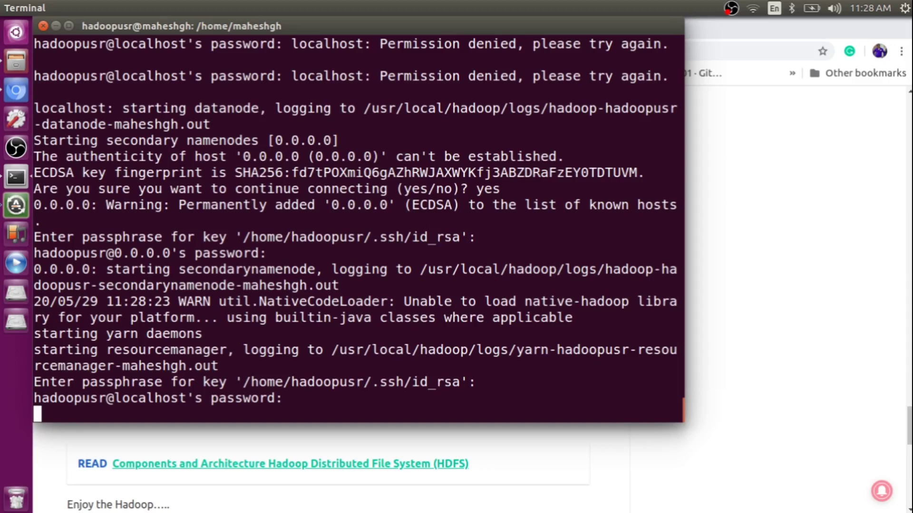
- Consult the article's test commands in the browser and run jps in the terminal to list the running Hadoop processes
key("alt+Tab")
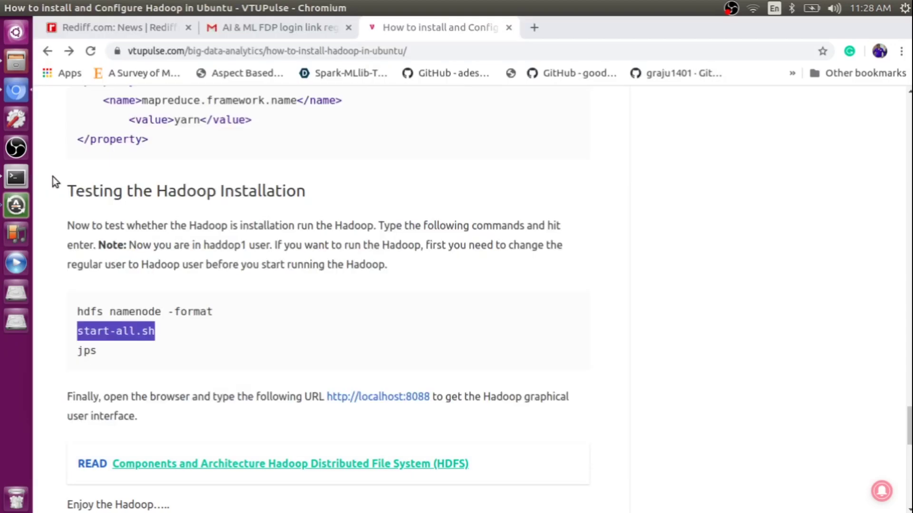
left_click(16, 177)
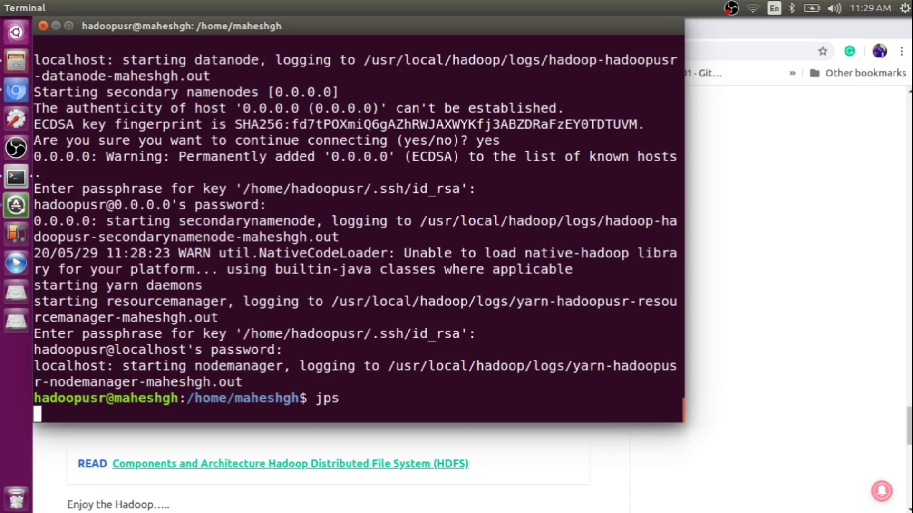
key("alt+Tab")
scroll(356, 145, "down", 5)
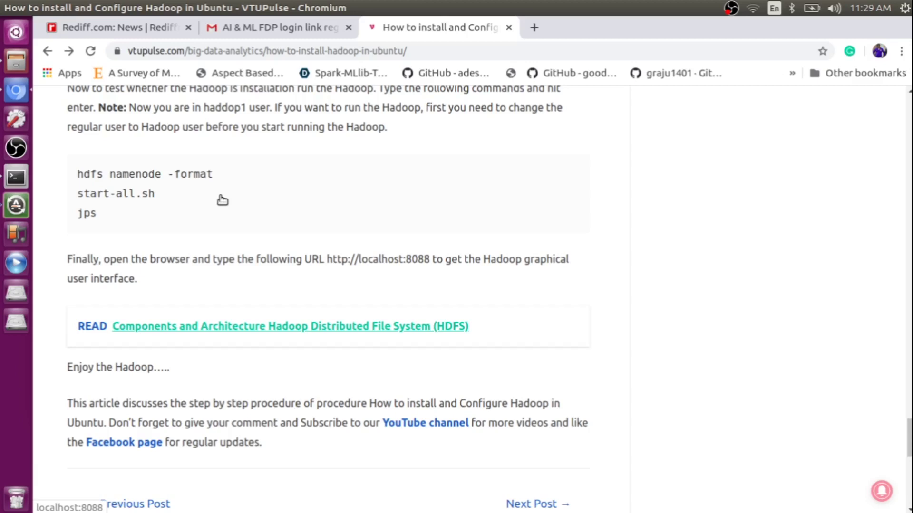
middle_click(404, 261)
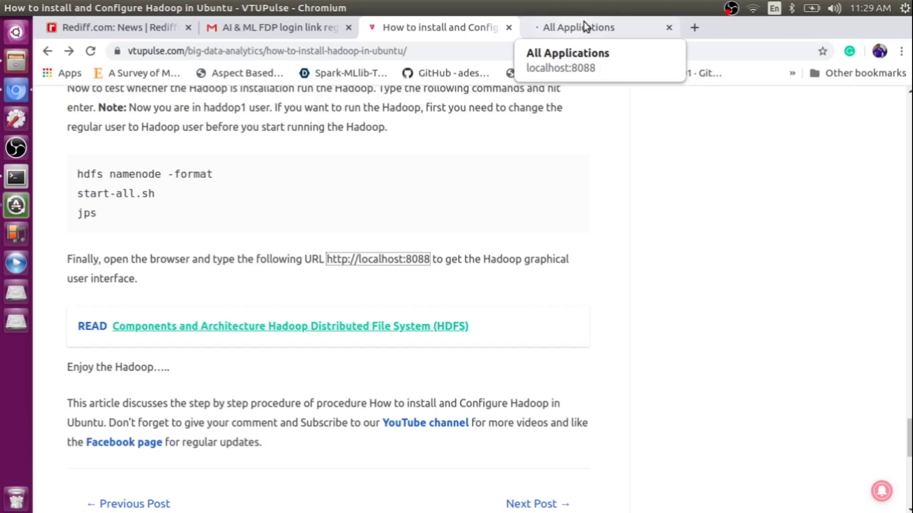
left_click(586, 27)
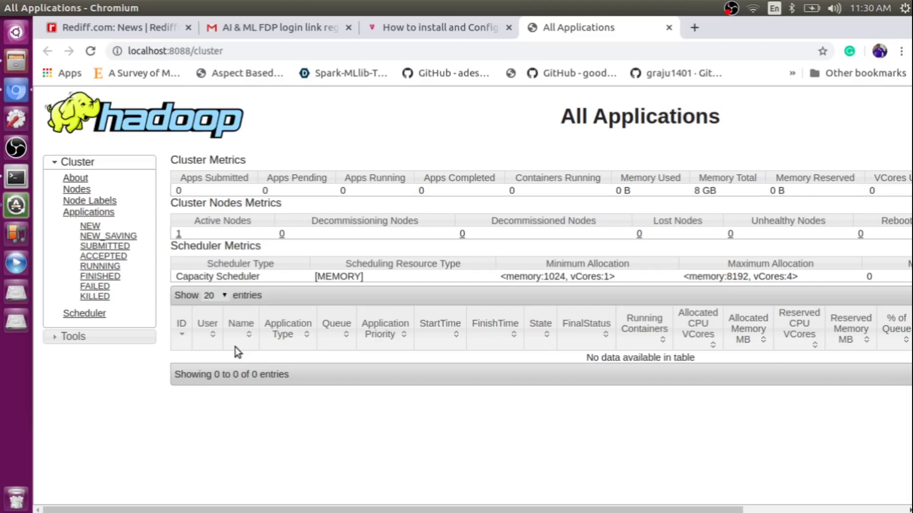
left_click(110, 339)
left_click(88, 164)
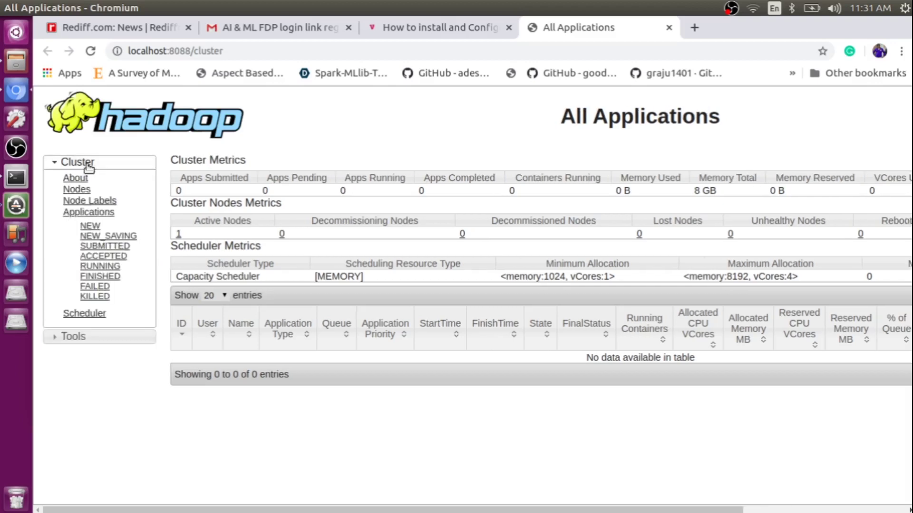